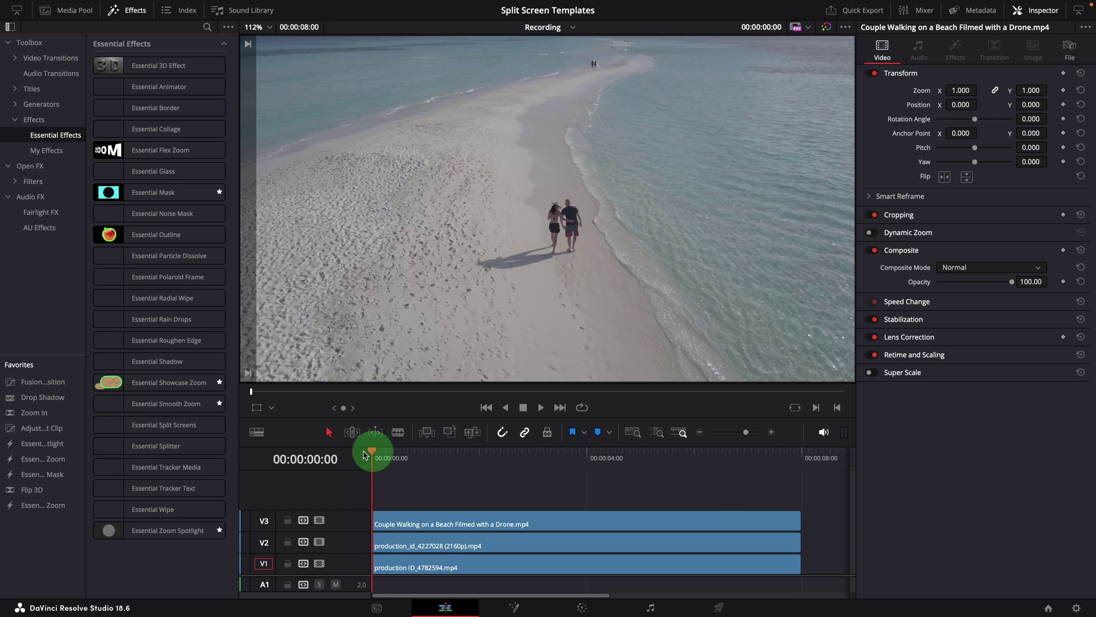
- Apply the Essential Split Screens effect to the Couple Walking on a Beach clip on track V3
{"action": "left_click_drag", "start_coordinate": [125, 430], "coordinate": [407, 523]}
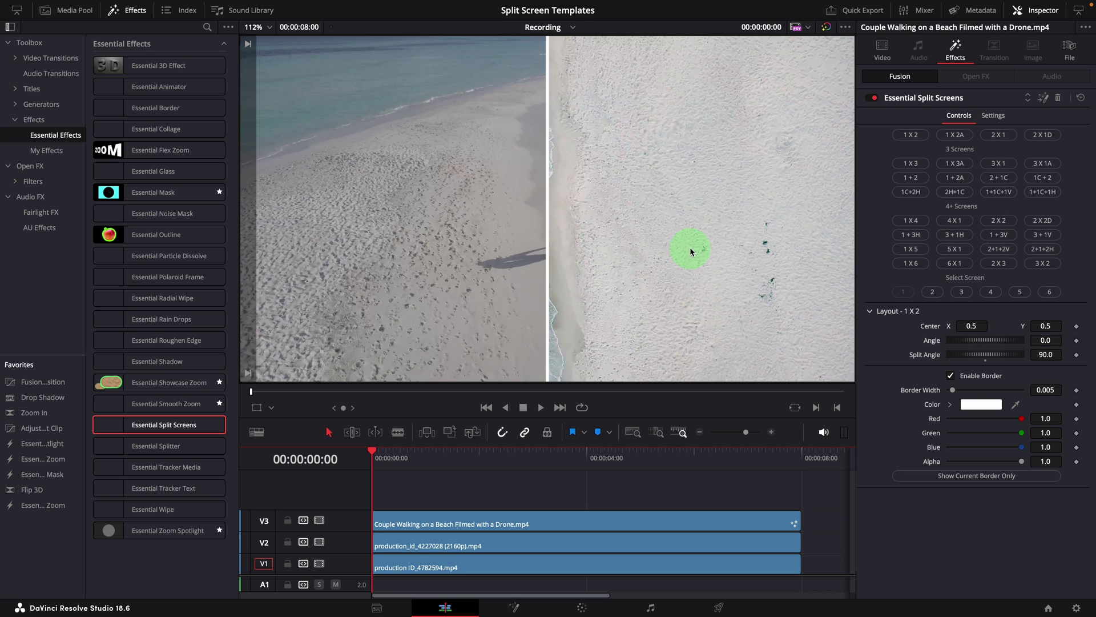
- Try various three-, four- and five-screen layouts on the V3 clip, from 1 X 3A and 1 X 4 to 3 + 1V and 1+1C+1V
{"action": "left_click", "coordinate": [958, 164]}
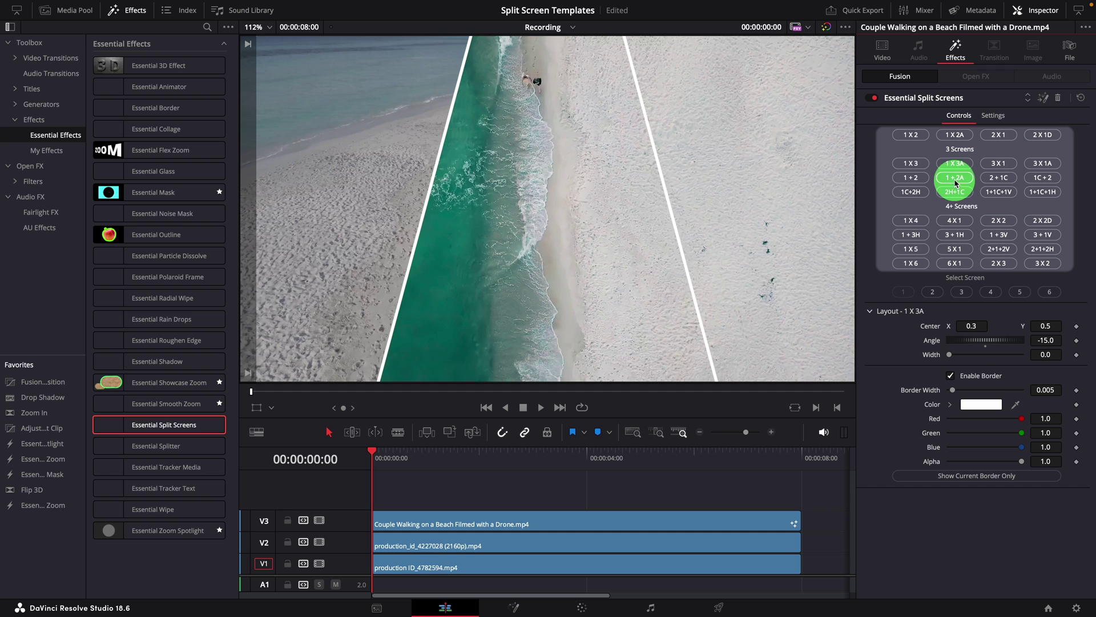
{"action": "left_click", "coordinate": [955, 178]}
{"action": "left_click", "coordinate": [955, 192]}
{"action": "left_click", "coordinate": [925, 225]}
{"action": "left_click", "coordinate": [913, 247]}
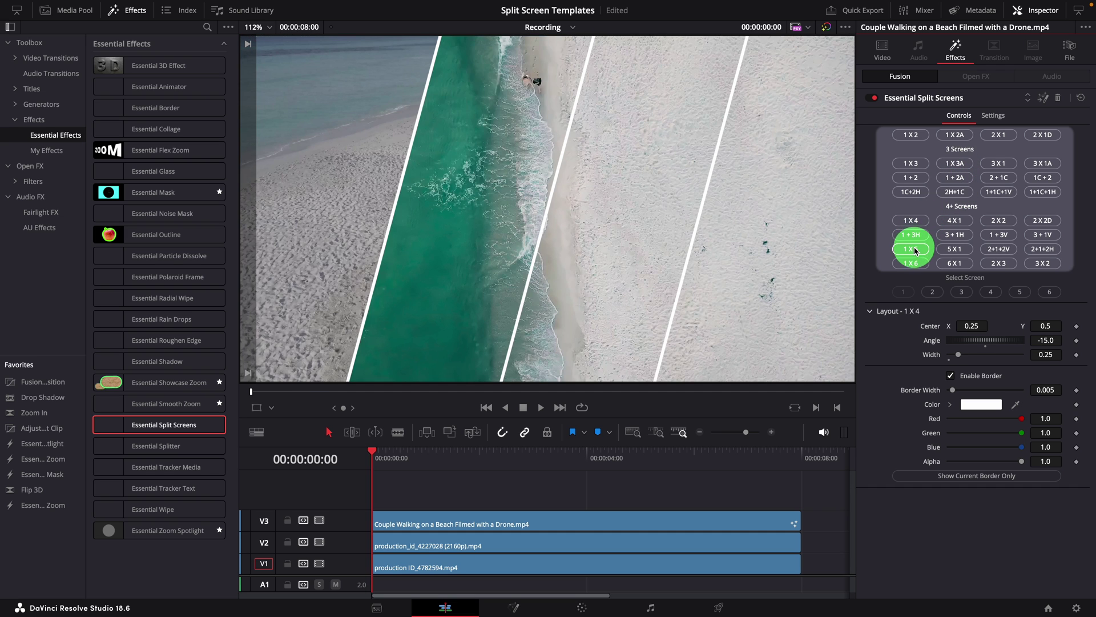
{"action": "left_click", "coordinate": [991, 248]}
{"action": "left_click", "coordinate": [1040, 248]}
{"action": "left_click", "coordinate": [1042, 235]}
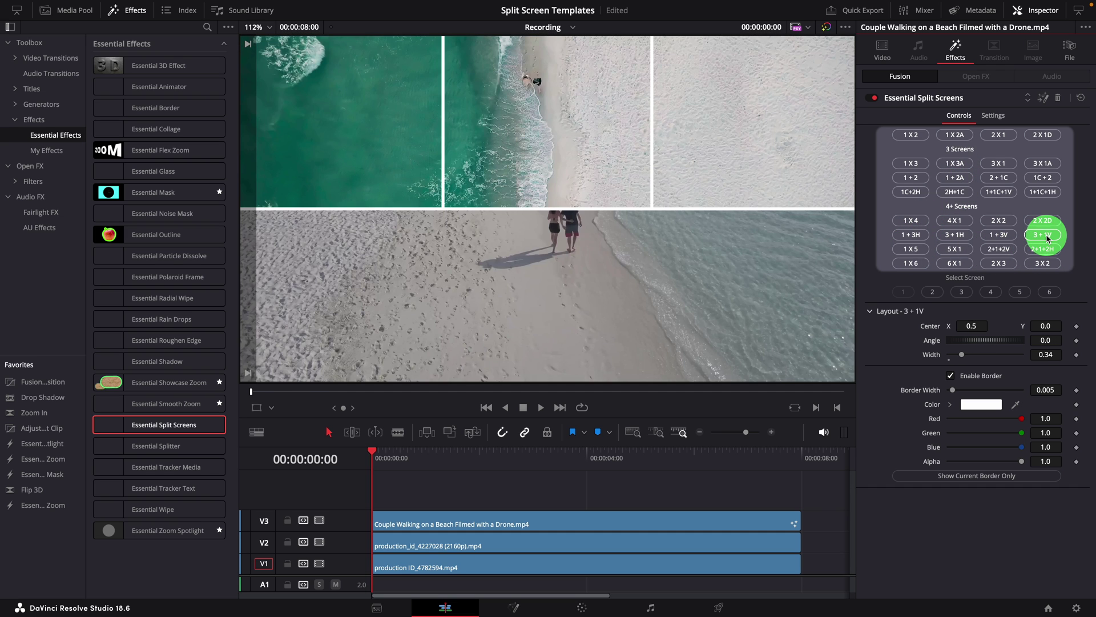
{"action": "left_click", "coordinate": [999, 192]}
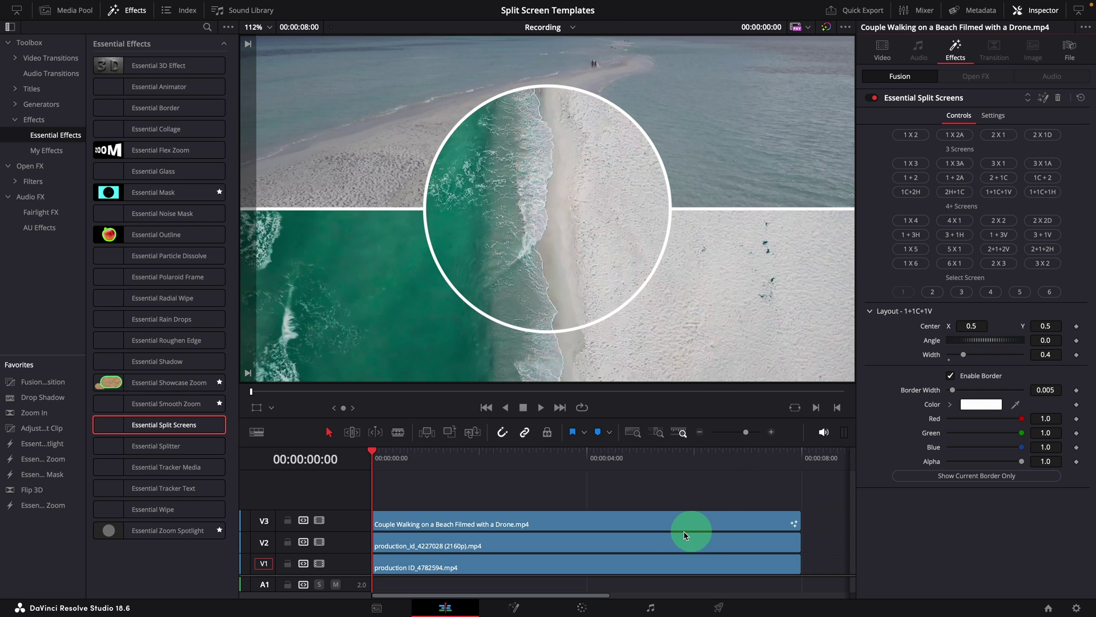
- Disable the V2 and V1 clips on the timeline
{"action": "left_click", "coordinate": [642, 545]}
{"action": "key", "text": "d"}
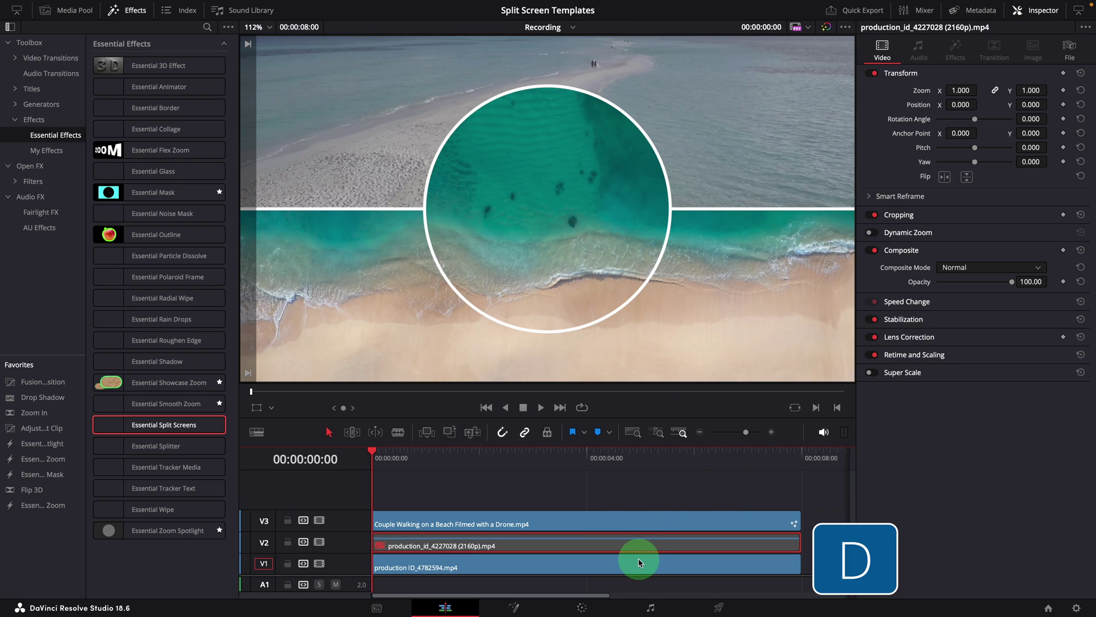
{"action": "left_click", "coordinate": [639, 563]}
{"action": "key", "text": "d"}
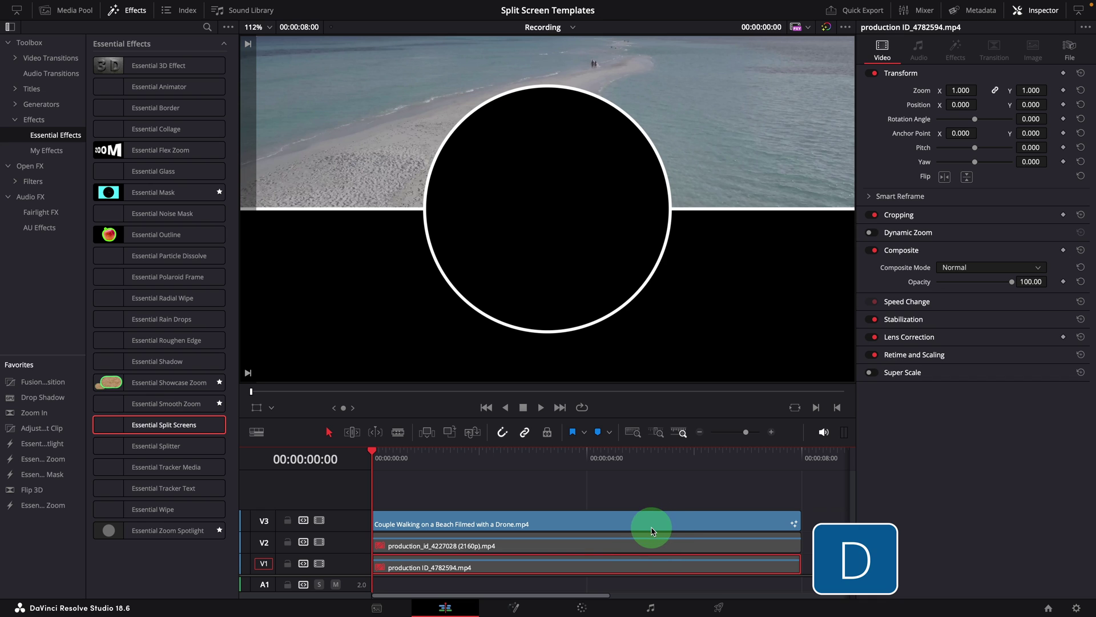
- Set the V3 clip's Essential Split Screens layout to 1 + 2A
{"action": "left_click", "coordinate": [648, 524]}
{"action": "left_click", "coordinate": [945, 50]}
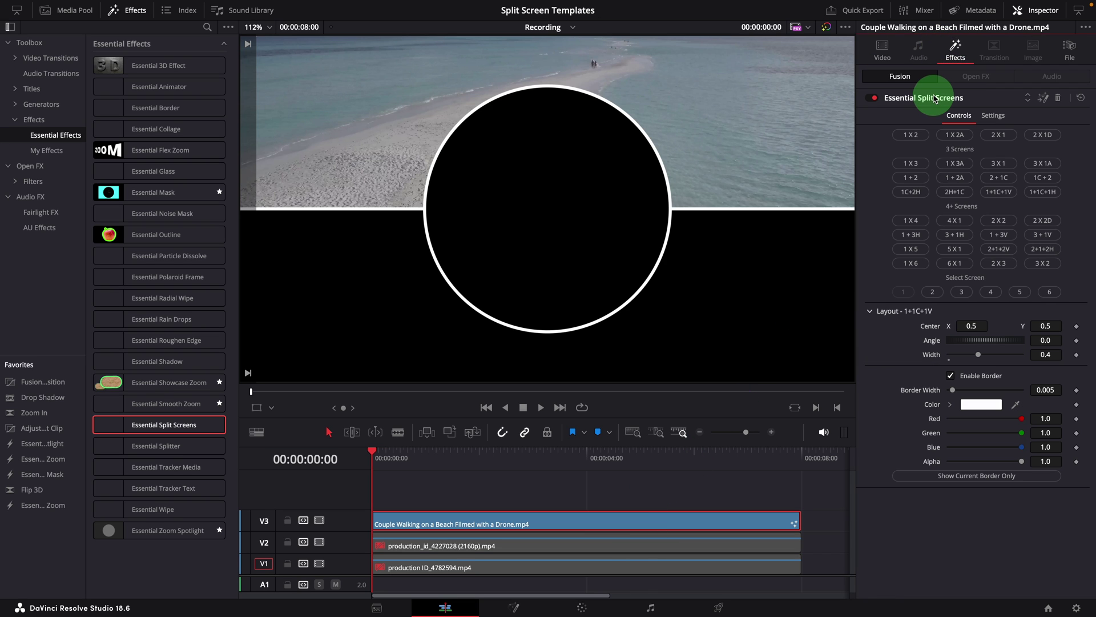
{"action": "left_click", "coordinate": [917, 180]}
{"action": "left_click", "coordinate": [958, 179]}
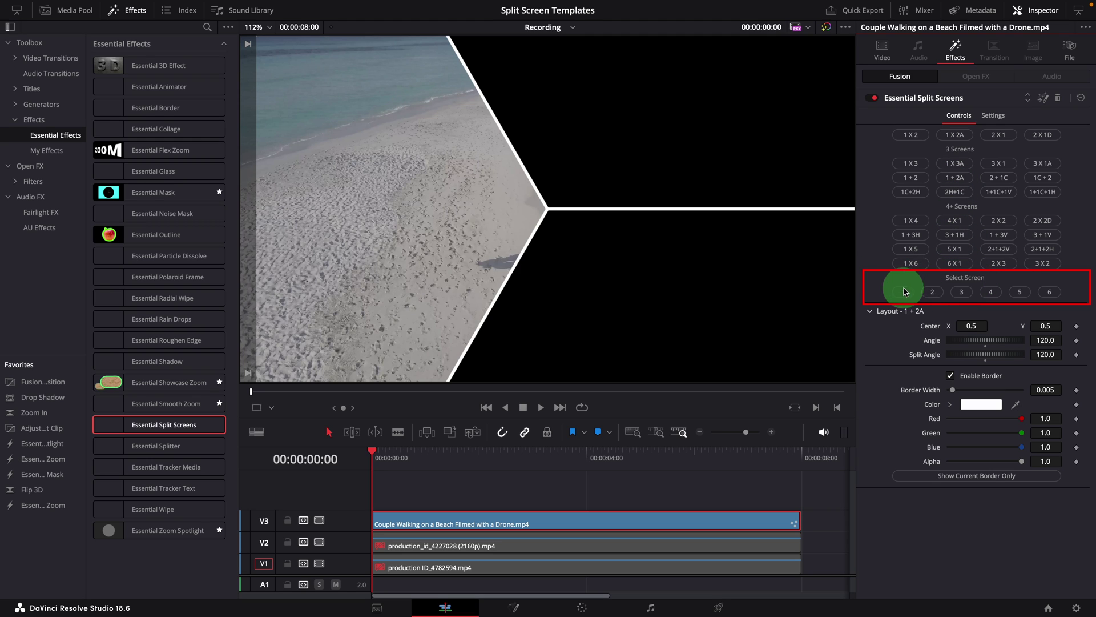
- Try assigning the V3 clip to other screens such as 2, 3 and 6, and return it to screen 1
{"action": "left_click", "coordinate": [998, 294]}
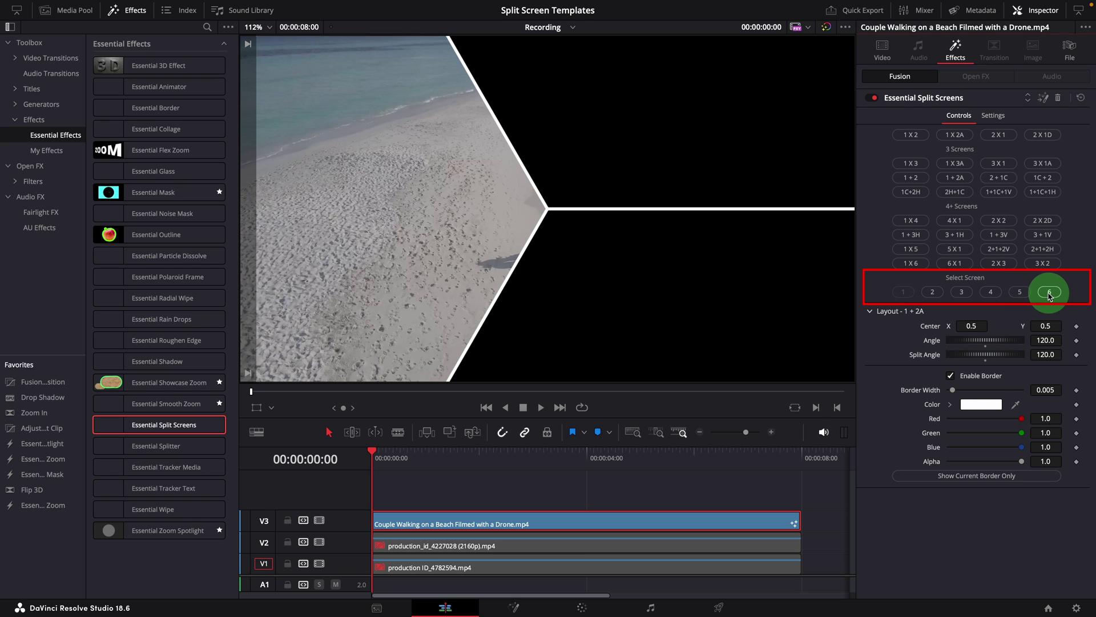
{"action": "left_click", "coordinate": [931, 293]}
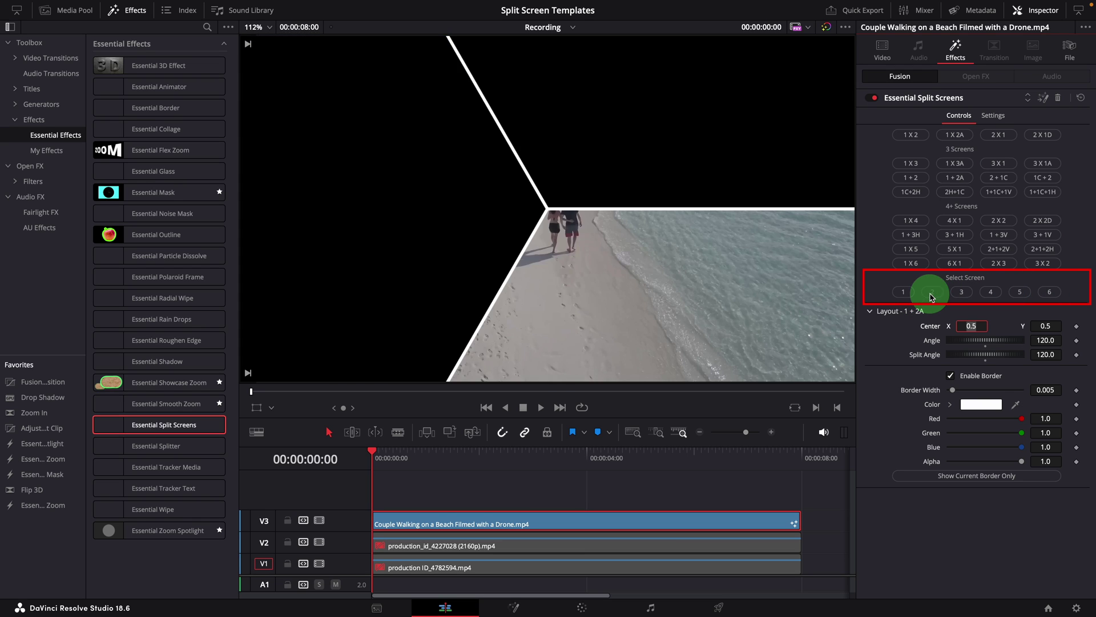
{"action": "left_click", "coordinate": [962, 292]}
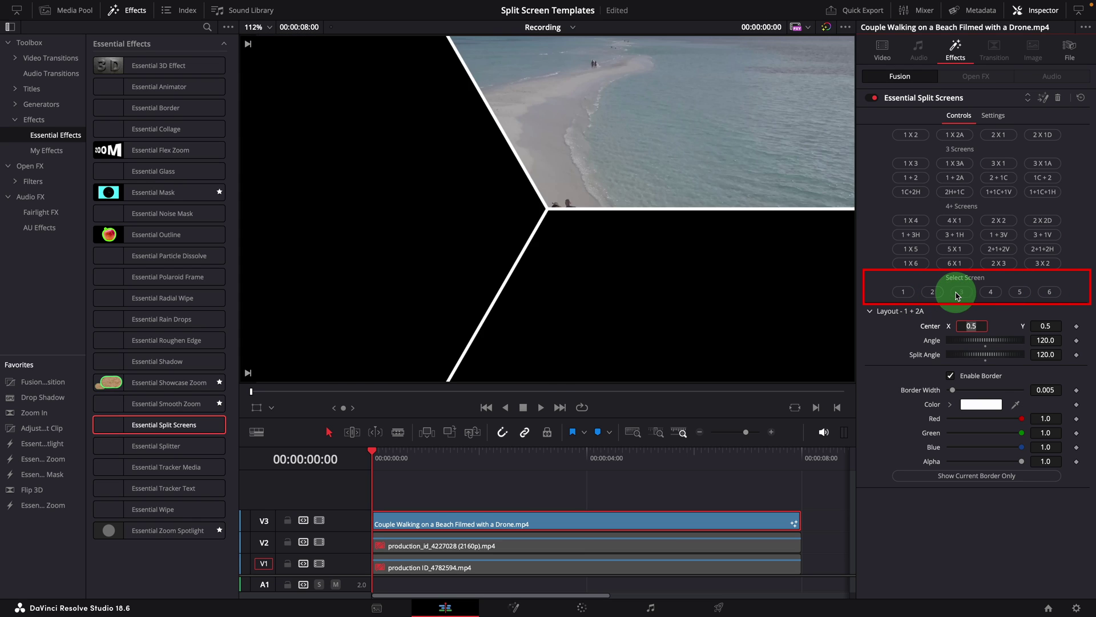
{"action": "left_click", "coordinate": [990, 292]}
{"action": "left_click", "coordinate": [1049, 293]}
{"action": "left_click", "coordinate": [906, 293]}
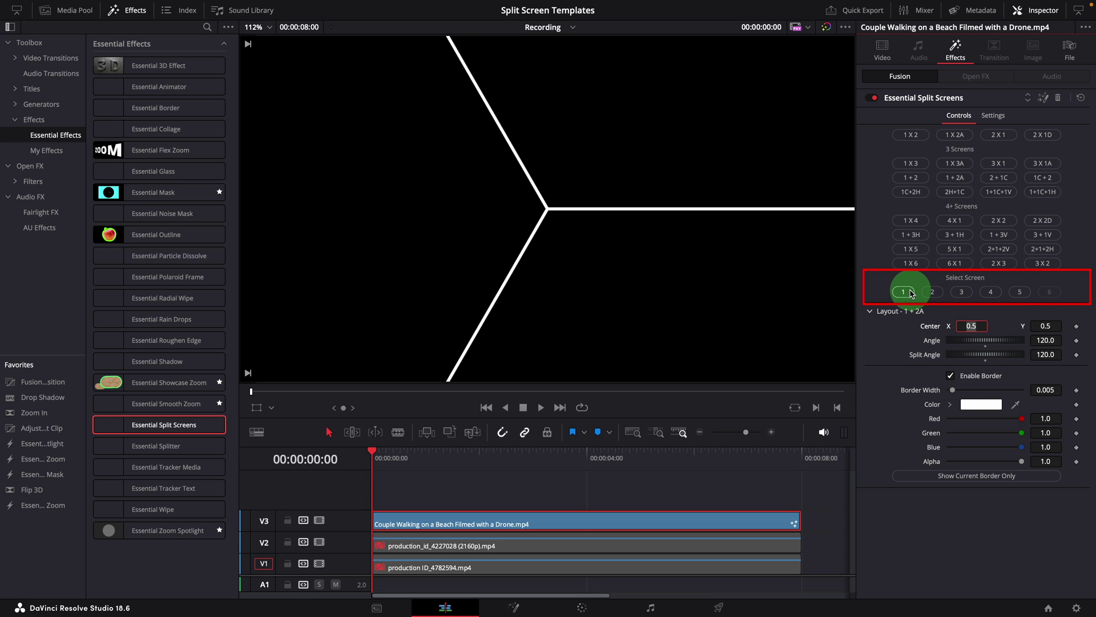
{"action": "left_click", "coordinate": [926, 319]}
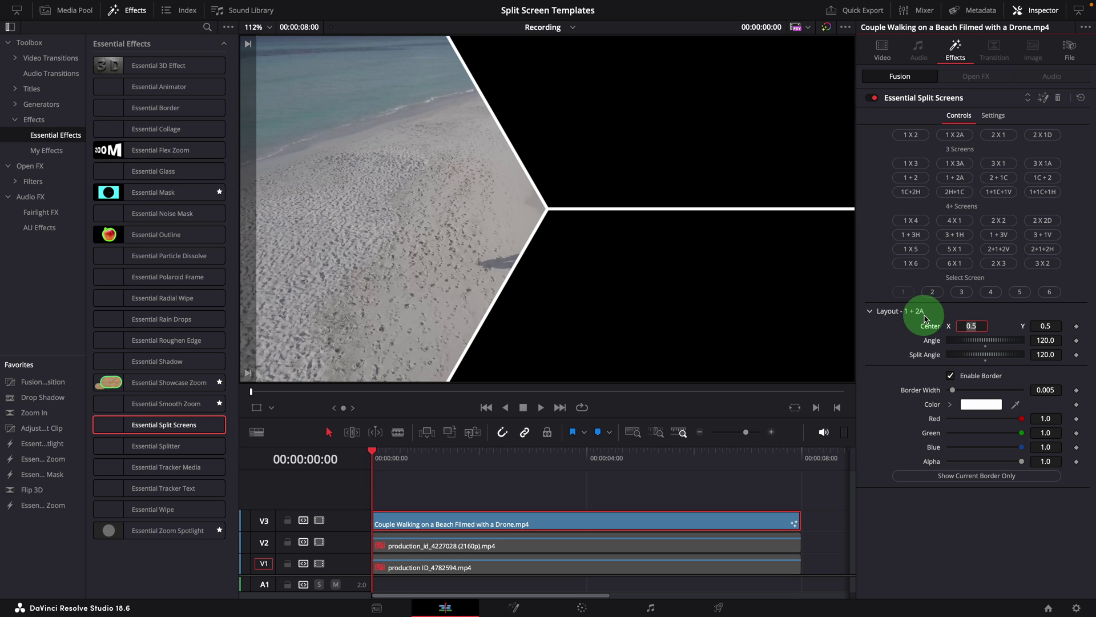
- Try a layout center of 0.386, 0.487 with angle 112.0 and split angle 103.2, and restore the 1 + 2A defaults
{"action": "left_click_drag", "start_coordinate": [1045, 325], "coordinate": [913, 324]}
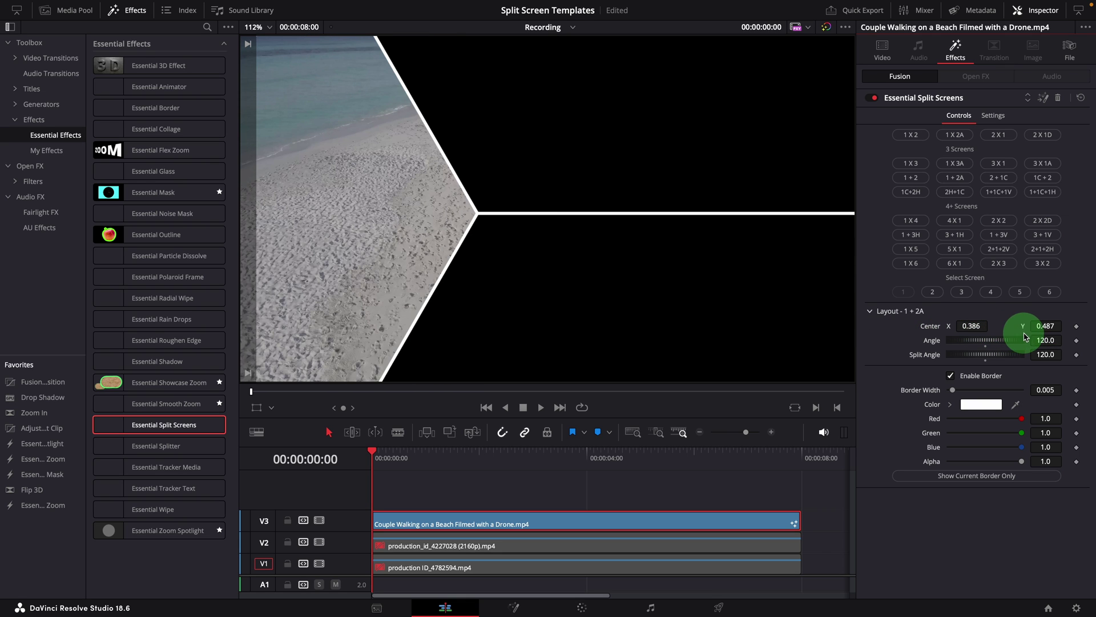
{"action": "left_click_drag", "start_coordinate": [1036, 340], "coordinate": [961, 342]}
{"action": "left_click", "coordinate": [1048, 355]}
{"action": "mouse_move", "coordinate": [1048, 356]}
{"action": "left_mouse_down"}
{"action": "mouse_move", "coordinate": [697, 330]}
{"action": "mouse_move", "coordinate": [855, 346]}
{"action": "mouse_move", "coordinate": [367, 326]}
{"action": "mouse_move", "coordinate": [1045, 355]}
{"action": "left_mouse_up"}
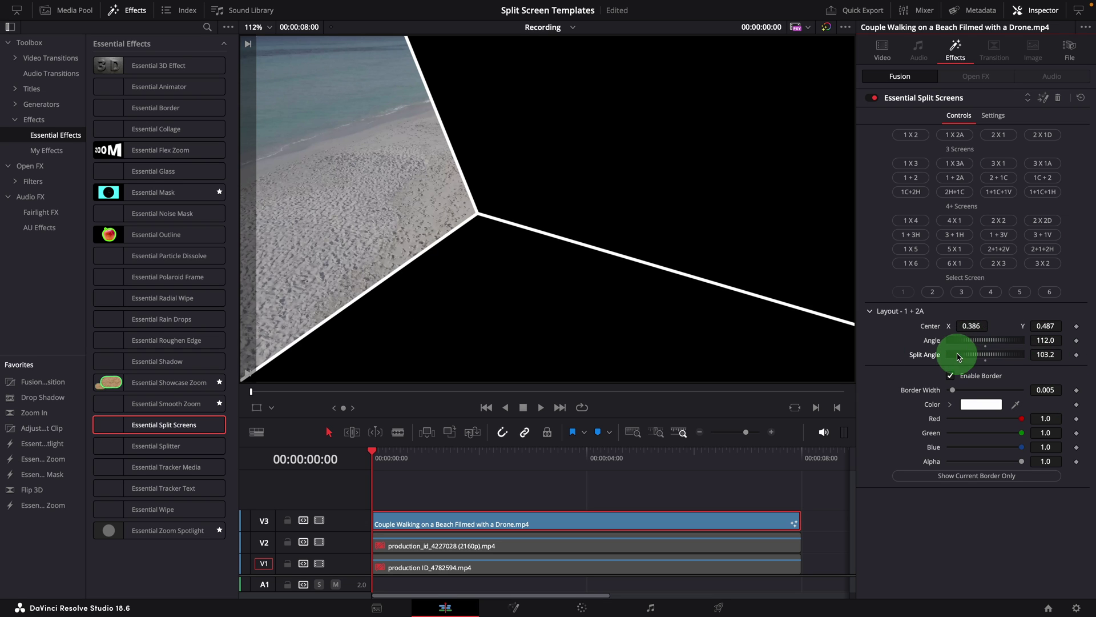
{"action": "left_click", "coordinate": [958, 181]}
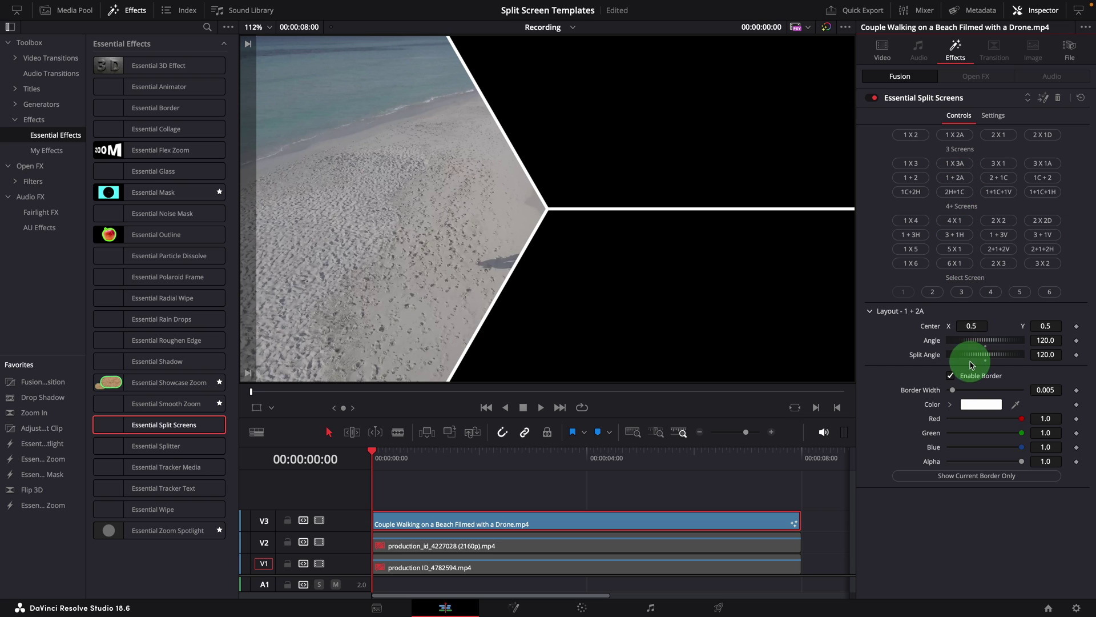
- Copy the V3 clip and re-enable the clips on V2 and V1
{"action": "right_click", "coordinate": [628, 520]}
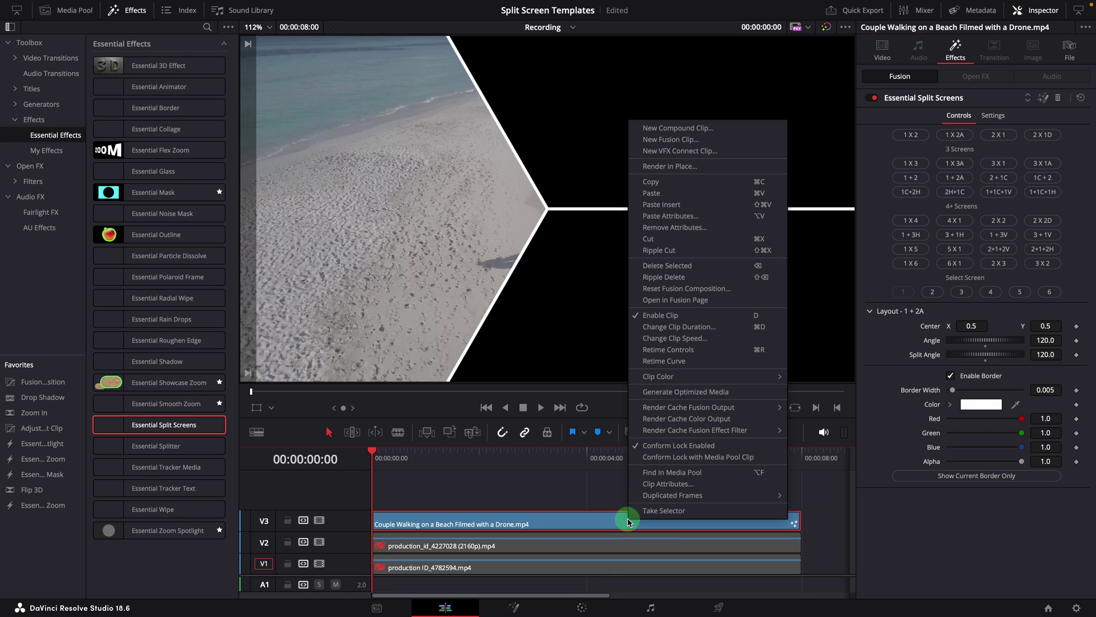
{"action": "left_click", "coordinate": [736, 182]}
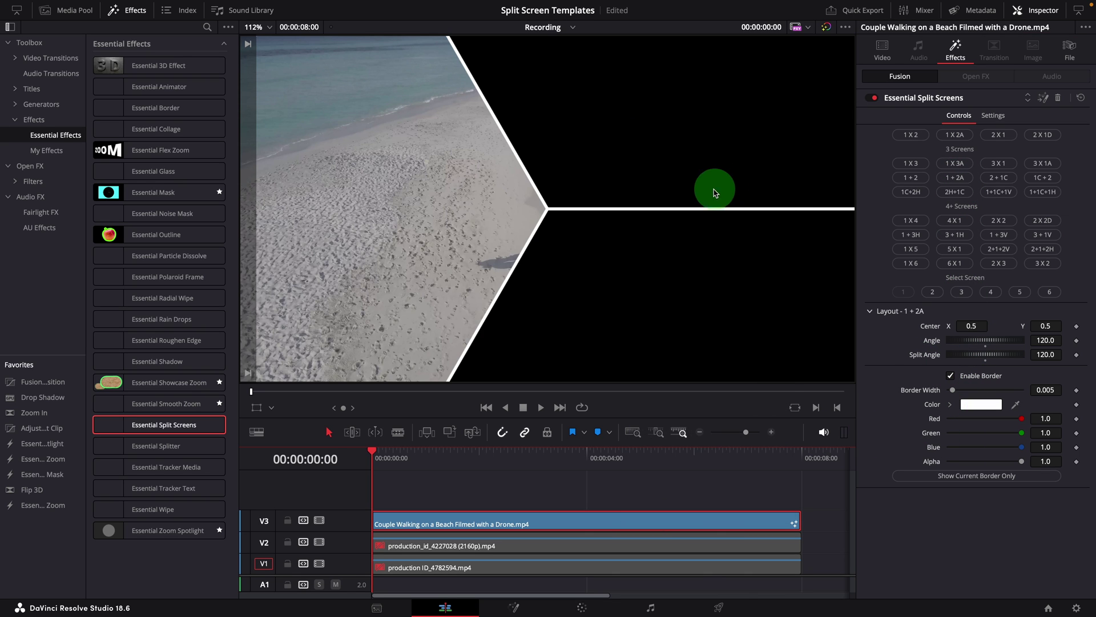
{"action": "left_click_drag", "start_coordinate": [814, 571], "coordinate": [759, 545]}
{"action": "key", "text": "d"}
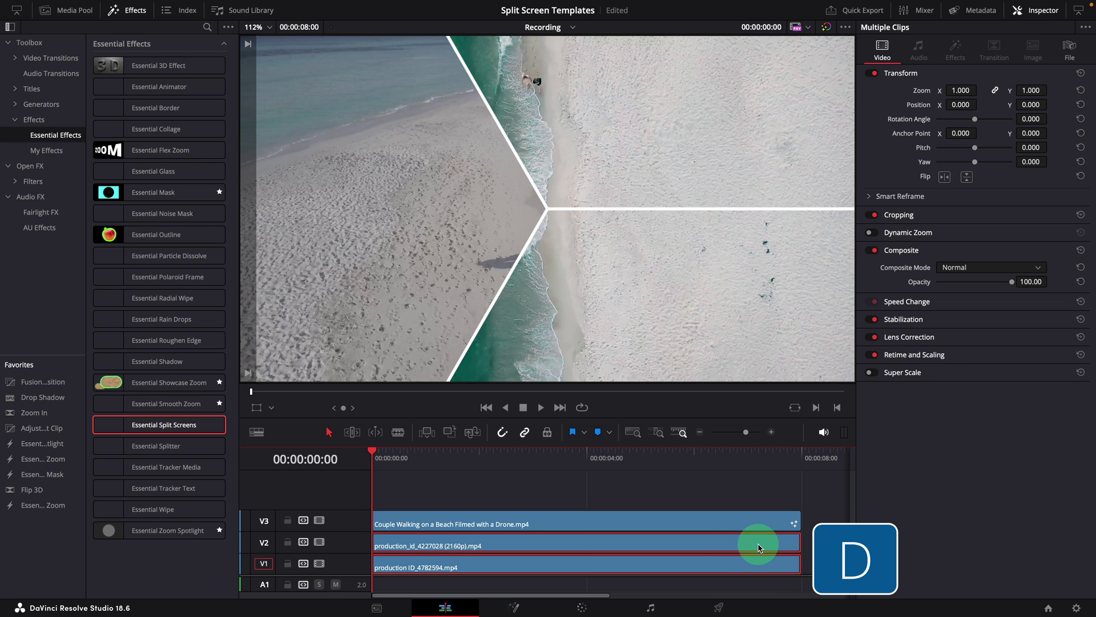
- Paste only the Fusion Effects attribute from the V3 clip onto the V2 and V1 clips
{"action": "right_click", "coordinate": [683, 545]}
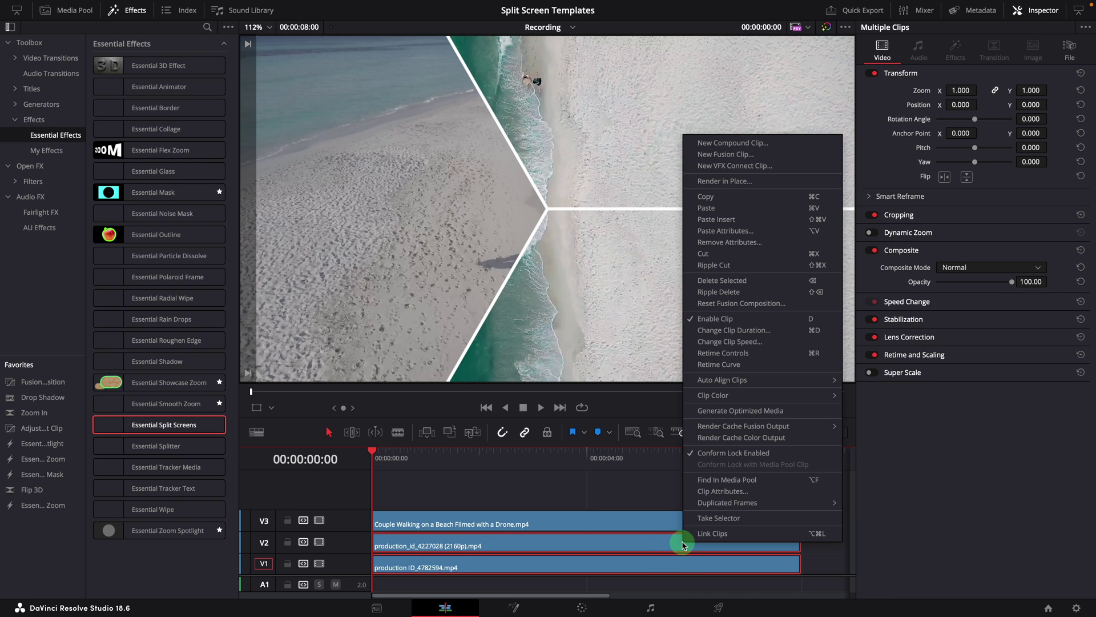
{"action": "left_click", "coordinate": [766, 234]}
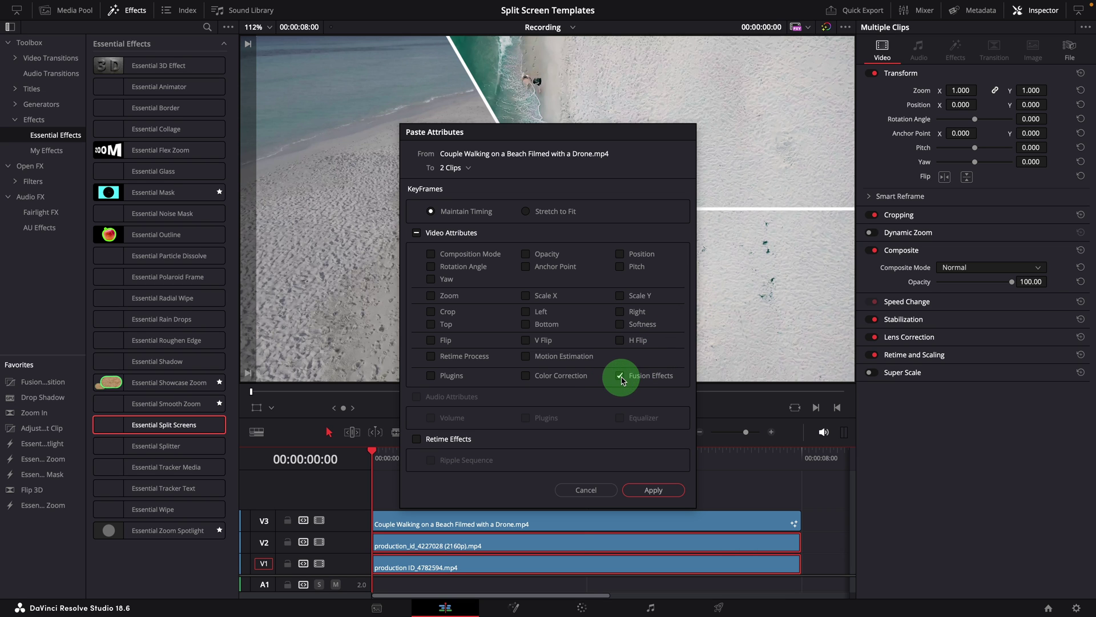
{"action": "left_click", "coordinate": [652, 491]}
{"action": "left_click", "coordinate": [759, 525]}
- Assign the V2 clip to screen 2 and the V1 clip to screen 3 in their Essential Split Screens settings
{"action": "left_click", "coordinate": [678, 542]}
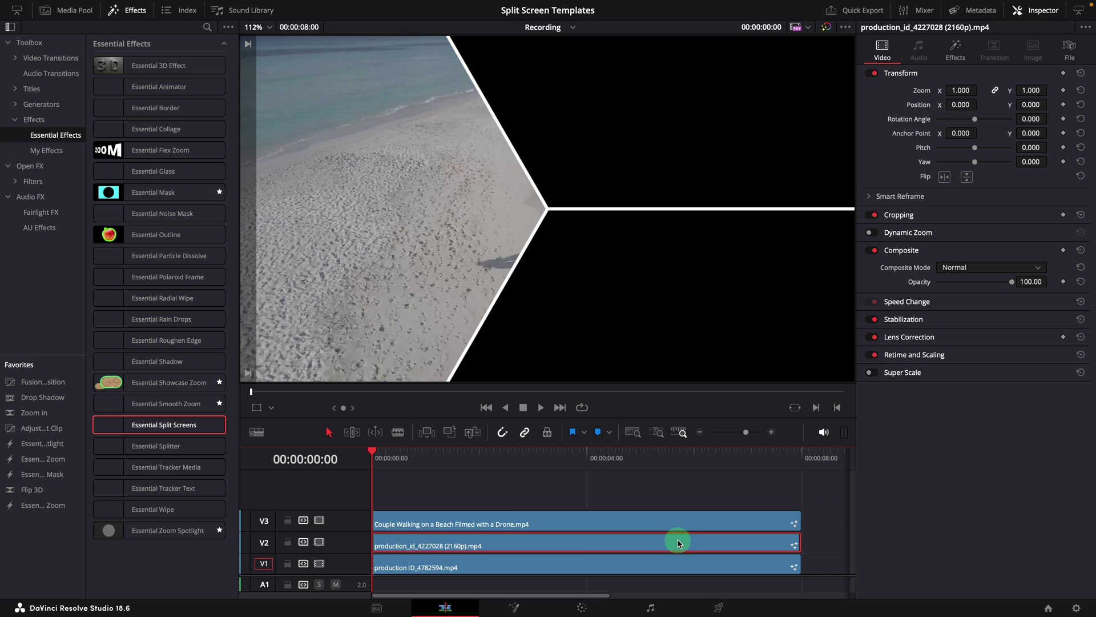
{"action": "left_click", "coordinate": [956, 52]}
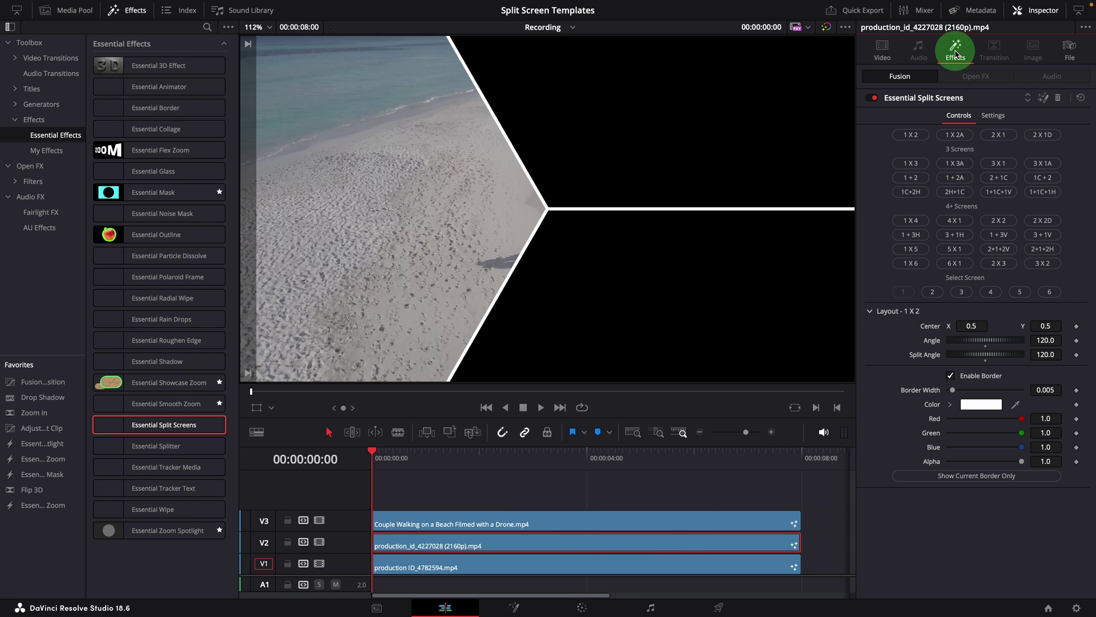
{"action": "left_click", "coordinate": [932, 291]}
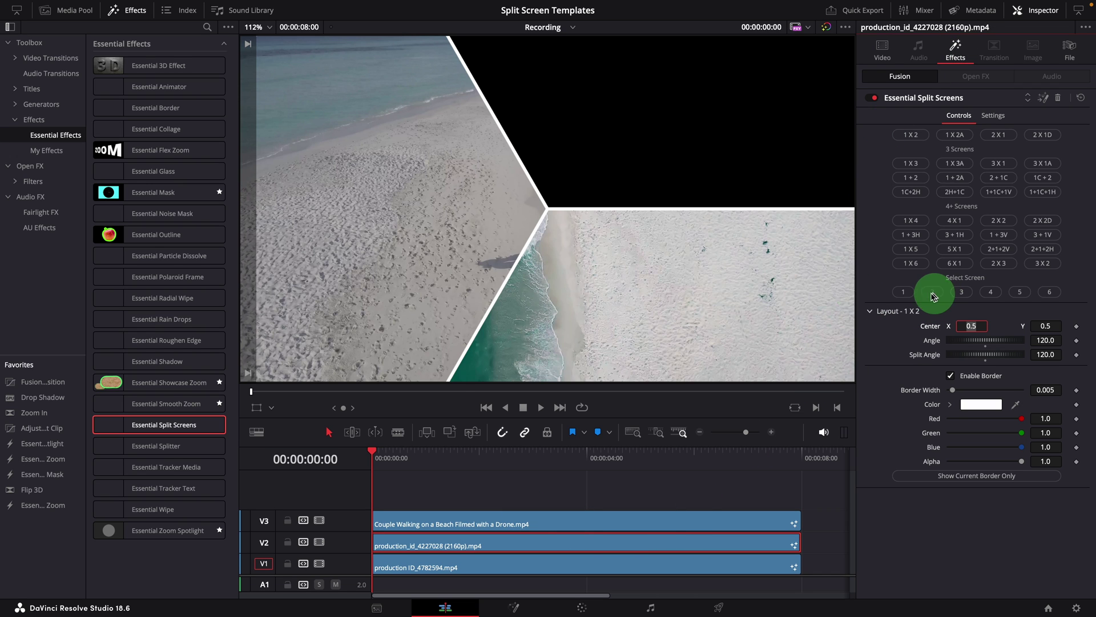
{"action": "left_click", "coordinate": [648, 567]}
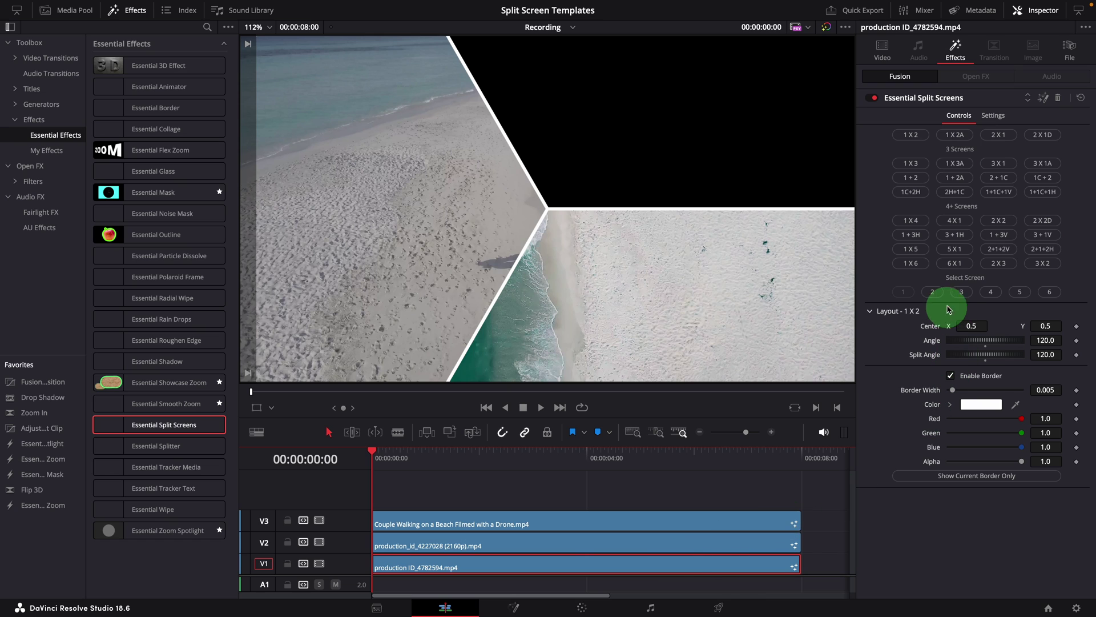
{"action": "left_click", "coordinate": [963, 293]}
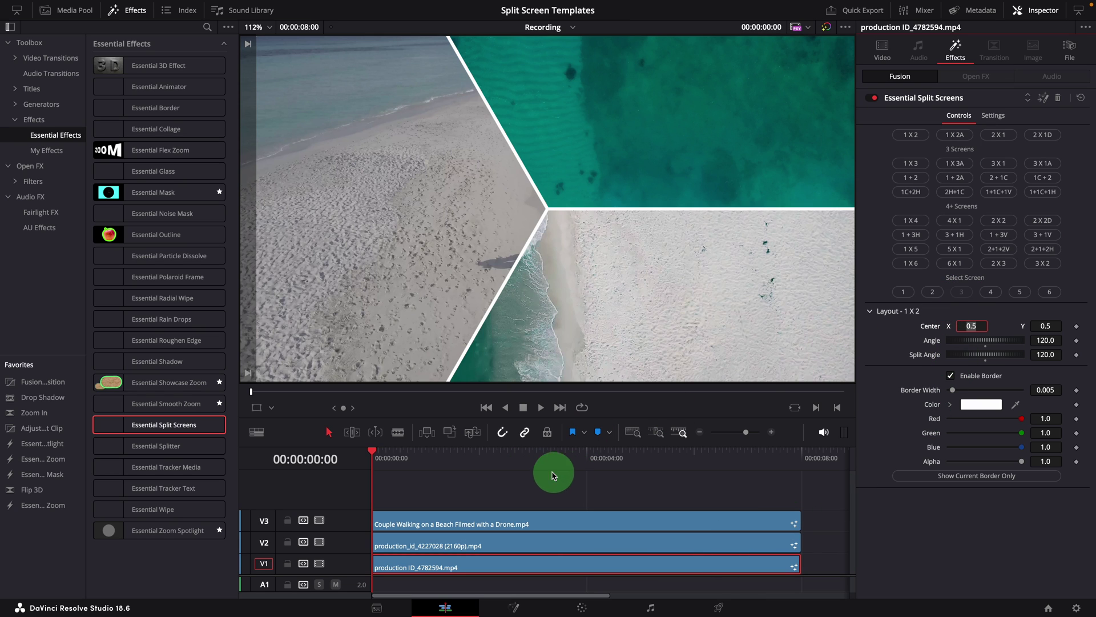
- Turn on the Transform overlay in the viewer with the playhead at 00:00:02:17 and the V3 clip selected
{"action": "left_click", "coordinate": [402, 456]}
{"action": "left_click_drag", "start_coordinate": [404, 458], "coordinate": [510, 467]}
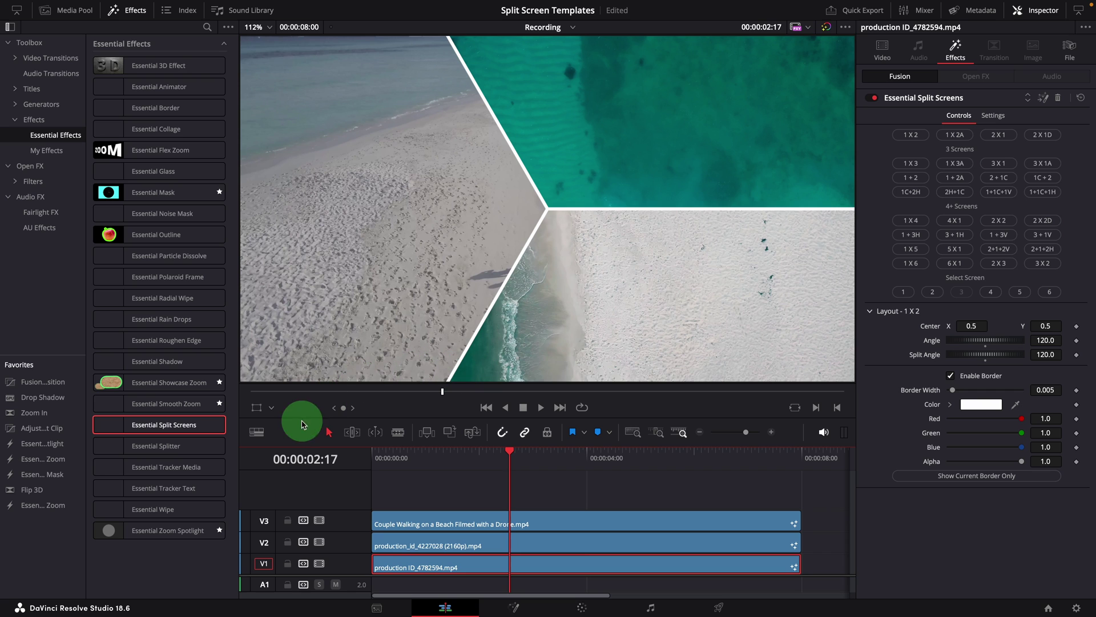
{"action": "left_click", "coordinate": [272, 407]}
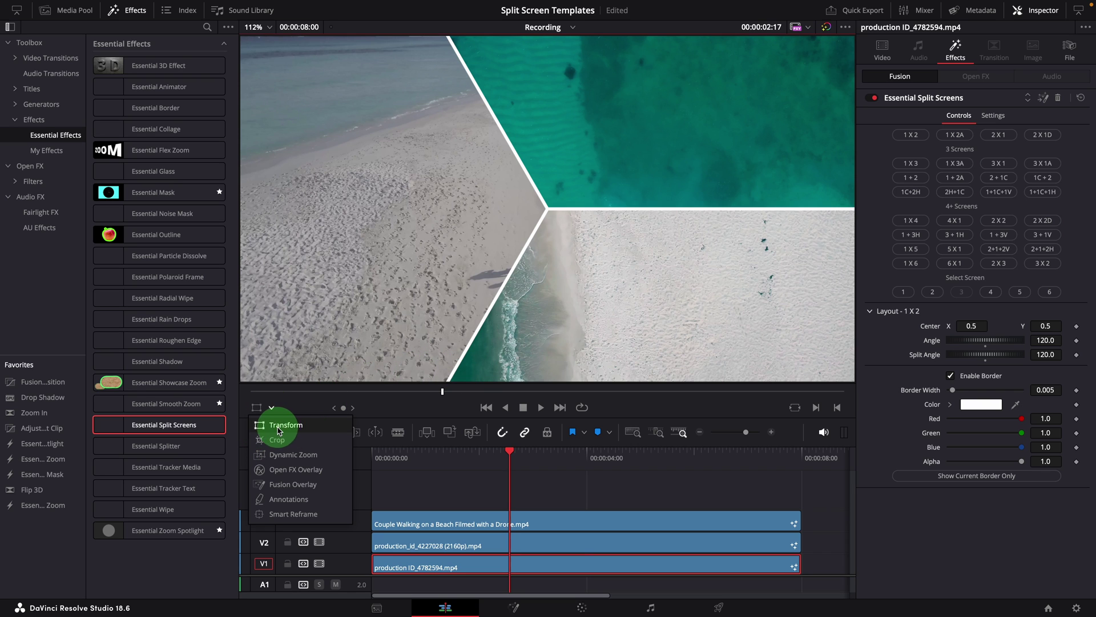
{"action": "left_click", "coordinate": [276, 425]}
{"action": "left_click", "coordinate": [537, 525]}
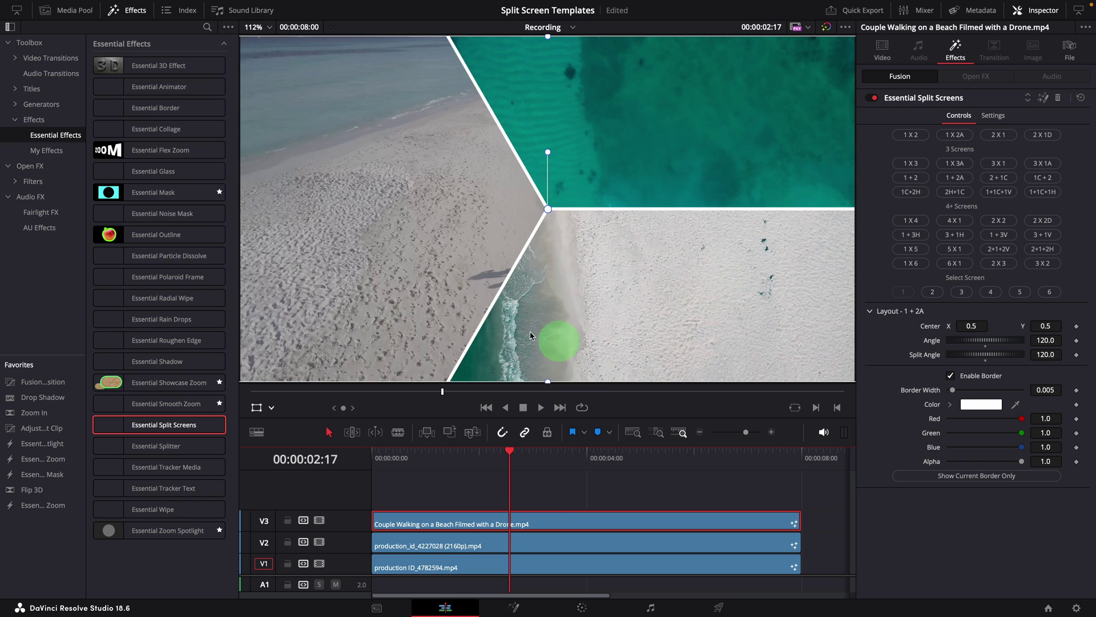
- Try moving the V3 clip within its split, enlarging it to about 1.47 zoom and rotating it in the viewer
{"action": "left_click_drag", "start_coordinate": [564, 310], "coordinate": [623, 313]}
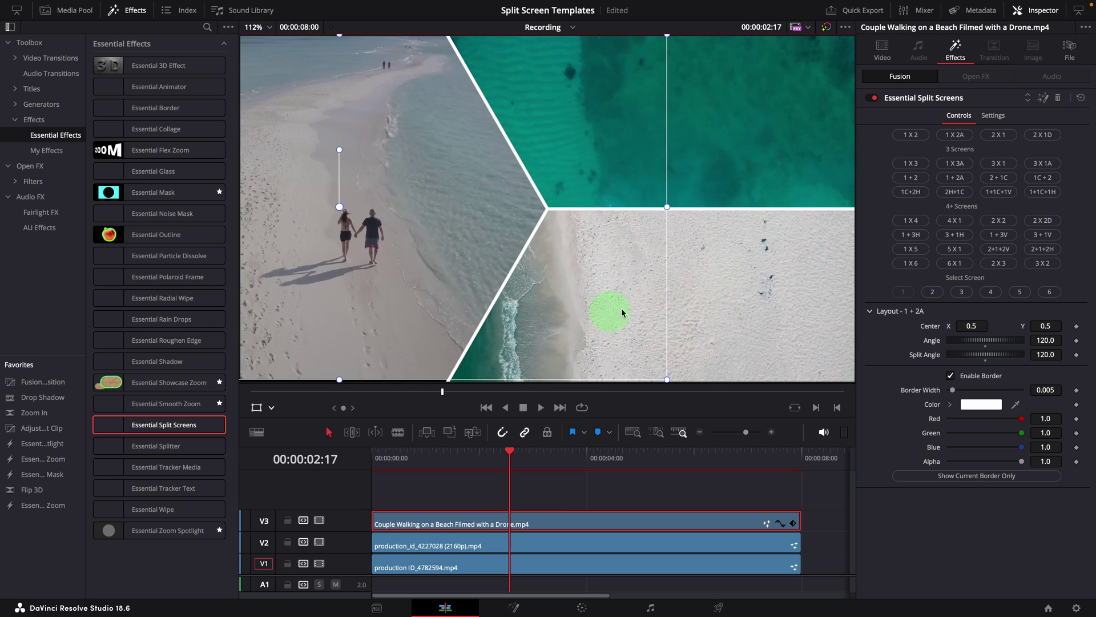
{"action": "left_click_drag", "start_coordinate": [666, 381], "coordinate": [820, 516]}
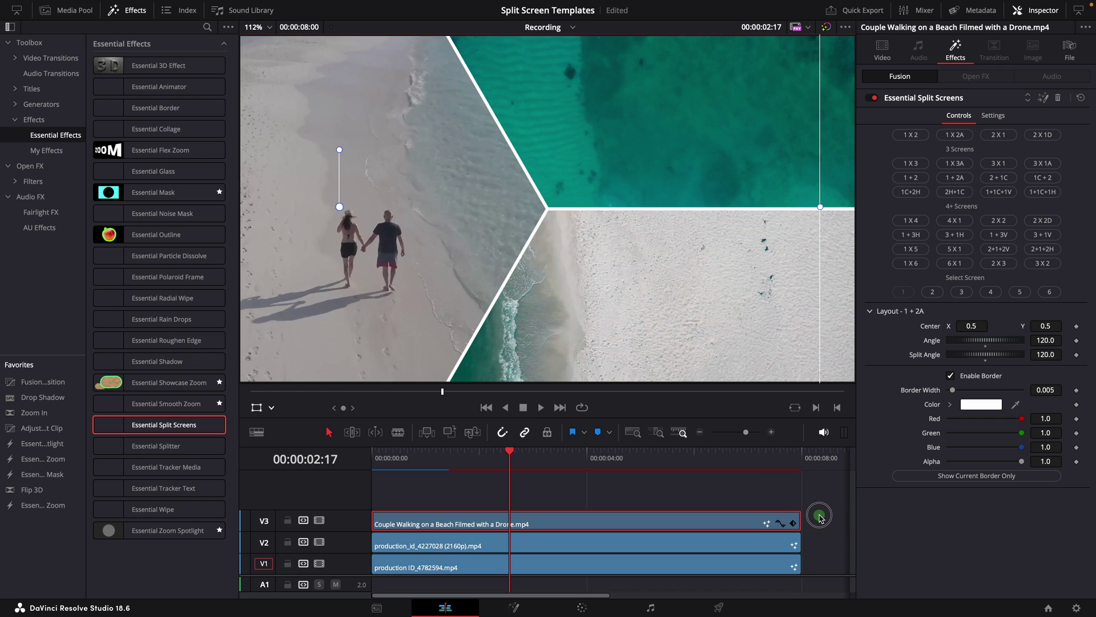
{"action": "scroll", "coordinate": [532, 287], "scroll_direction": "down", "scroll_amount": 1}
{"action": "left_click_drag", "start_coordinate": [350, 149], "coordinate": [313, 143]}
{"action": "left_click_drag", "start_coordinate": [506, 196], "coordinate": [538, 211]}
- Set the V3 clip's zoom to 1.038, position to X -578.472, Y 0.714 and rotation angle to 0 in its transform settings
{"action": "left_click", "coordinate": [883, 49]}
{"action": "double_click", "coordinate": [919, 120]}
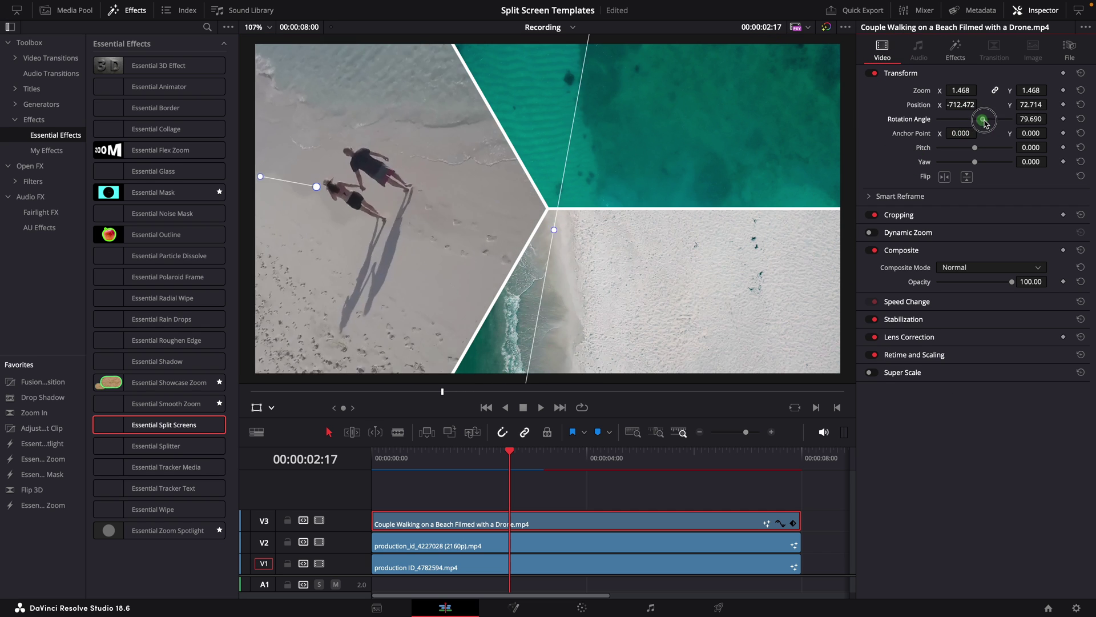
{"action": "left_click_drag", "start_coordinate": [961, 91], "coordinate": [994, 107]}
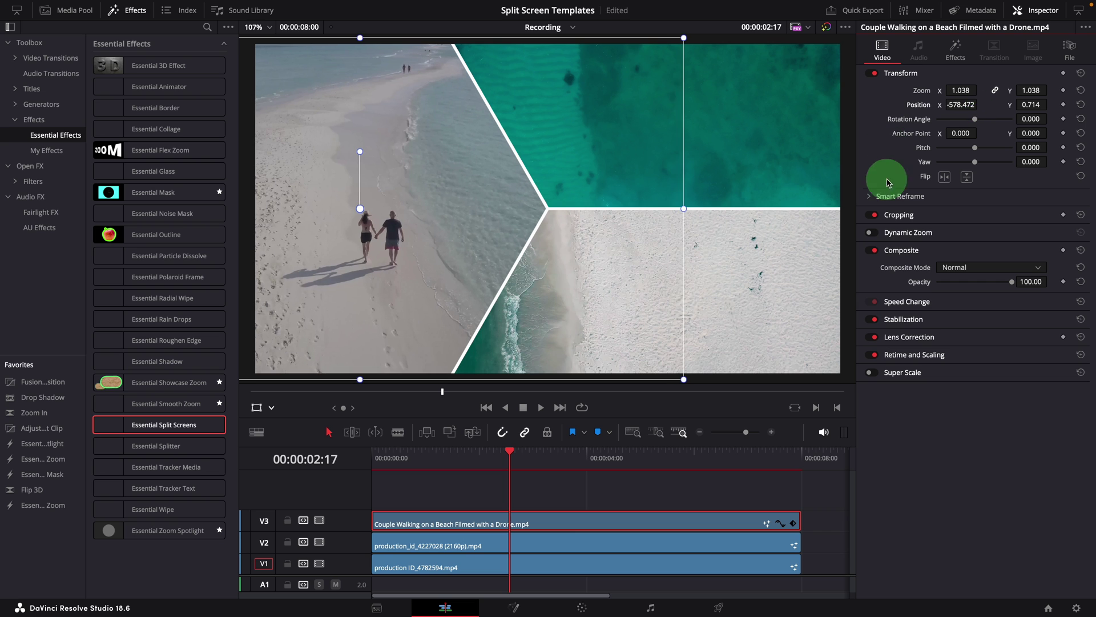
- Reframe the V2 clip in the lower-right split section by scaling it to 1.234 zoom at position X 706.349, Y -228.580
{"action": "left_click", "coordinate": [639, 249]}
{"action": "left_click_drag", "start_coordinate": [639, 248], "coordinate": [659, 308]}
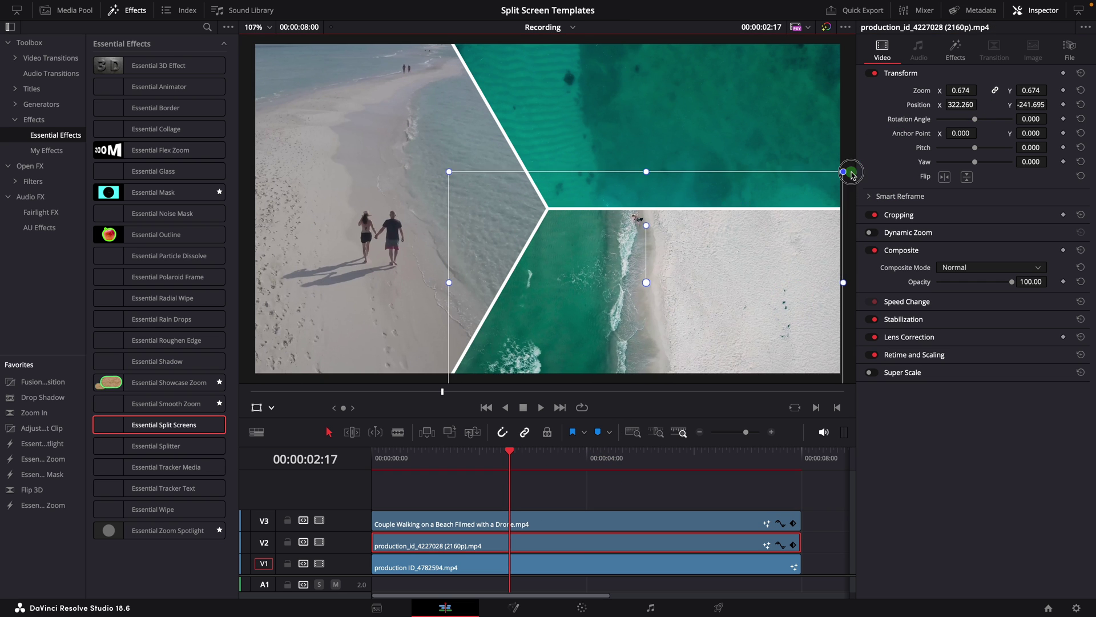
{"action": "left_click_drag", "start_coordinate": [465, 172], "coordinate": [440, 72]}
- Reframe the V1 clip in the upper-right split section by scaling it to 0.673 zoom at position X 355.985, Y 348.491
{"action": "left_click", "coordinate": [662, 566]}
{"action": "left_click_drag", "start_coordinate": [320, 319], "coordinate": [460, 213]}
- Play the split screen sequence from the start of the timeline twice to review the motion in all three sections
{"action": "left_click_drag", "start_coordinate": [405, 468], "coordinate": [373, 462]}
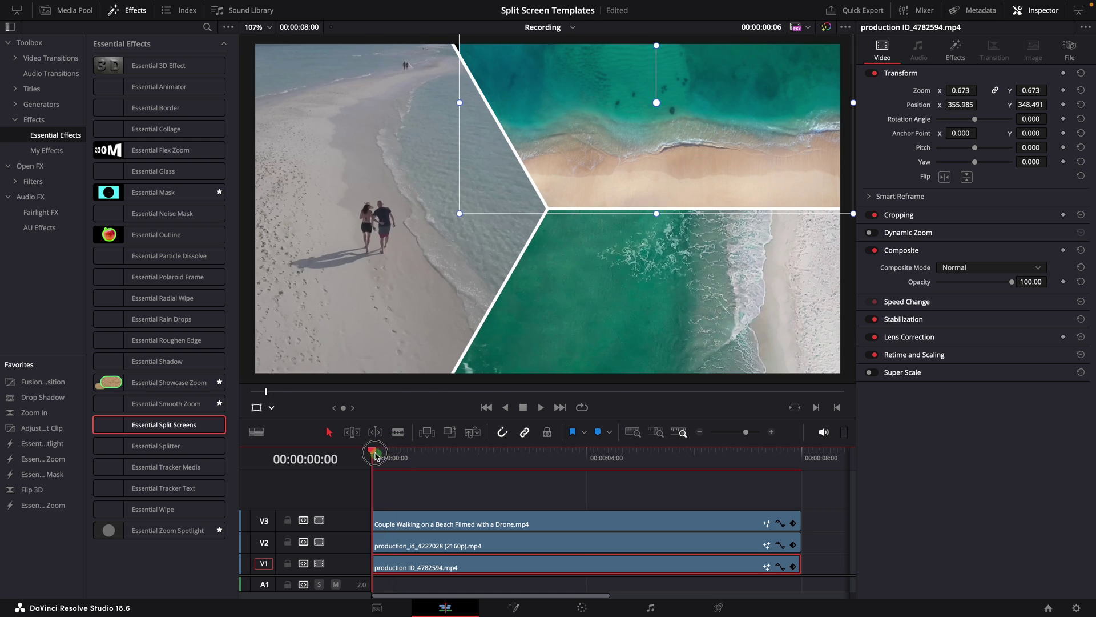
{"action": "key", "text": "space"}
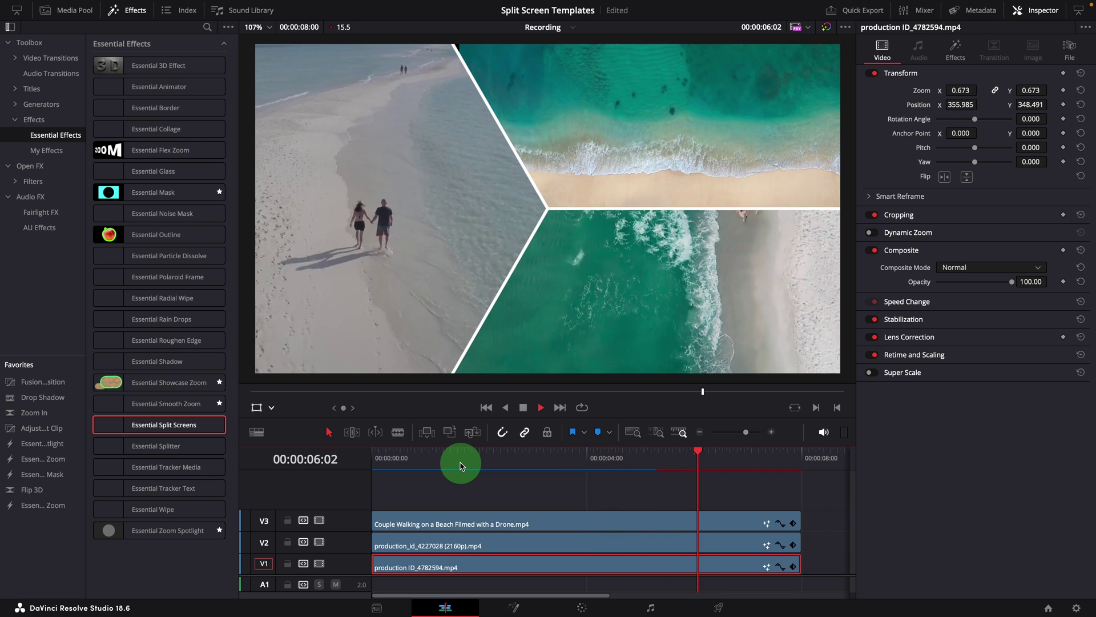
{"action": "key", "text": "space"}
{"action": "key", "text": "Home"}
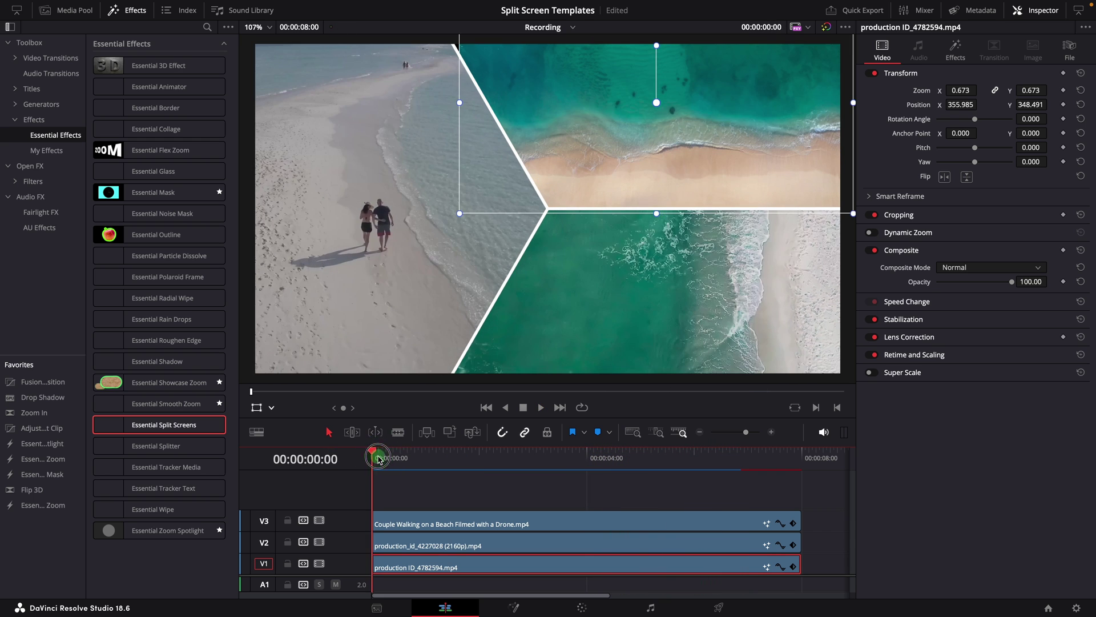
{"action": "key", "text": "space"}
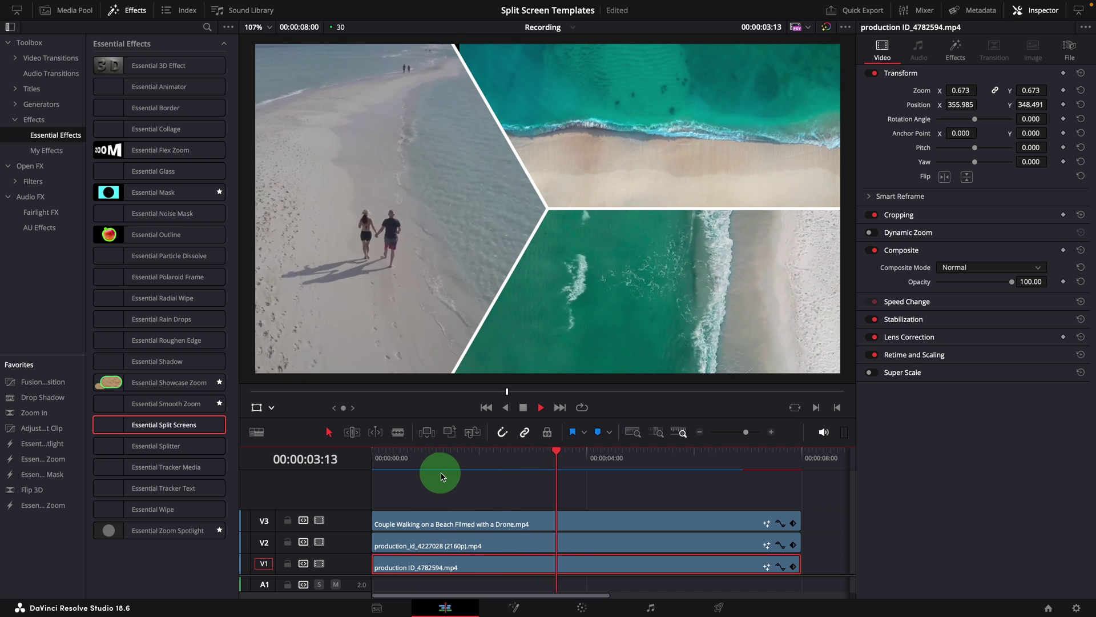
{"action": "key", "text": "space"}
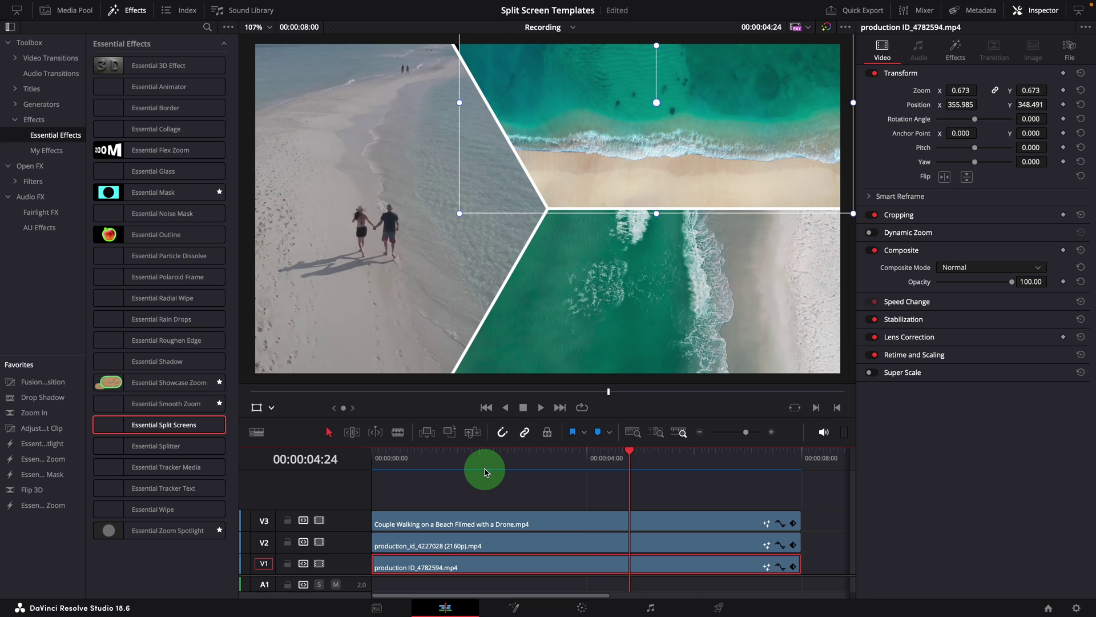
- Delete the Essential Split Screens effect from the V1 clip at the bottom of the stack
{"action": "left_click", "coordinate": [550, 519]}
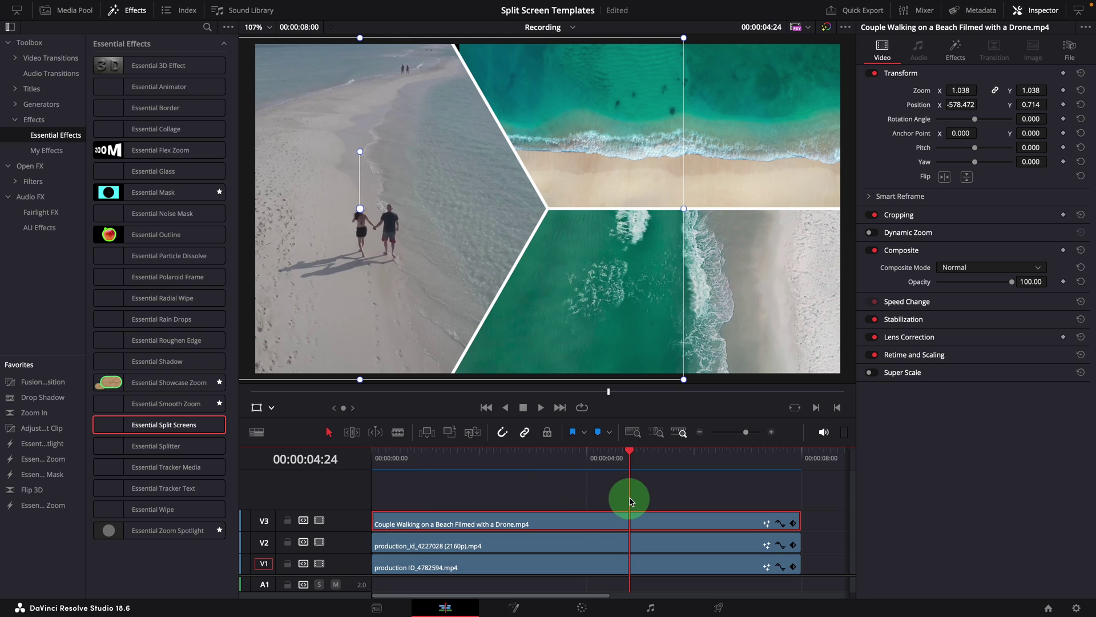
{"action": "left_click", "coordinate": [664, 563]}
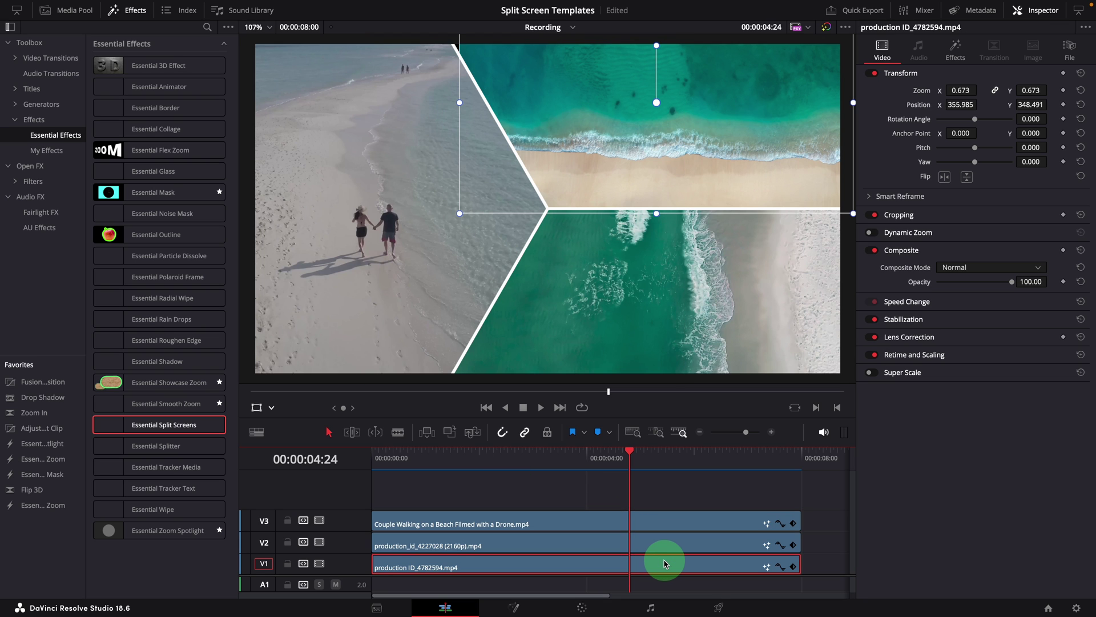
{"action": "left_click", "coordinate": [954, 51]}
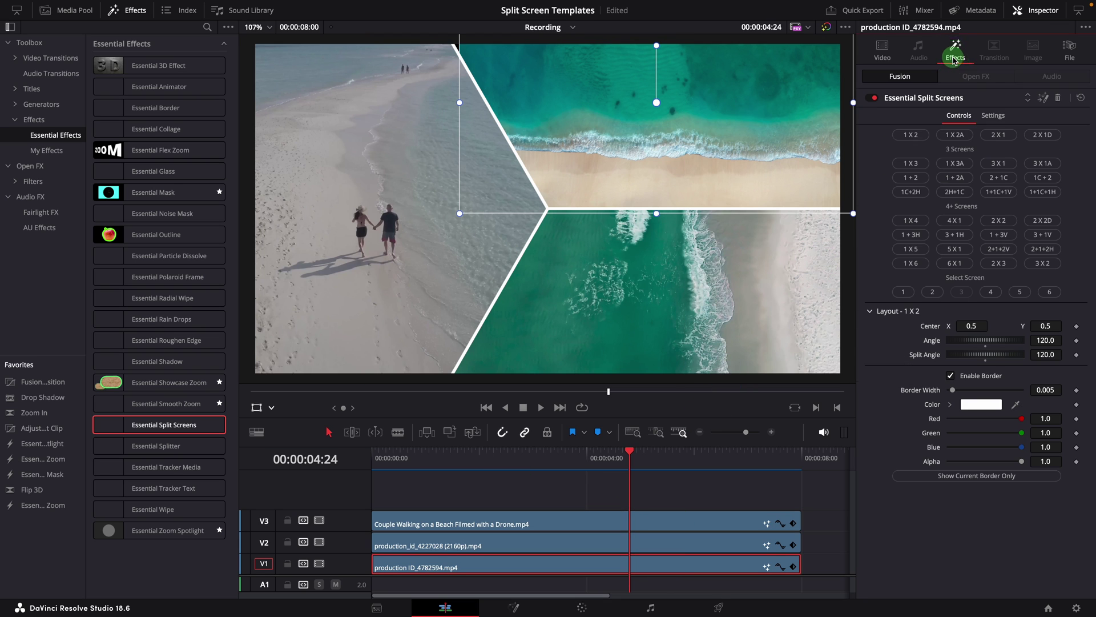
{"action": "left_click", "coordinate": [1059, 99]}
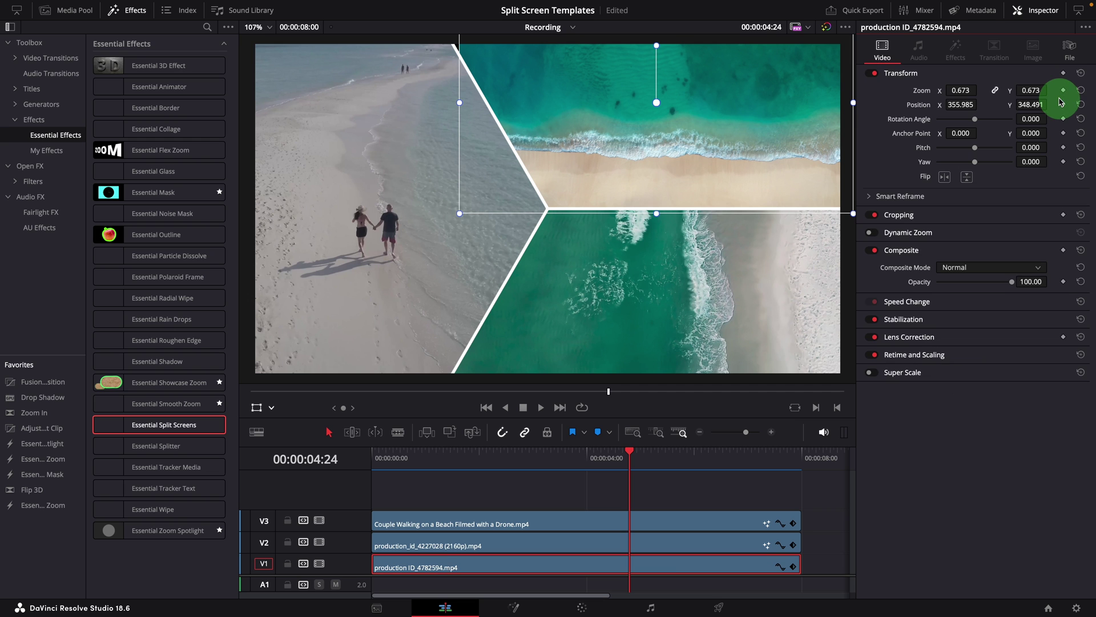
- Disable the border in the V2 clip's Essential Split Screens settings and check the result at 00:00:01:14 and 00:00:03:02
{"action": "left_click_drag", "start_coordinate": [619, 457], "coordinate": [451, 478]}
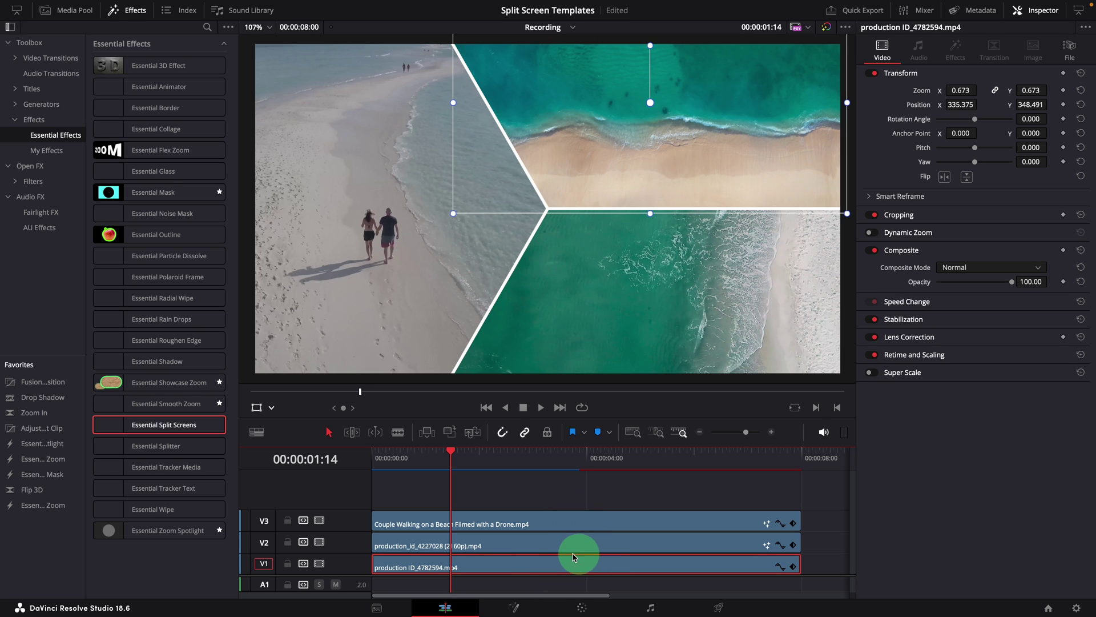
{"action": "left_click", "coordinate": [526, 545]}
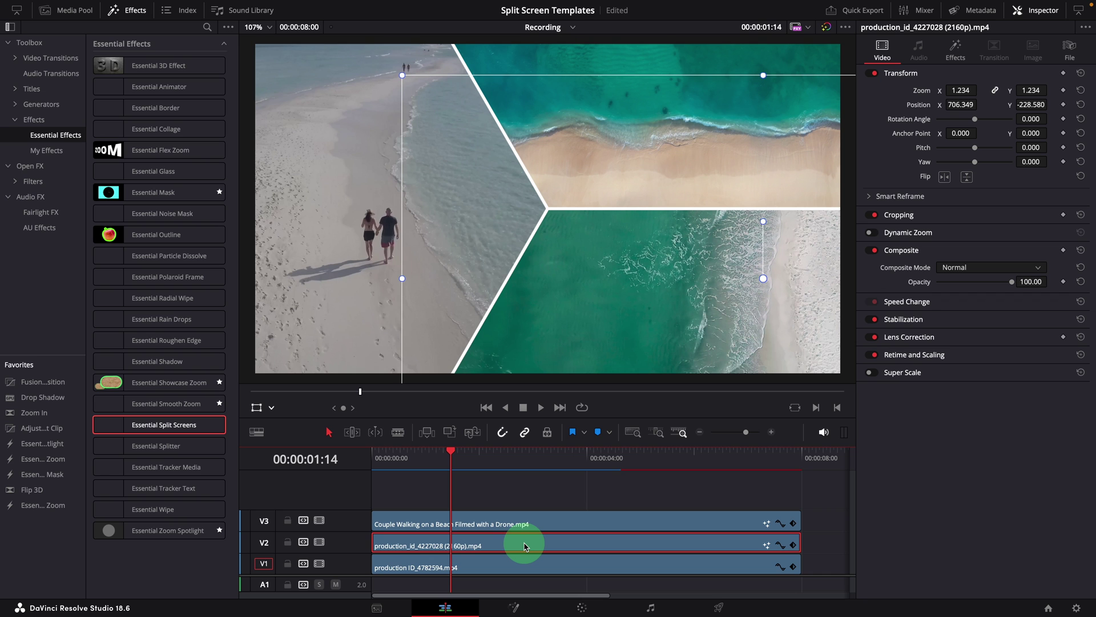
{"action": "left_click", "coordinate": [952, 47]}
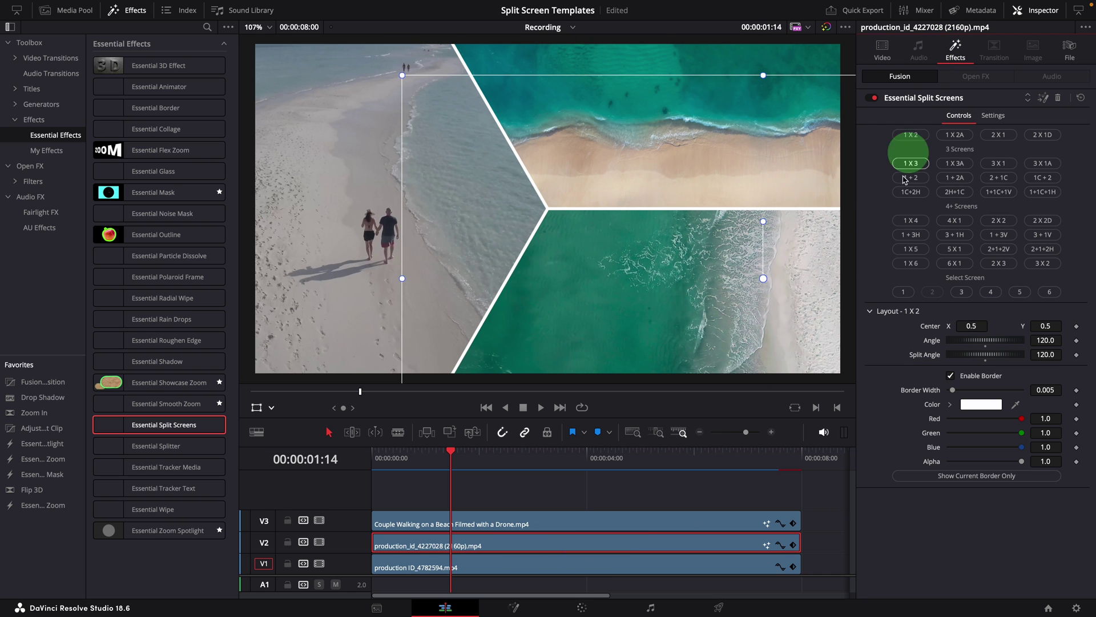
{"action": "left_click", "coordinate": [950, 376]}
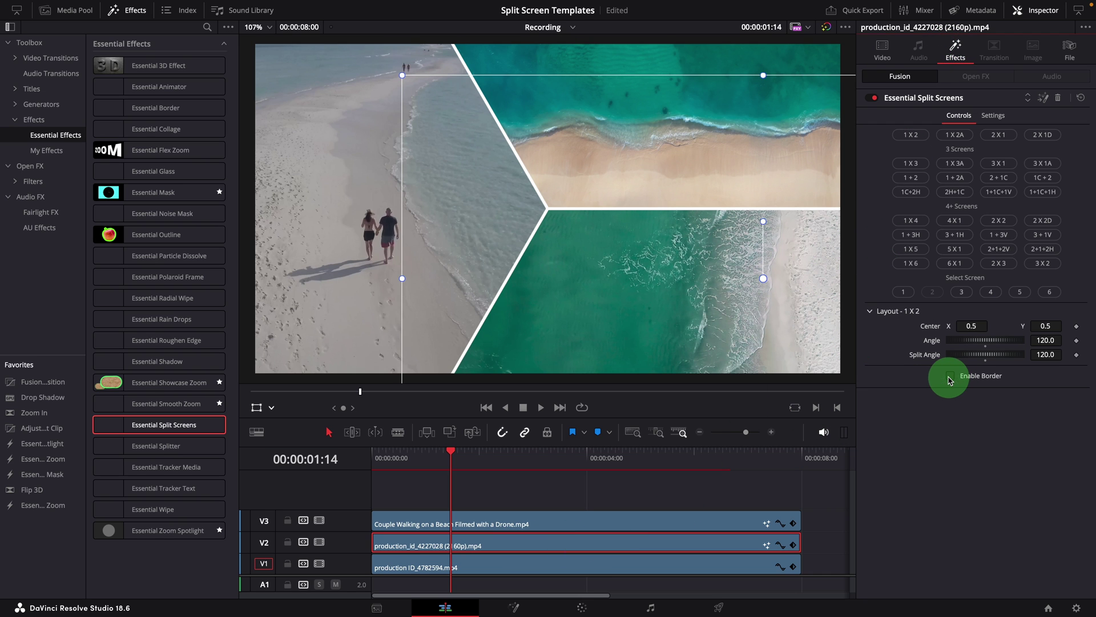
{"action": "left_click_drag", "start_coordinate": [451, 457], "coordinate": [577, 456]}
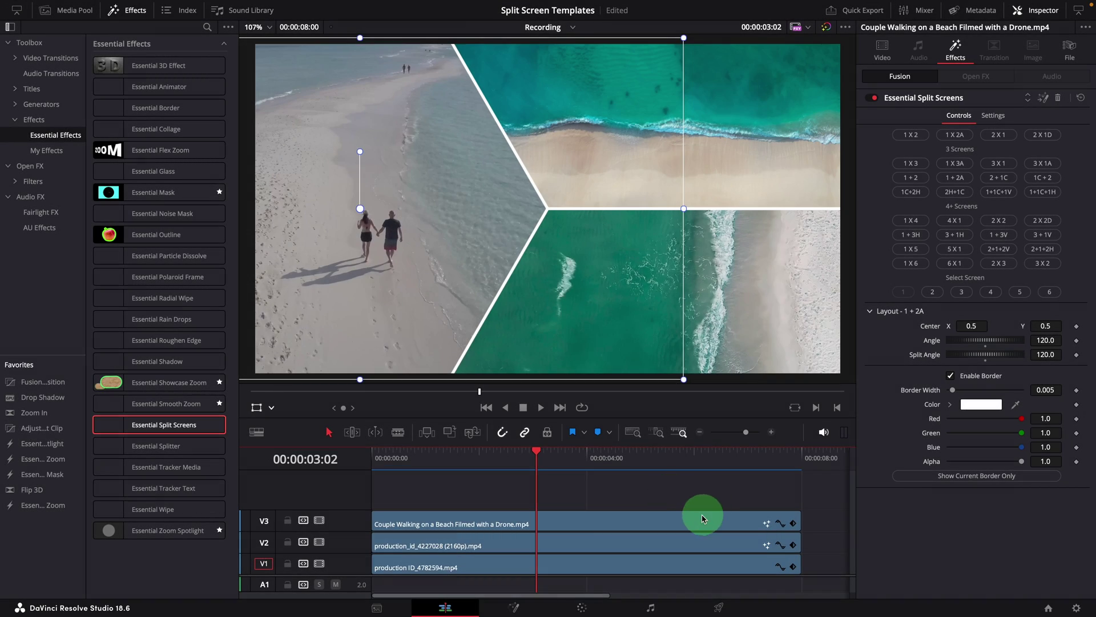
{"action": "left_click", "coordinate": [702, 520]}
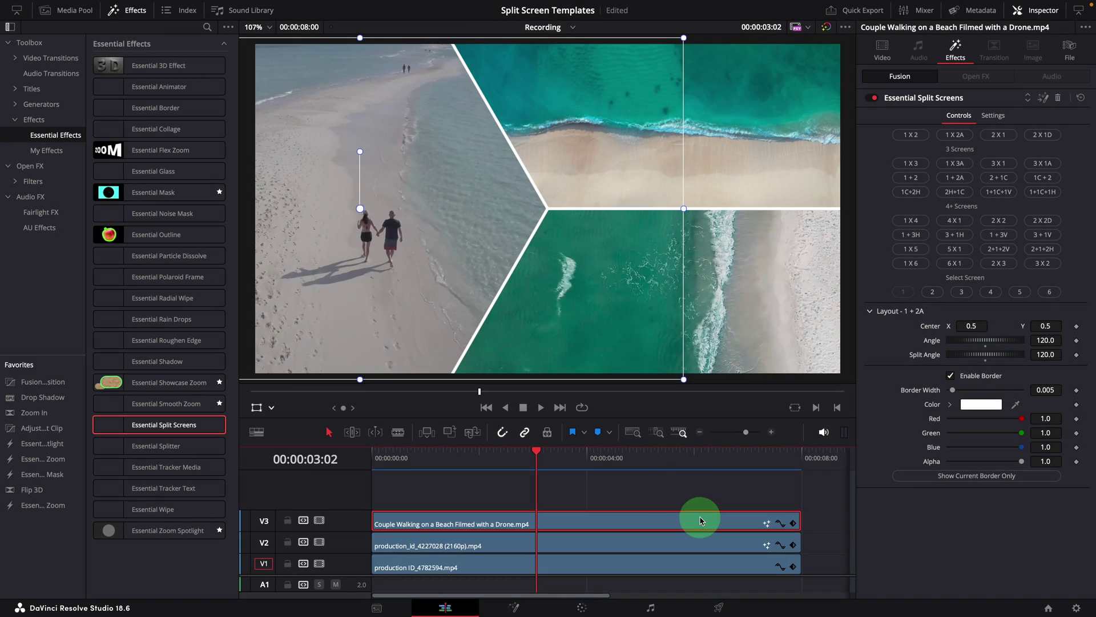
{"action": "left_click", "coordinate": [691, 544]}
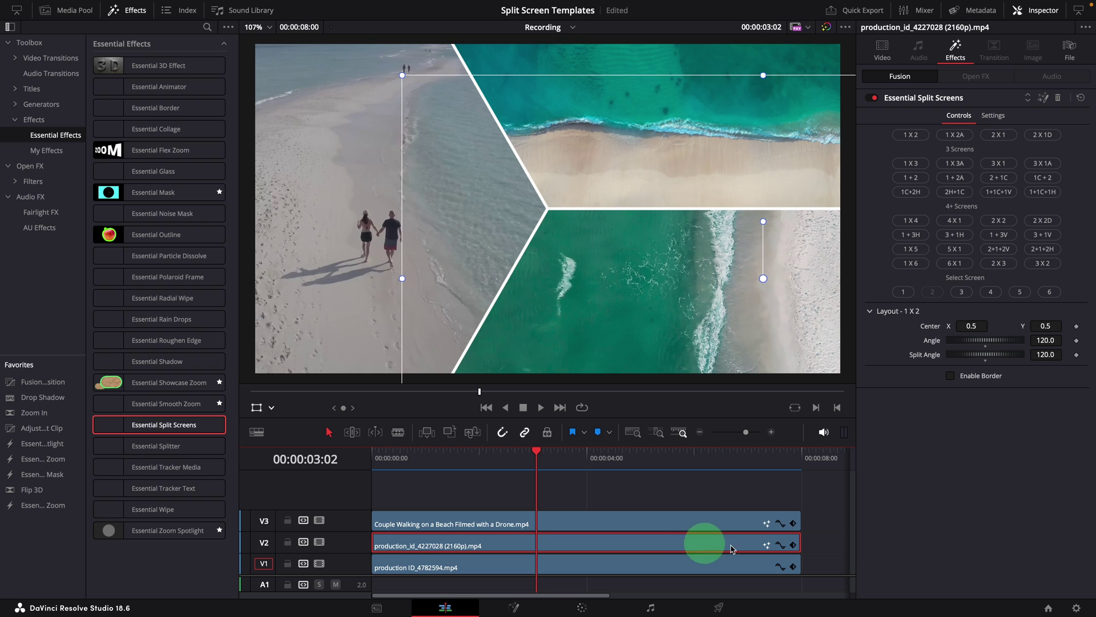
- Try to render the V3 and V2 clips in place as QuickTime with the H.265 codec and the Main encoding profile
{"action": "left_click_drag", "start_coordinate": [632, 497], "coordinate": [688, 543]}
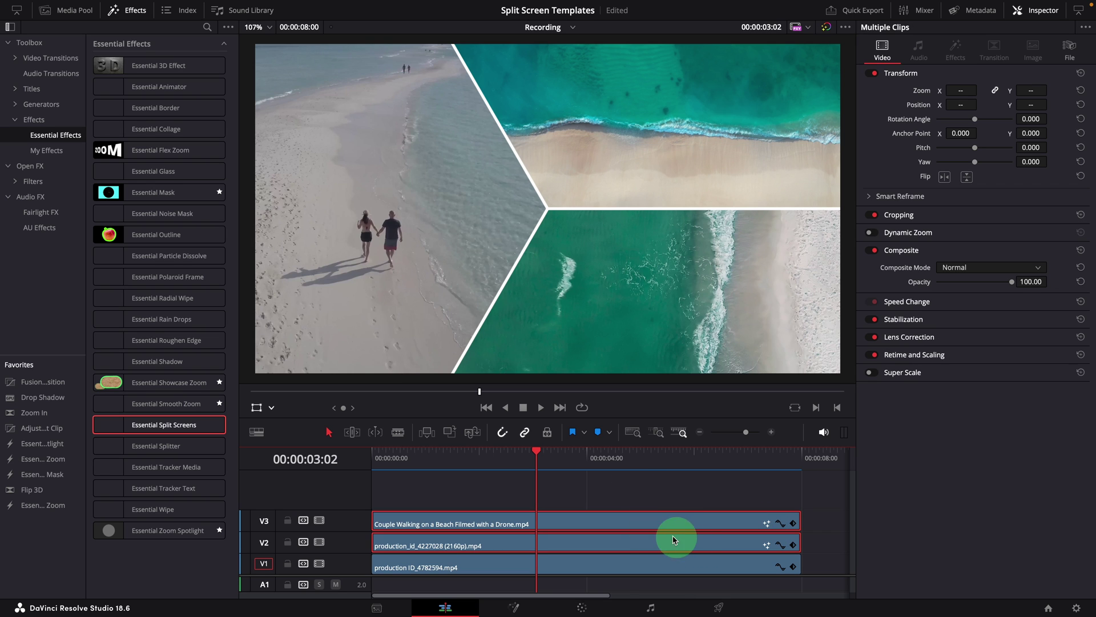
{"action": "right_click", "coordinate": [597, 523]}
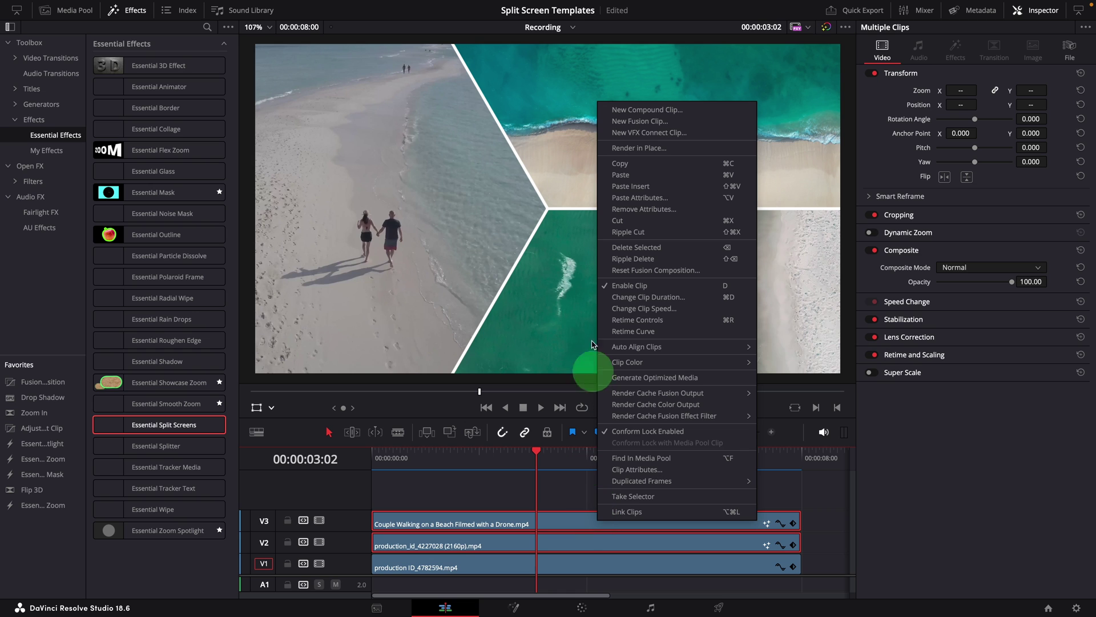
{"action": "left_click", "coordinate": [616, 150]}
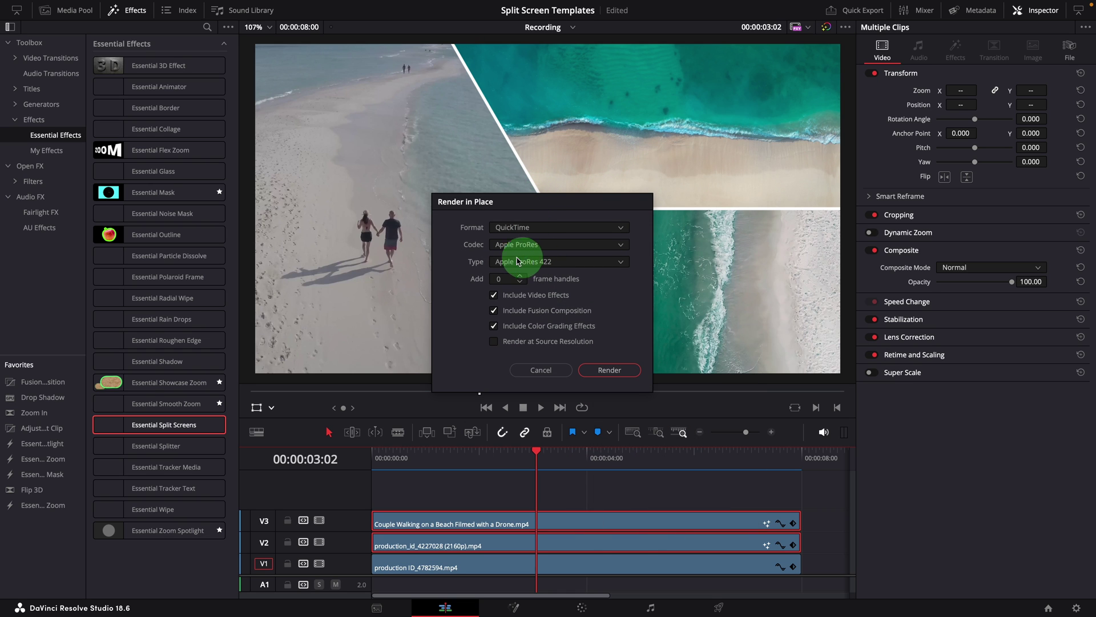
{"action": "left_click", "coordinate": [622, 245]}
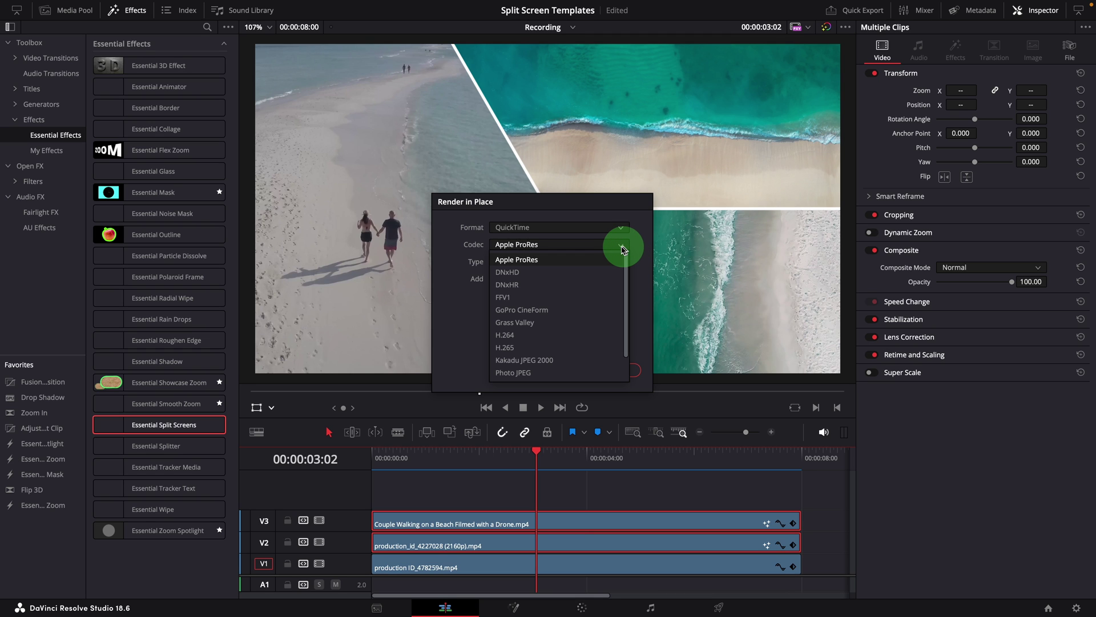
{"action": "left_click", "coordinate": [516, 347]}
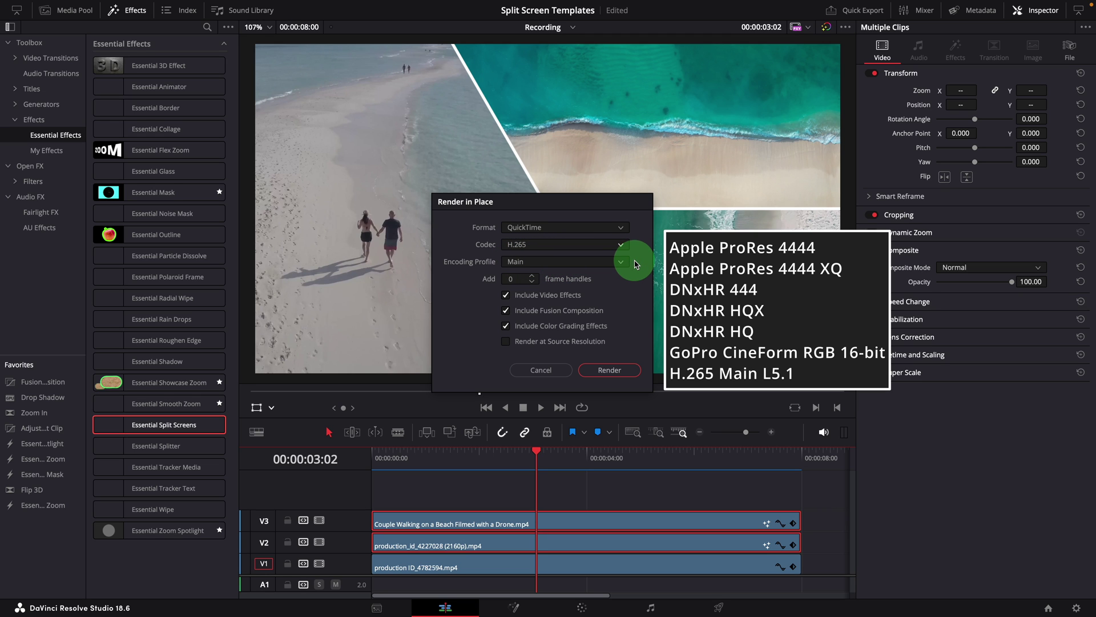
{"action": "left_click", "coordinate": [618, 371]}
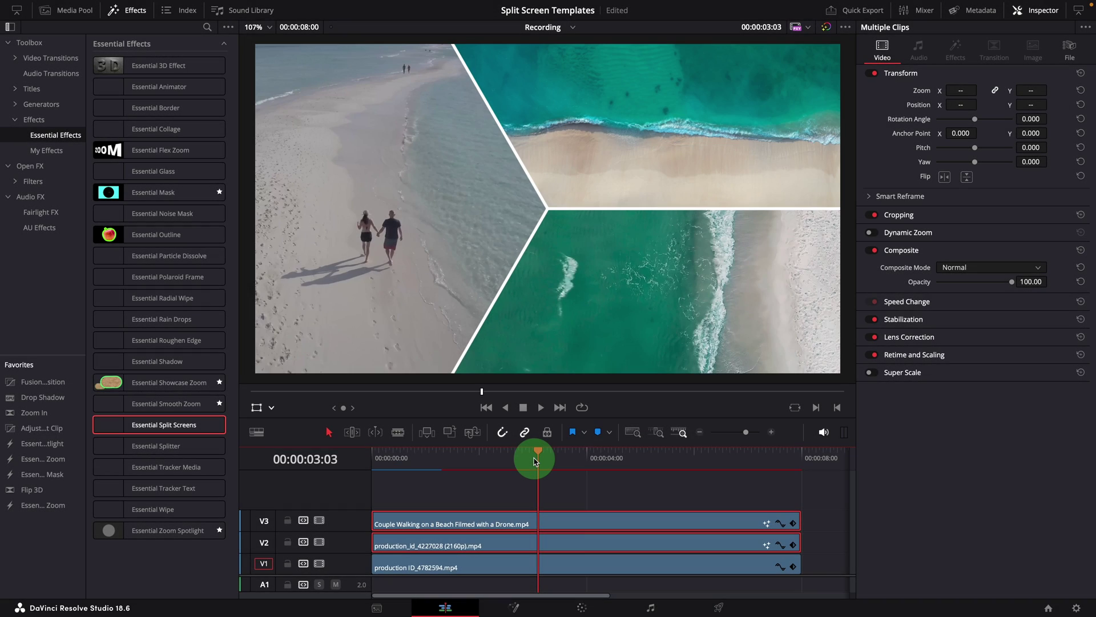
{"action": "left_click", "coordinate": [594, 522]}
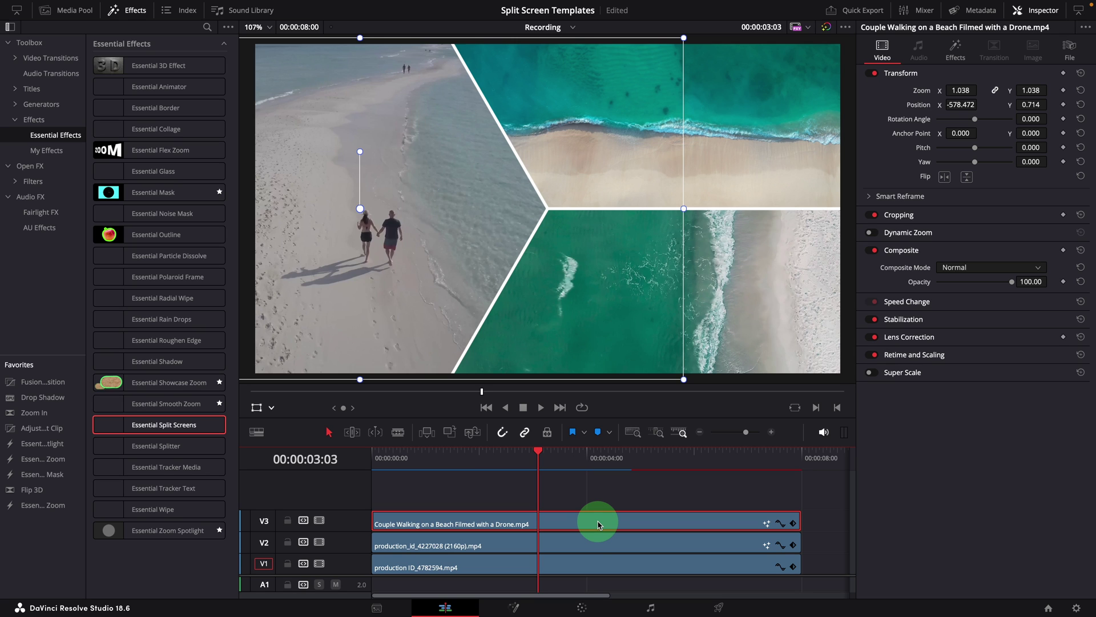
{"action": "left_click", "coordinate": [585, 547]}
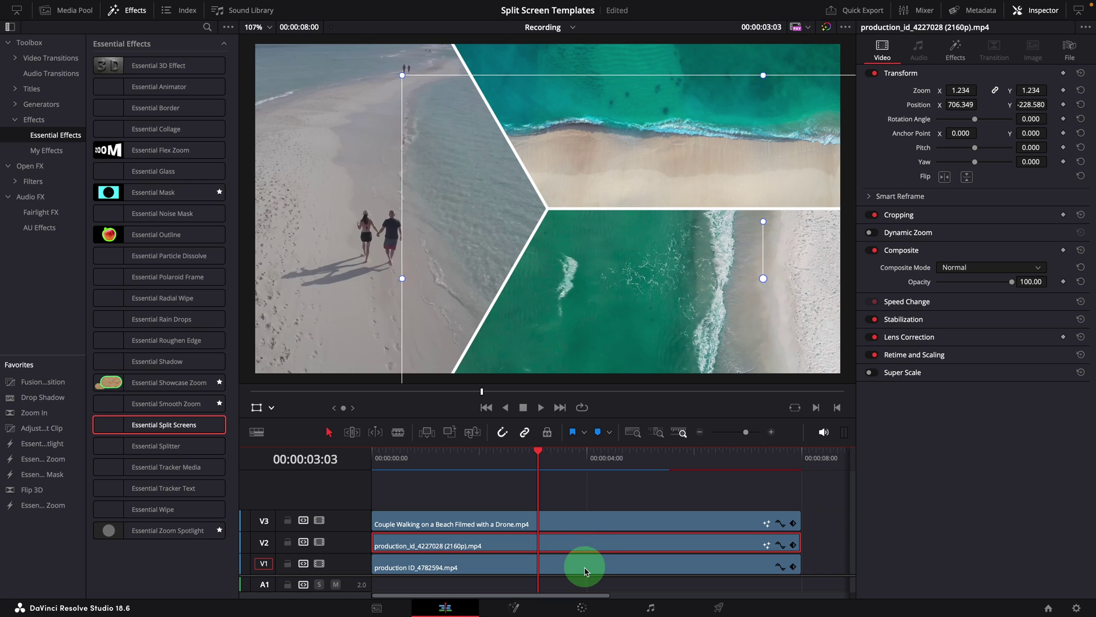
{"action": "left_click", "coordinate": [585, 568]}
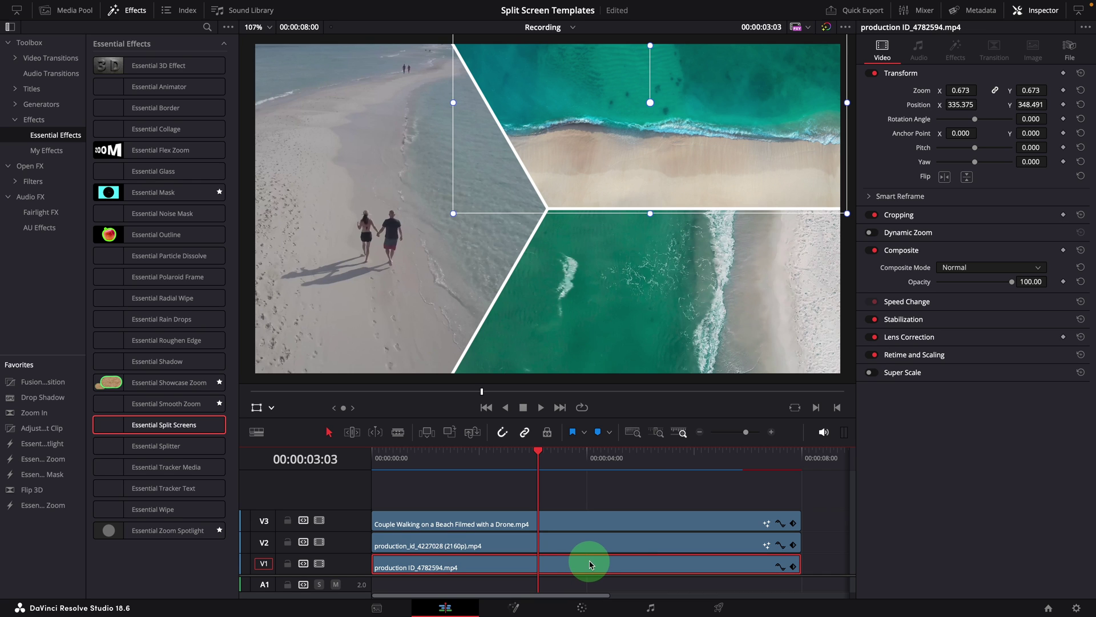
{"action": "left_click", "coordinate": [553, 527]}
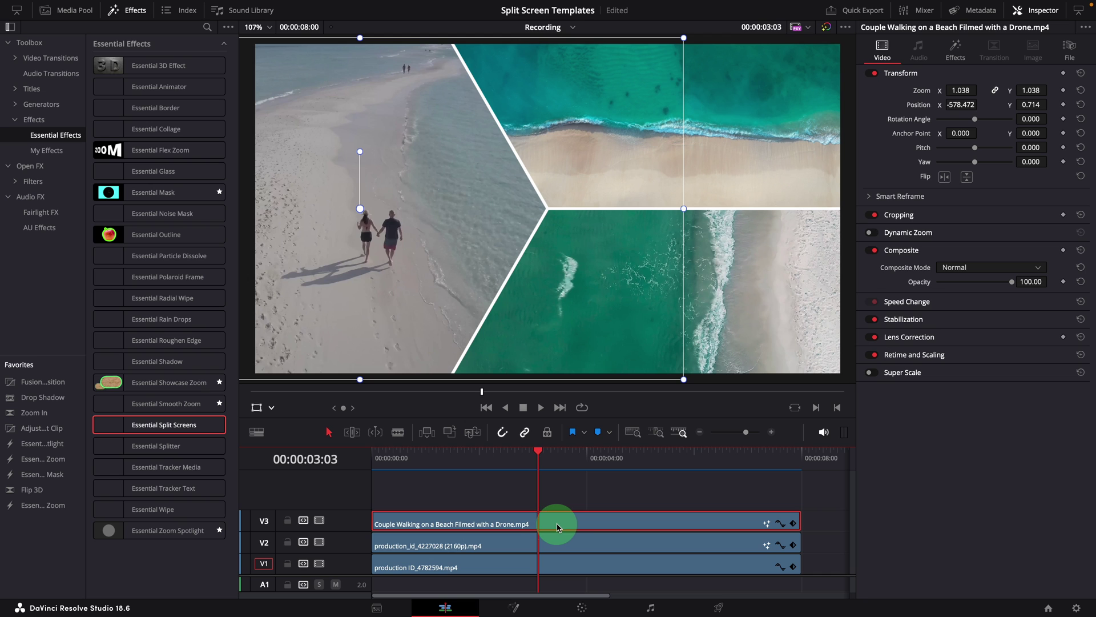
- Isolate the V3 clip by disabling the V2 and V1 clips, and reframe it to 1.196 zoom at position X -567.933, Y 66.290
{"action": "left_click", "coordinate": [653, 542]}
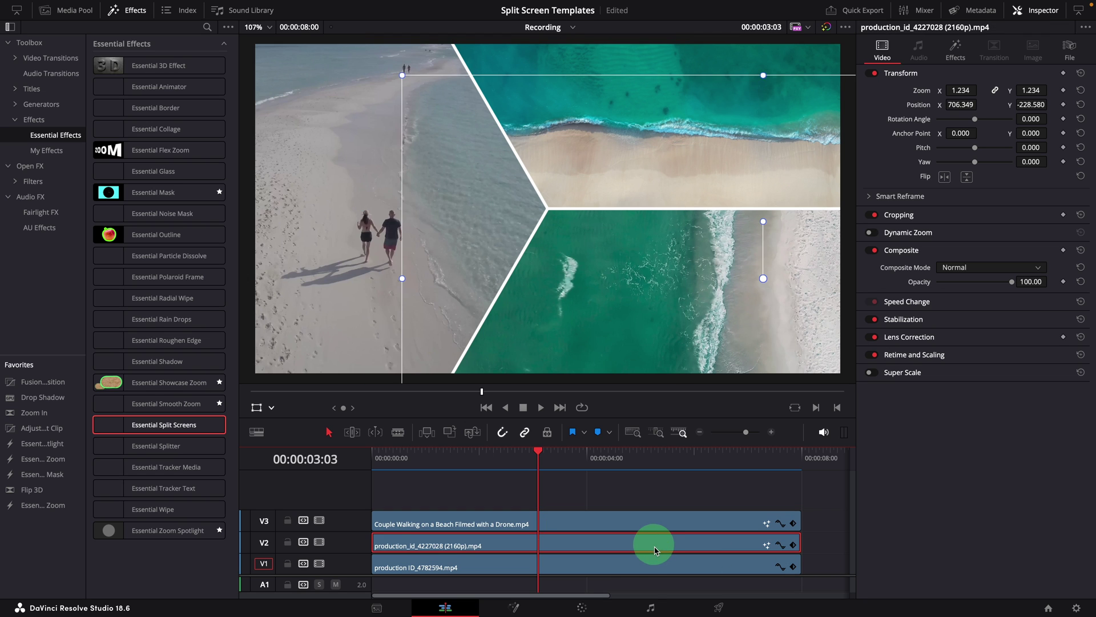
{"action": "left_click", "coordinate": [628, 564]}
{"action": "key", "text": "d"}
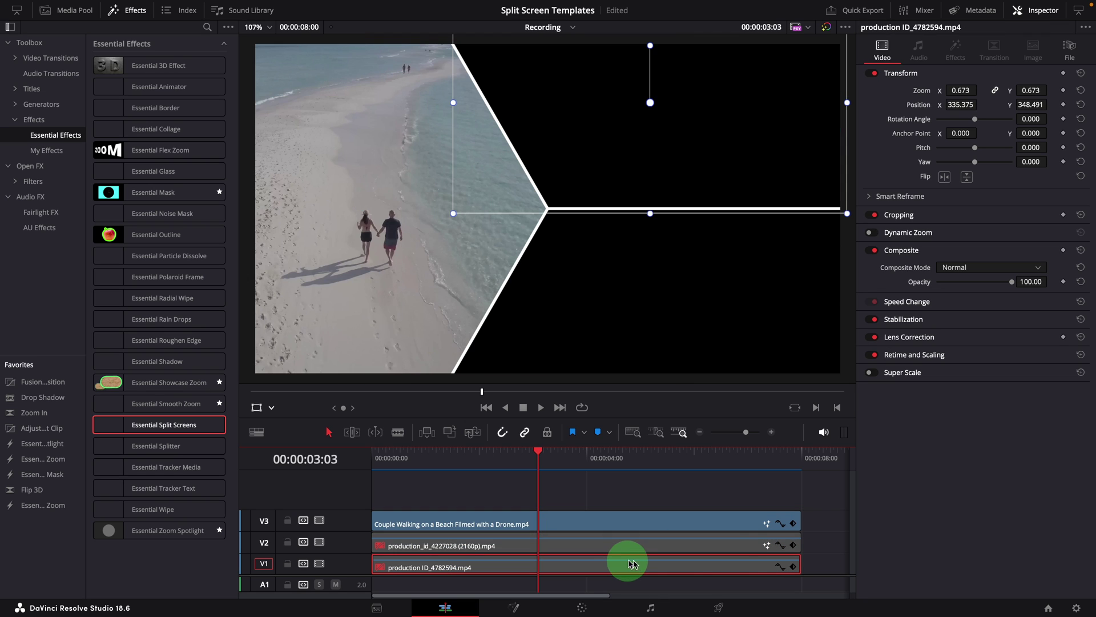
{"action": "left_click", "coordinate": [543, 516]}
{"action": "left_click_drag", "start_coordinate": [452, 478], "coordinate": [477, 506]}
{"action": "scroll", "coordinate": [436, 291], "scroll_direction": "up", "scroll_amount": 3}
{"action": "mouse_move", "coordinate": [435, 291]}
{"action": "left_mouse_down"}
{"action": "mouse_move", "coordinate": [394, 286]}
{"action": "mouse_move", "coordinate": [434, 296]}
{"action": "left_mouse_up"}
{"action": "left_click_drag", "start_coordinate": [450, 391], "coordinate": [538, 391]}
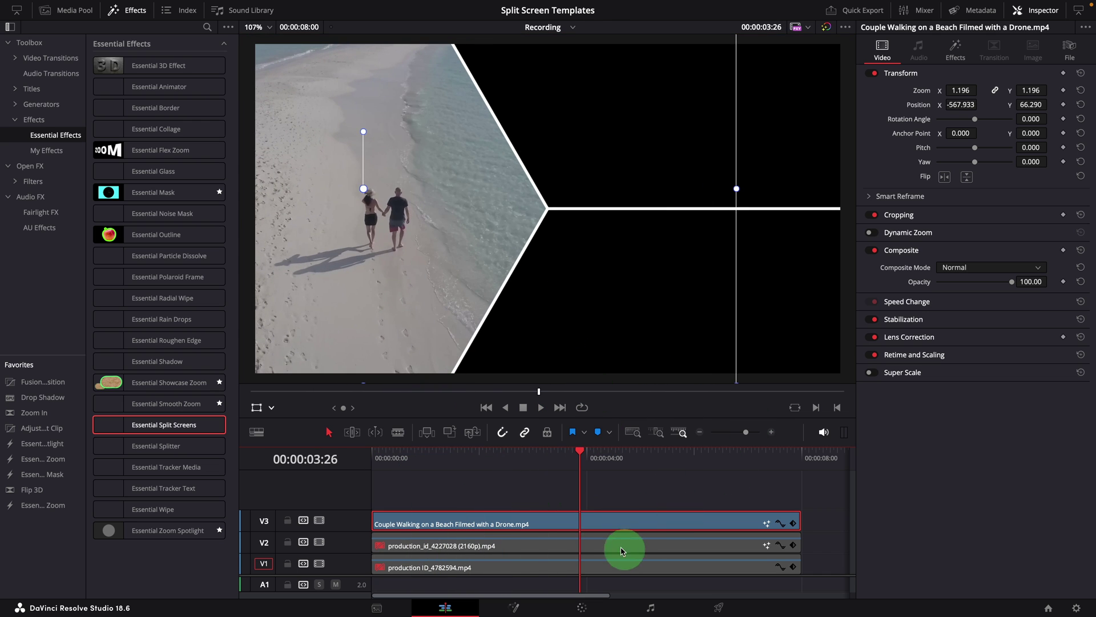
- Disable the V3 clip, enable the V2 clip, and reframe V2 to 1.208 zoom at X 622.037, Y -395.331 with a rotation angle of -27.083
{"action": "key", "text": "d"}
{"action": "left_click", "coordinate": [624, 546]}
{"action": "key", "text": "d"}
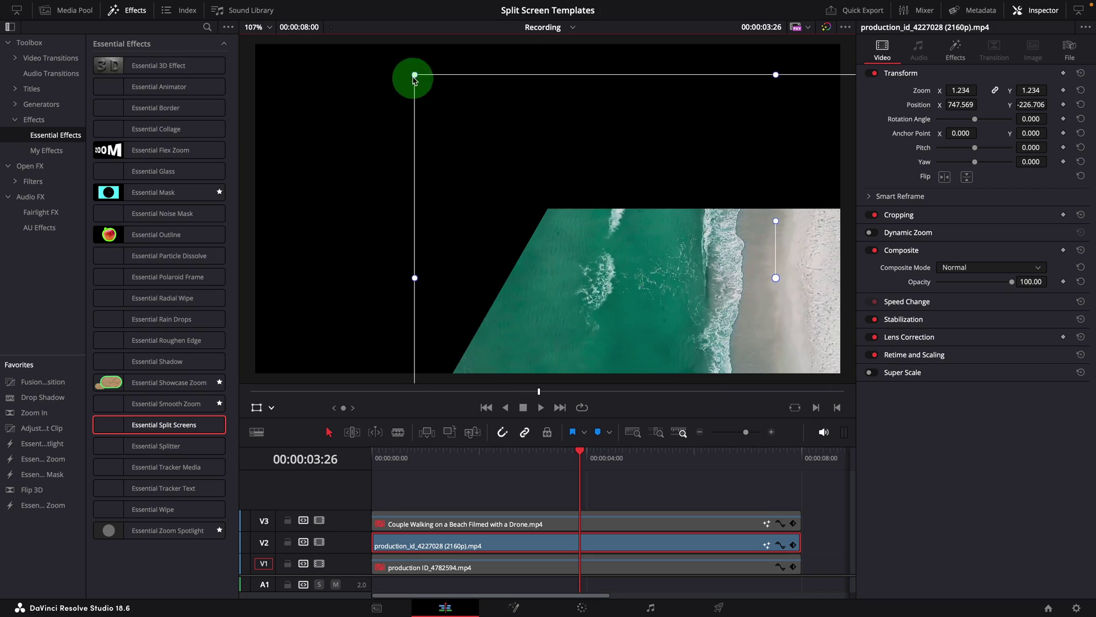
{"action": "left_click_drag", "start_coordinate": [411, 78], "coordinate": [427, 110]}
{"action": "left_click_drag", "start_coordinate": [711, 240], "coordinate": [753, 277]}
{"action": "left_click_drag", "start_coordinate": [342, 322], "coordinate": [332, 333]}
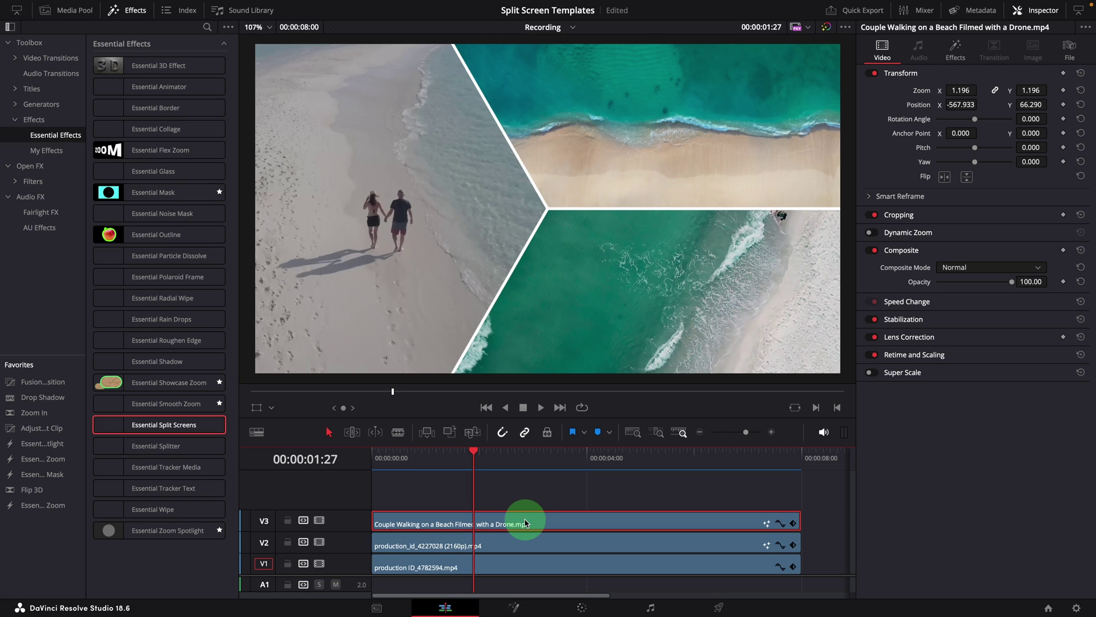
{"action": "left_click", "coordinate": [605, 548]}
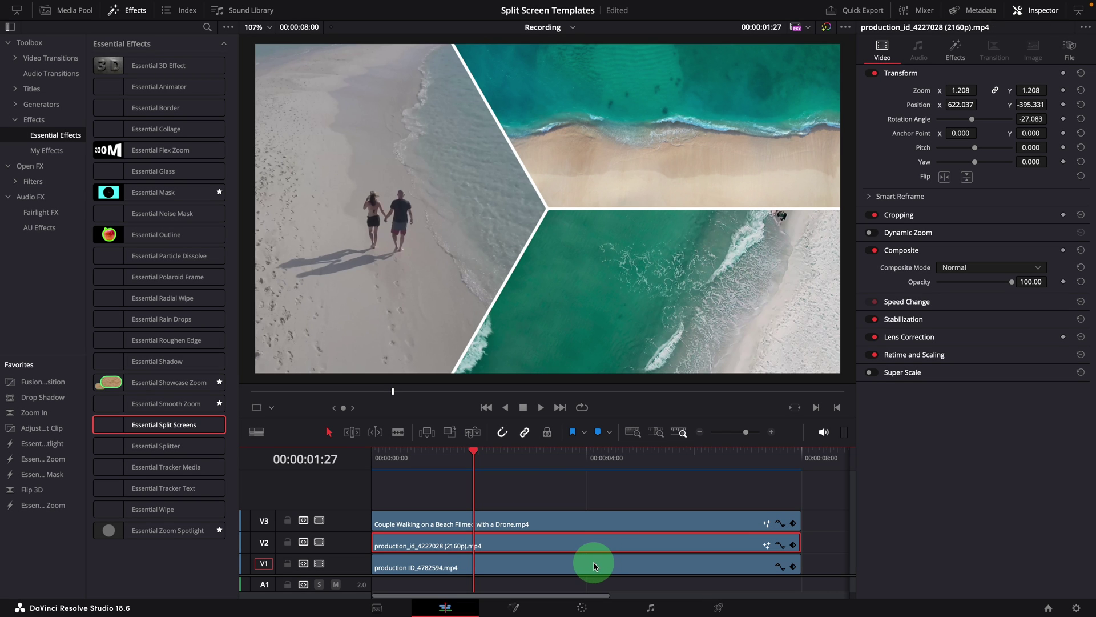
{"action": "left_click", "coordinate": [594, 566]}
{"action": "left_click", "coordinate": [558, 523]}
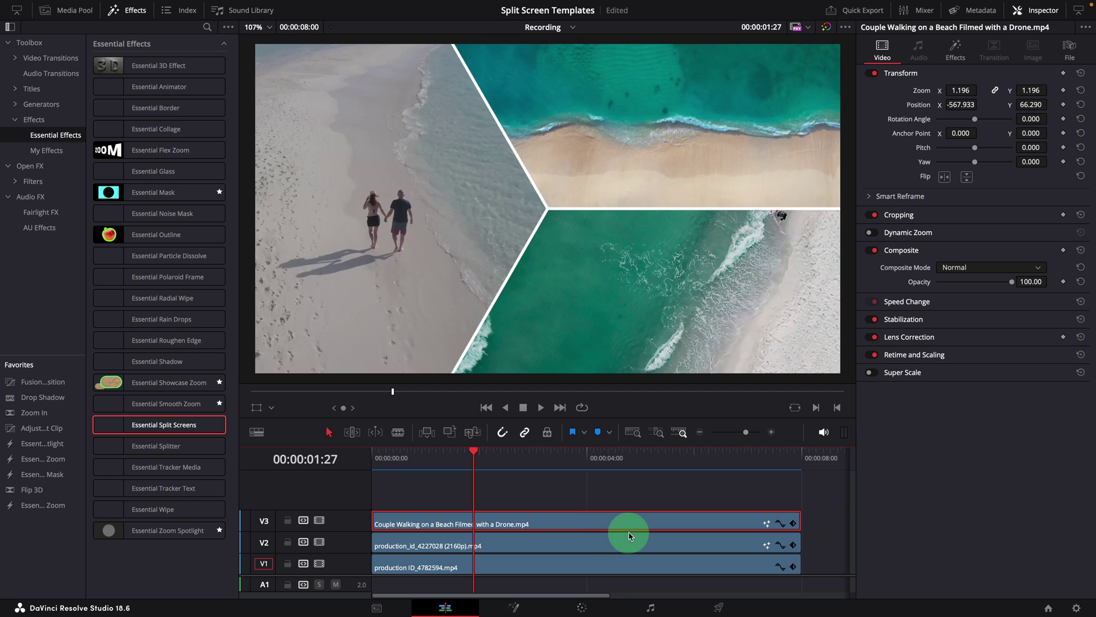
- Open the video transitions collection and look through the Iris transitions for one suited to the split-screen clips
{"action": "left_click", "coordinate": [63, 59]}
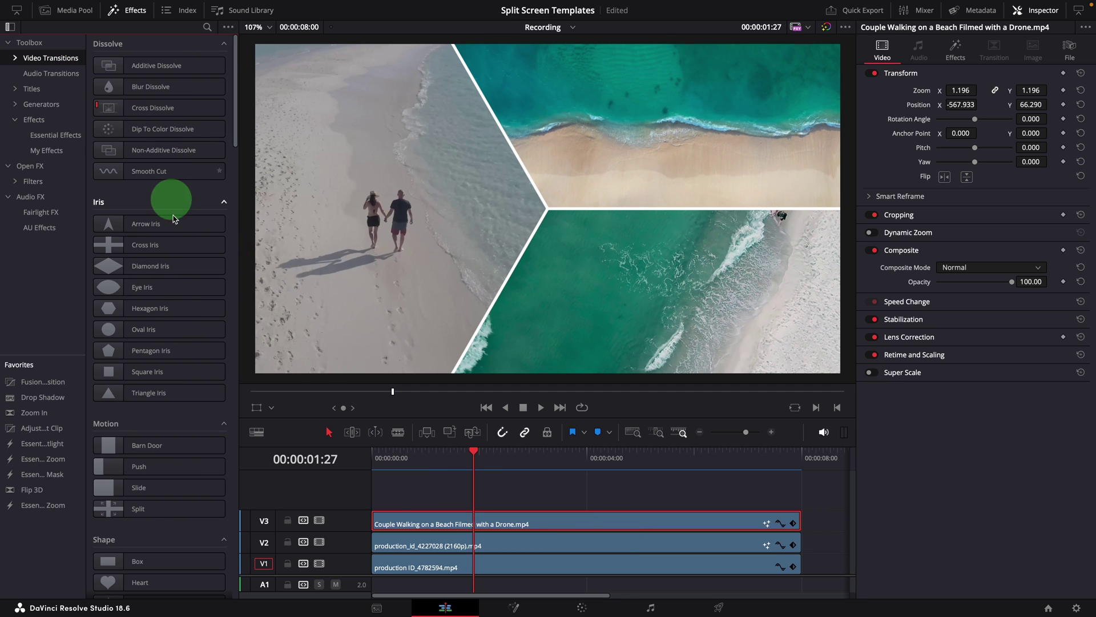
{"action": "left_click", "coordinate": [175, 350]}
{"action": "left_click", "coordinate": [180, 266]}
{"action": "left_click", "coordinate": [176, 329]}
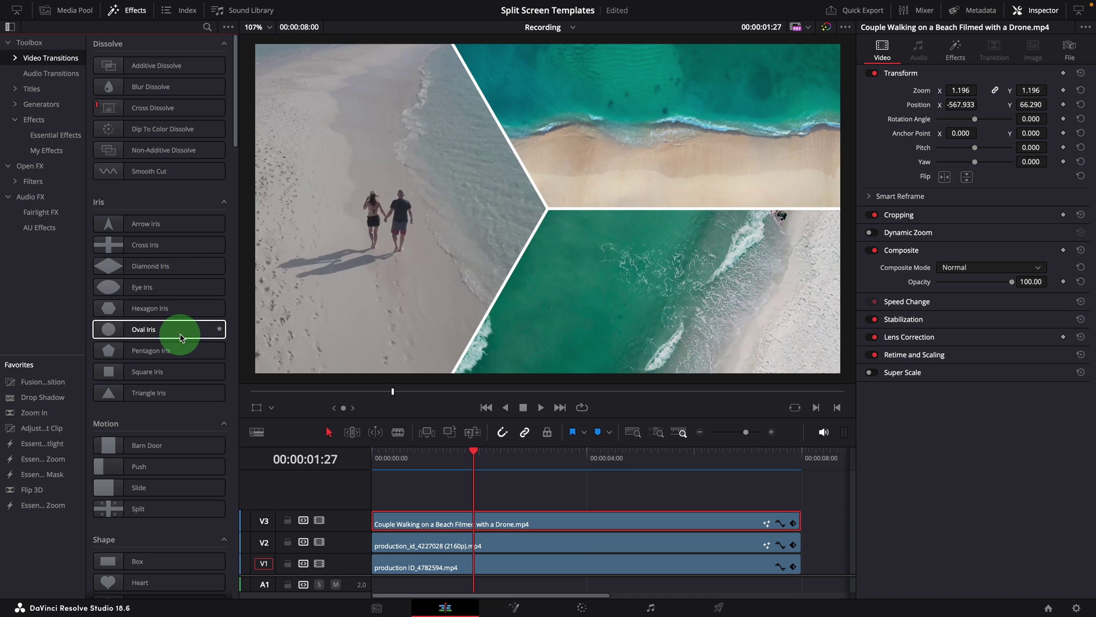
{"action": "left_click", "coordinate": [180, 286]}
{"action": "left_click", "coordinate": [179, 246]}
{"action": "left_click", "coordinate": [180, 229]}
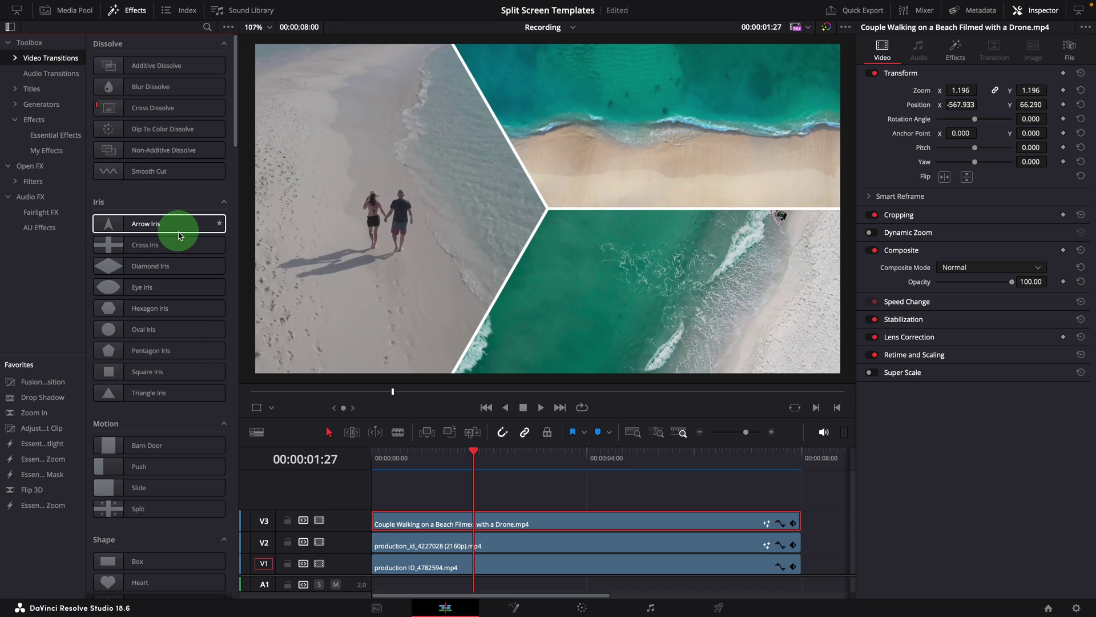
{"action": "left_click", "coordinate": [178, 285]}
{"action": "left_click", "coordinate": [181, 307]}
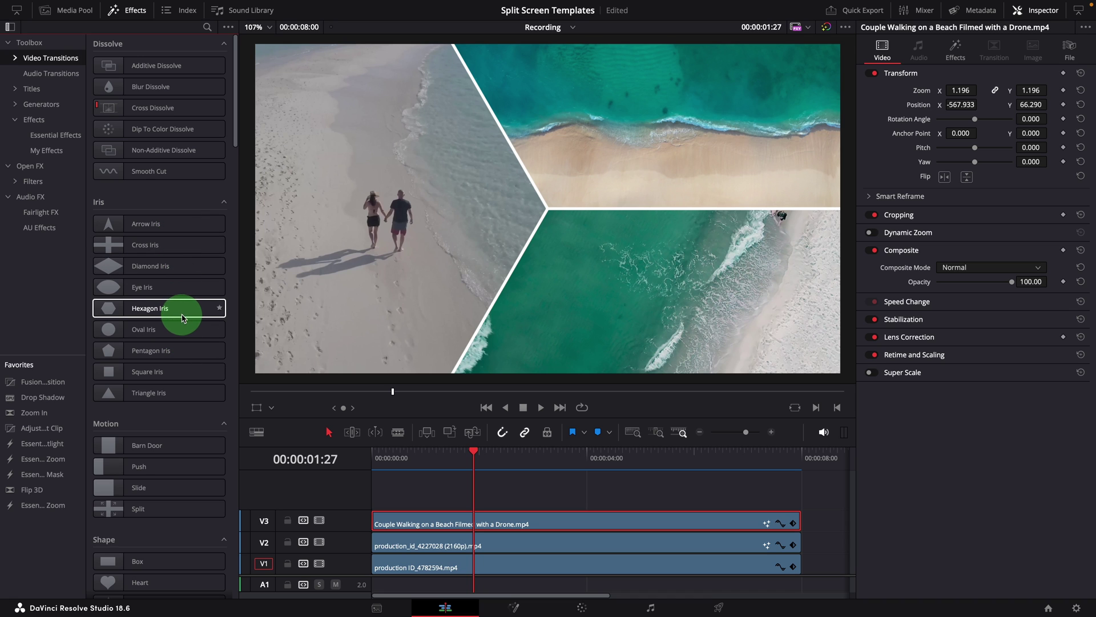
{"action": "left_click_drag", "start_coordinate": [182, 317], "coordinate": [330, 287]}
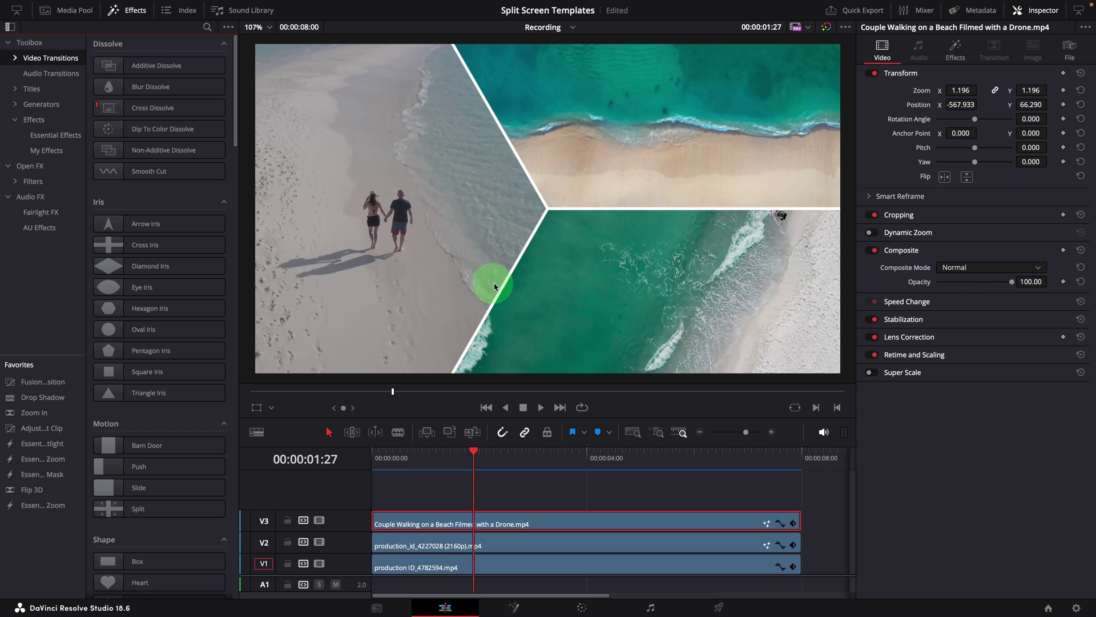
{"action": "left_click_drag", "start_coordinate": [461, 296], "coordinate": [526, 173]}
{"action": "left_click_drag", "start_coordinate": [452, 217], "coordinate": [557, 184]}
{"action": "left_click_drag", "start_coordinate": [494, 223], "coordinate": [602, 526]}
- Disable the V2 and V1 clips in the timeline, leaving only the V3 clip active
{"action": "left_click", "coordinate": [541, 547]}
{"action": "key", "text": "d"}
{"action": "left_click", "coordinate": [542, 562]}
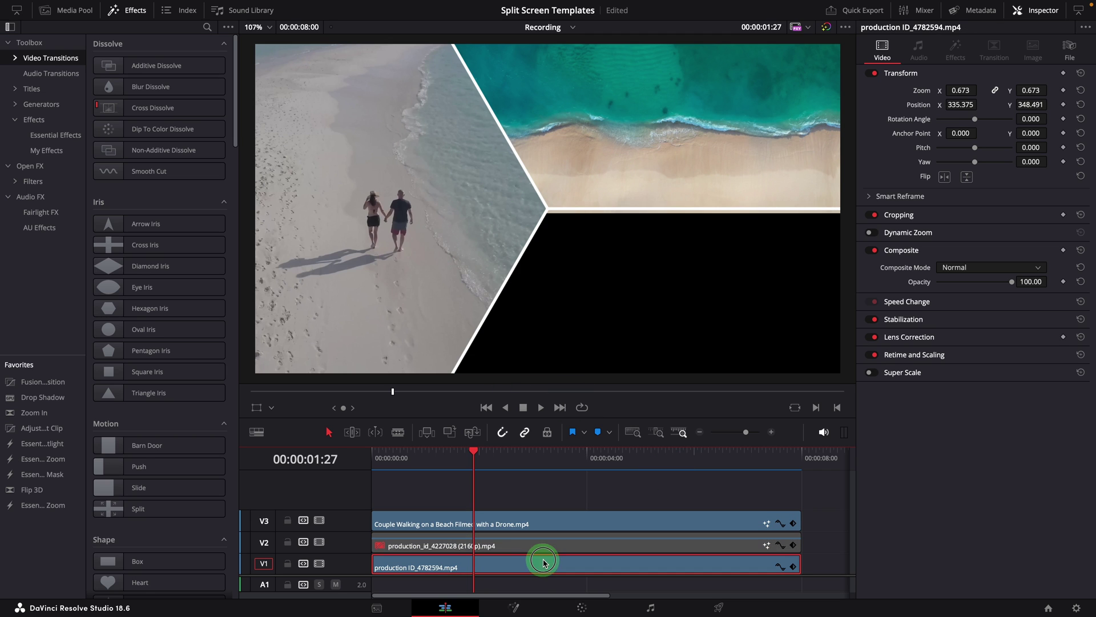
{"action": "key", "text": "d"}
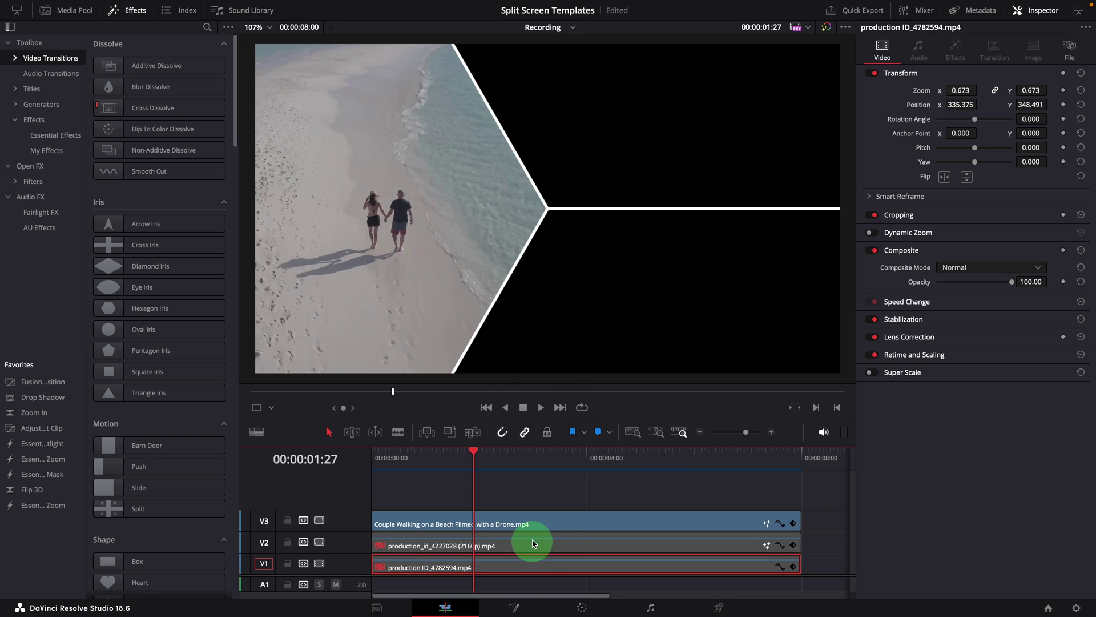
- Add a Push transition to the start of the V3 clip and play it back from the beginning of the timeline
{"action": "left_click", "coordinate": [486, 522]}
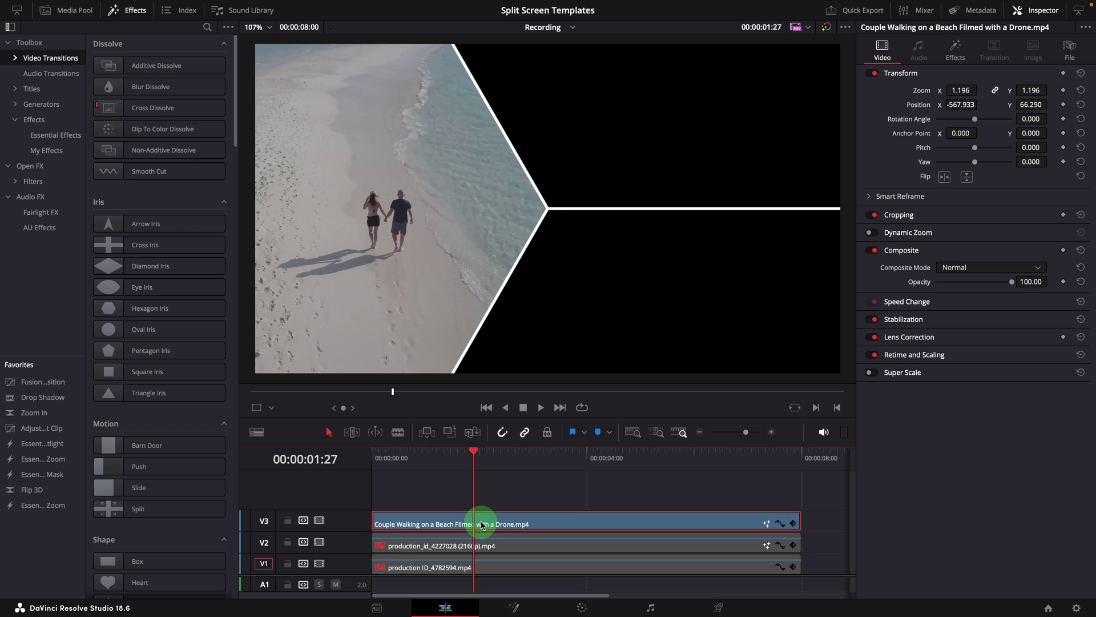
{"action": "left_click_drag", "start_coordinate": [109, 475], "coordinate": [430, 507]}
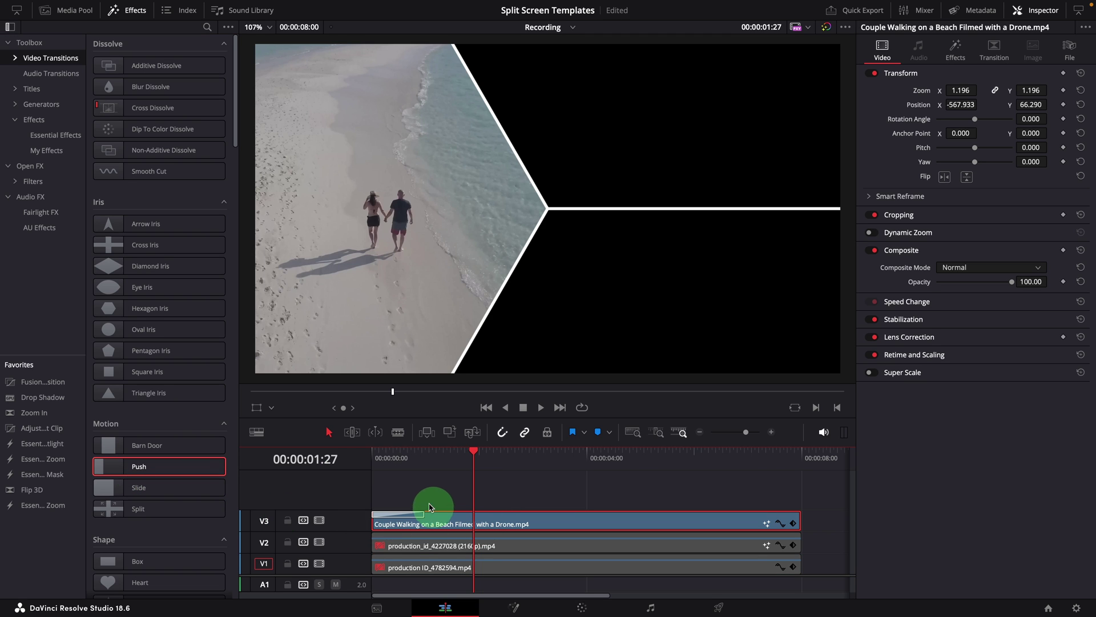
{"action": "key", "text": "Home"}
{"action": "key", "text": "space"}
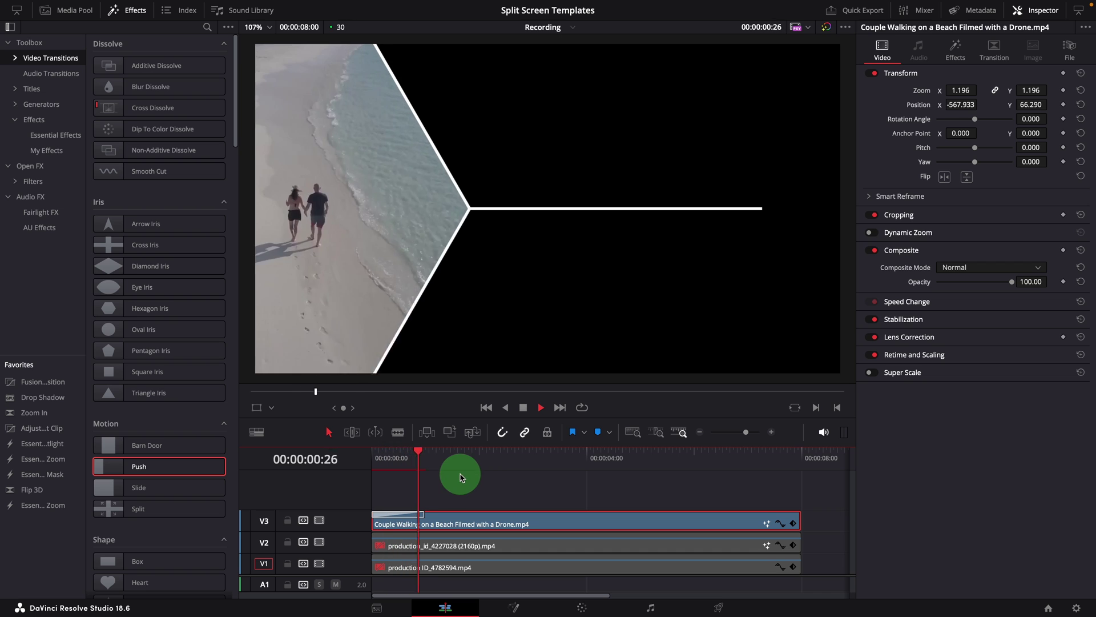
{"action": "left_click", "coordinate": [384, 455]}
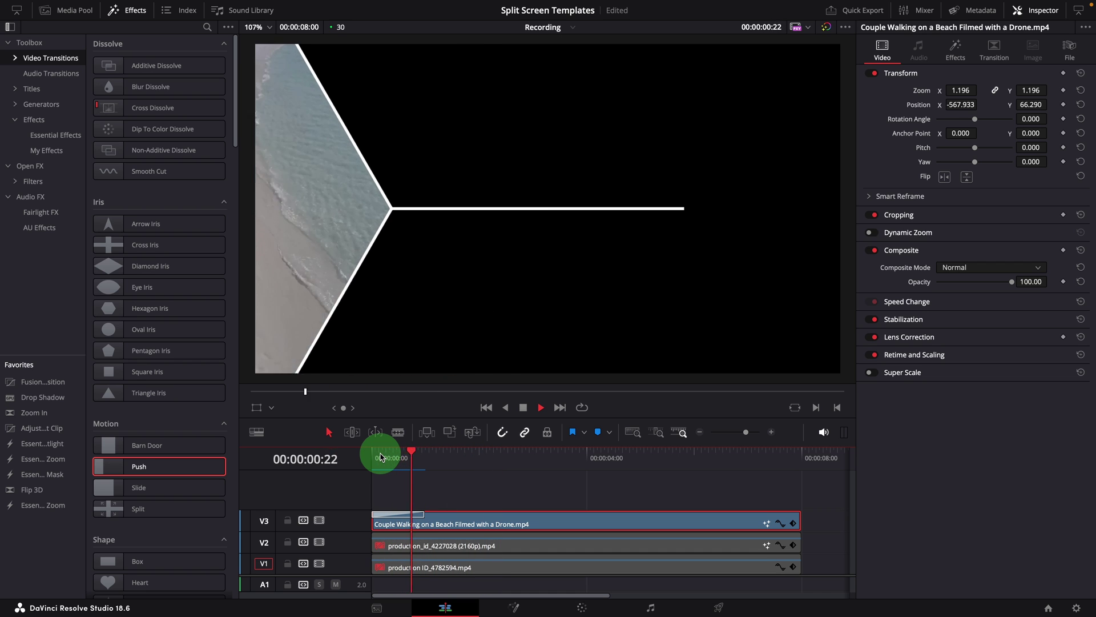
{"action": "key", "text": "space"}
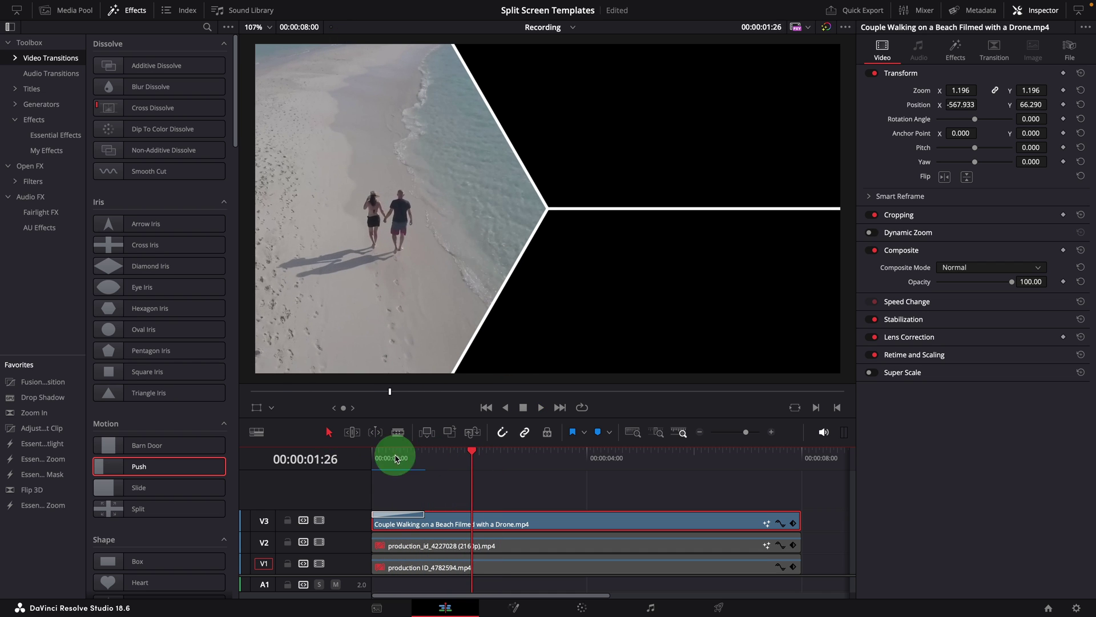
{"action": "left_click_drag", "start_coordinate": [396, 459], "coordinate": [456, 457]}
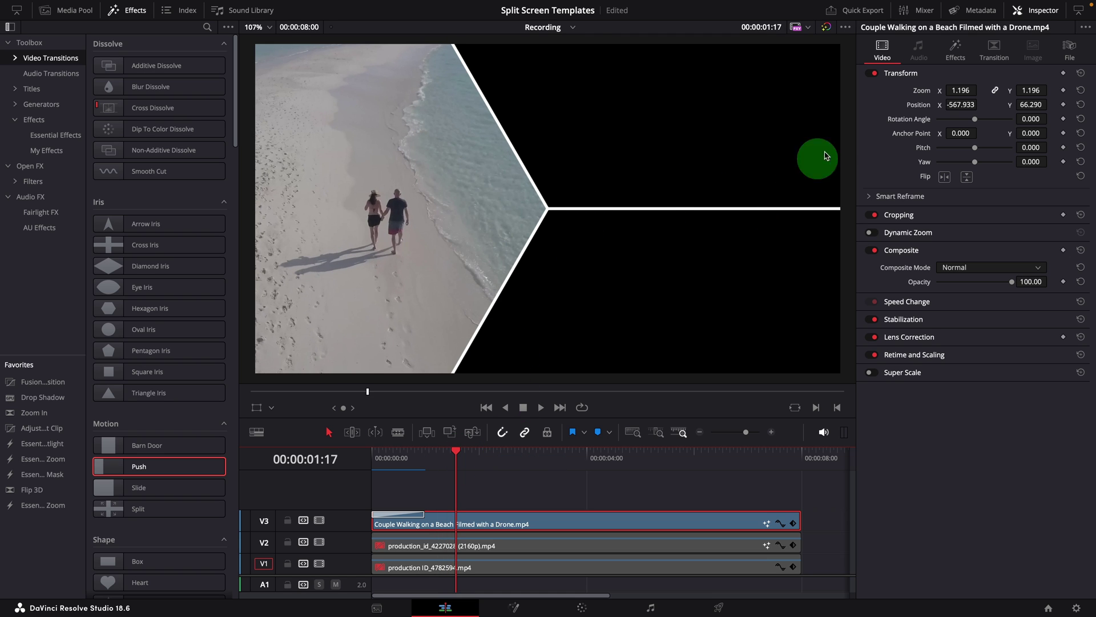
- Limit the V3 clip's Essential Split Screens border to the current screen only and play the transition again
{"action": "left_click", "coordinate": [956, 49]}
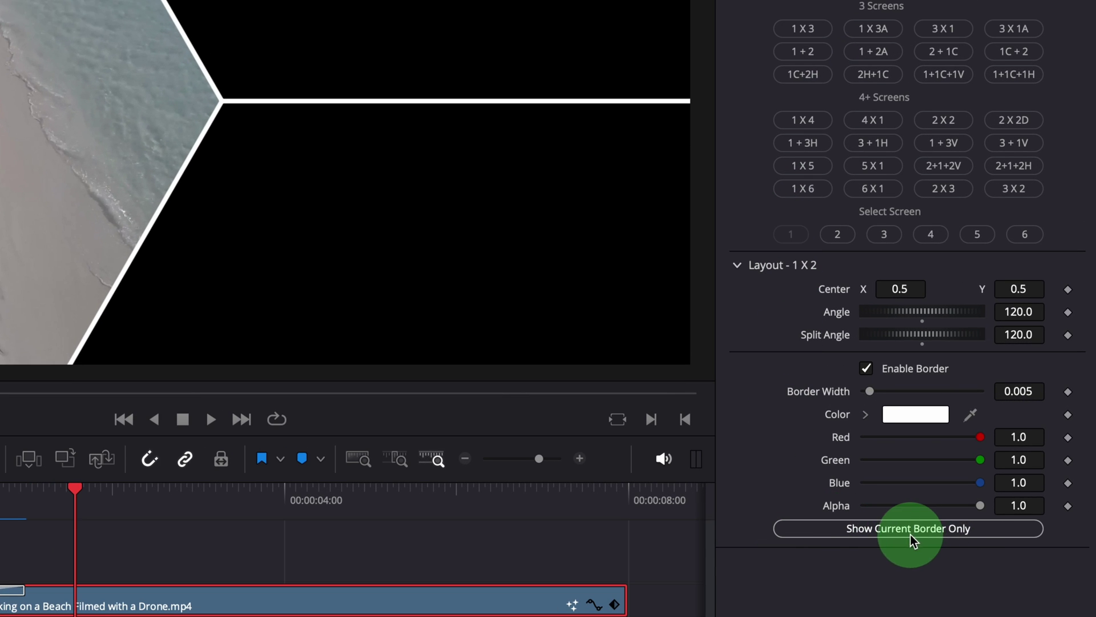
{"action": "left_click", "coordinate": [973, 533]}
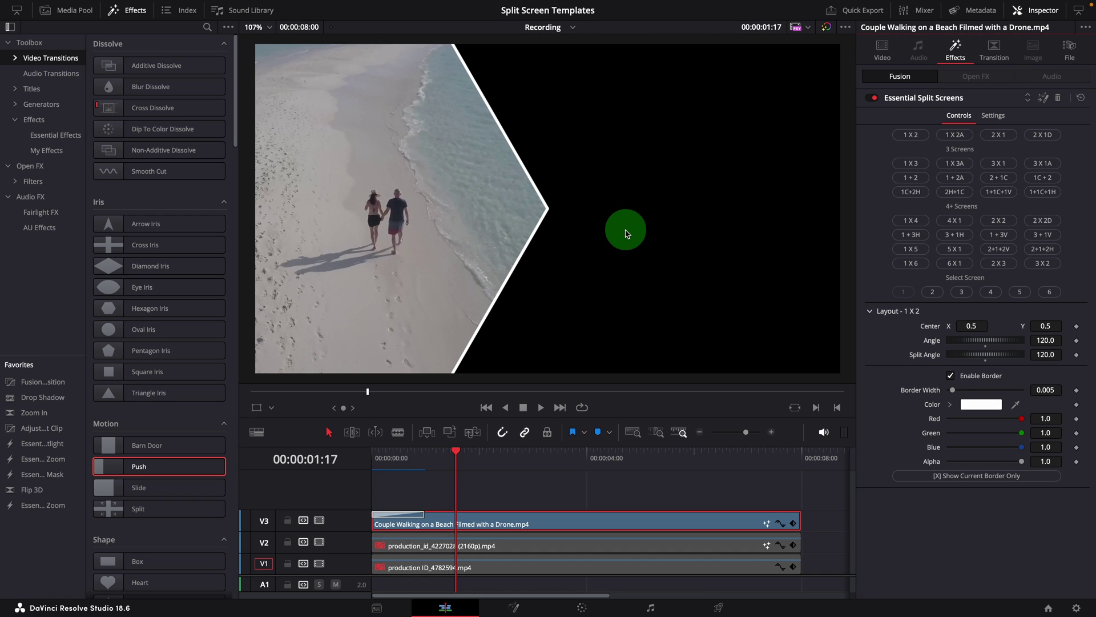
{"action": "left_click", "coordinate": [379, 460]}
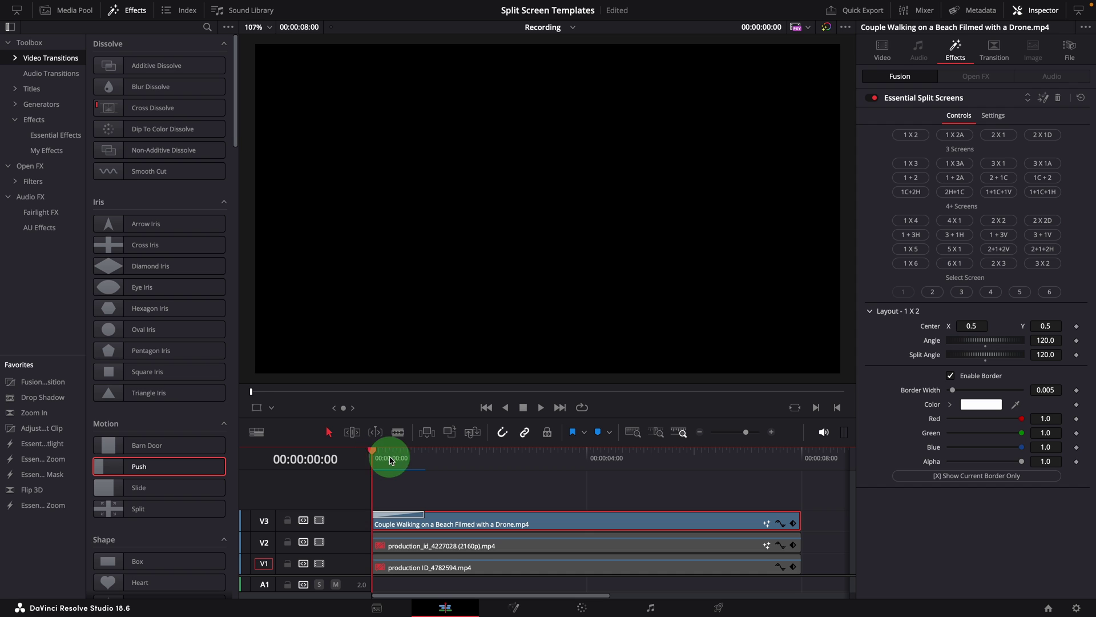
{"action": "key", "text": "space"}
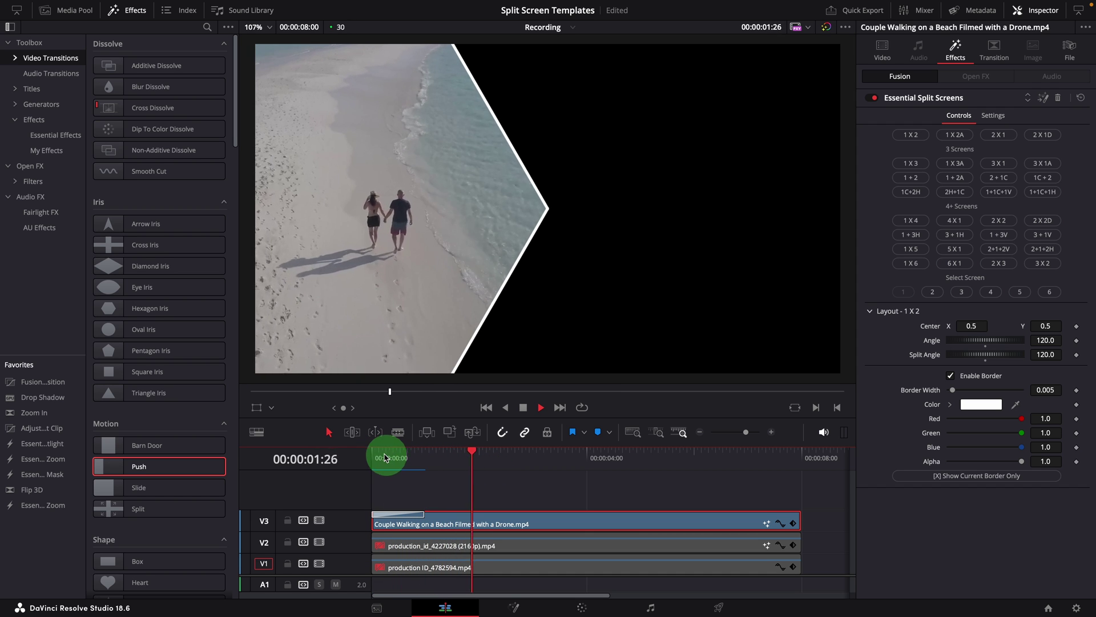
{"action": "left_click", "coordinate": [385, 457]}
{"action": "key", "text": "space"}
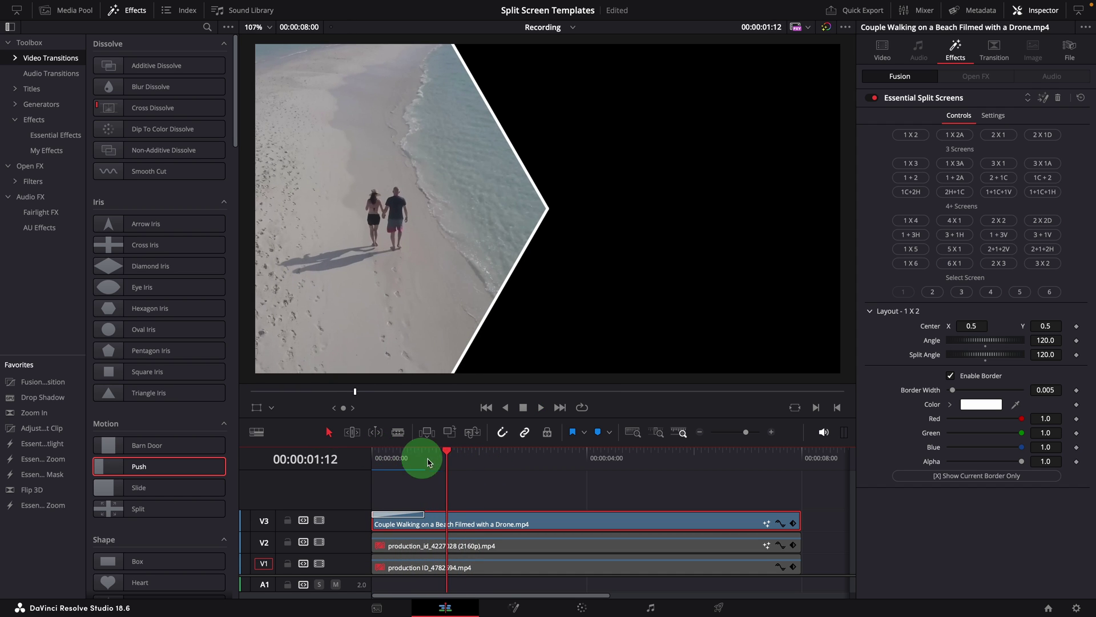
{"action": "left_click_drag", "start_coordinate": [448, 453], "coordinate": [494, 453]}
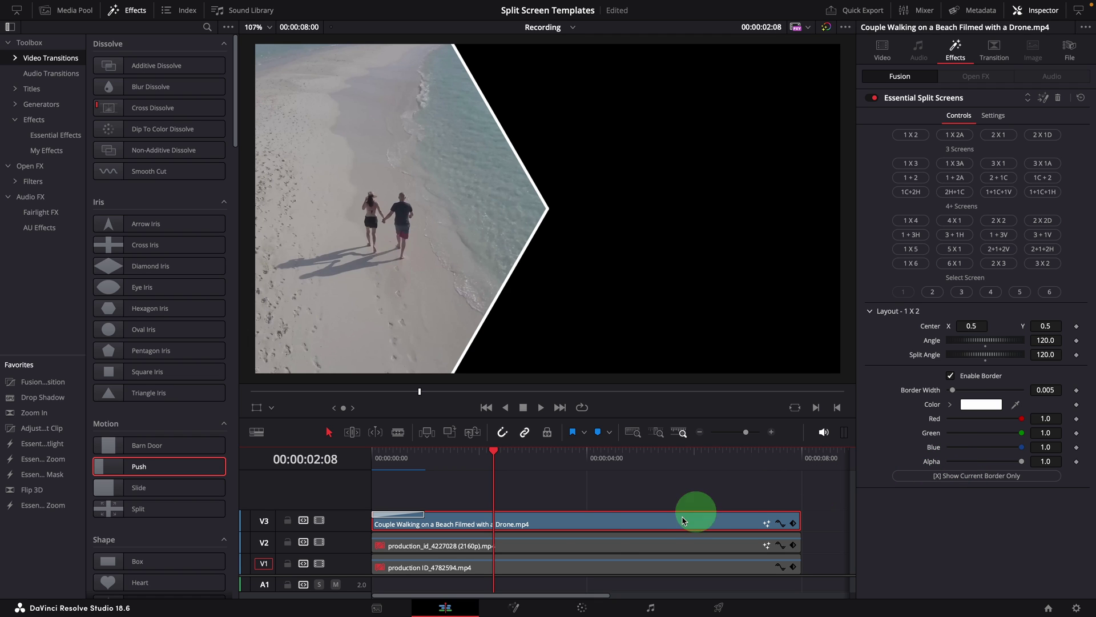
- Set the ease of the V3 clip's Push transition to Out and play the timeline from the start to check the motion
{"action": "left_click_drag", "start_coordinate": [494, 455], "coordinate": [403, 460]}
{"action": "left_click", "coordinate": [416, 516]}
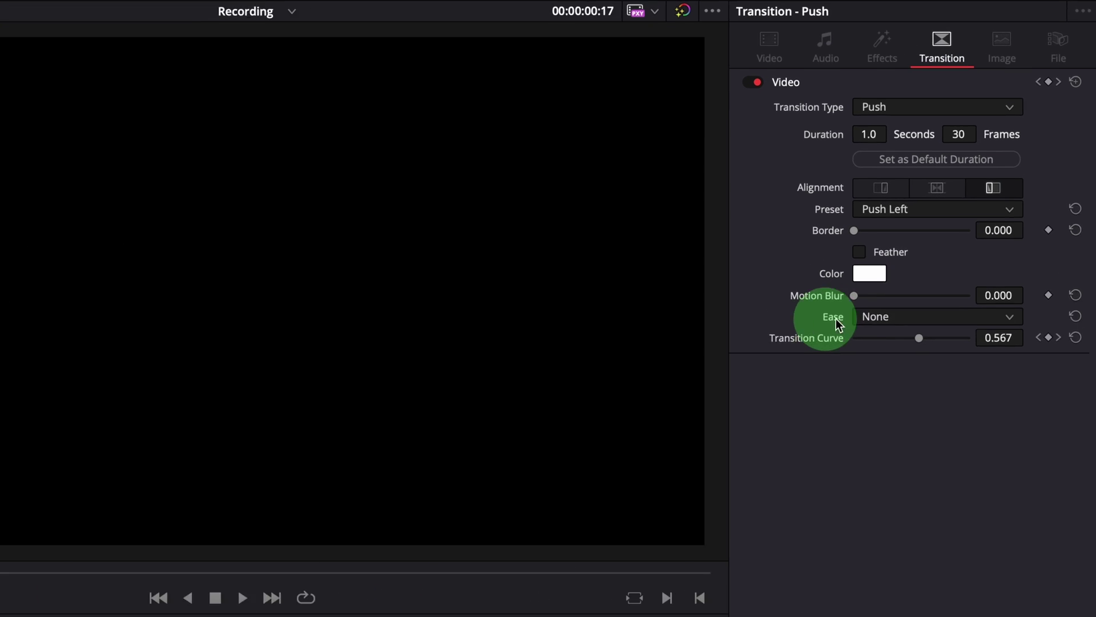
{"action": "left_click", "coordinate": [932, 318]}
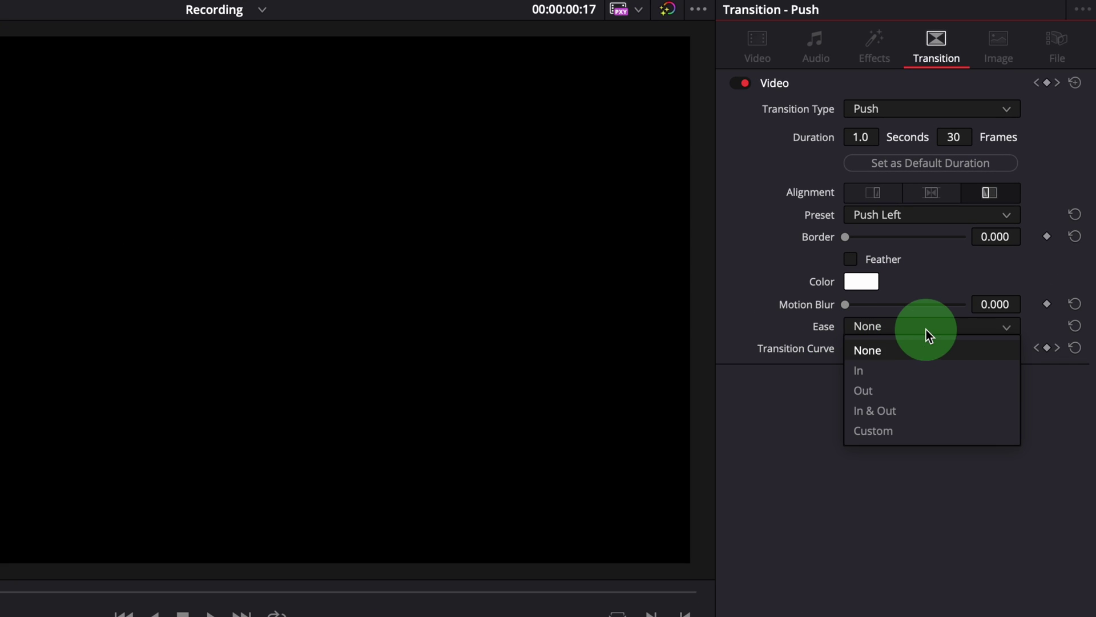
{"action": "left_click", "coordinate": [879, 375]}
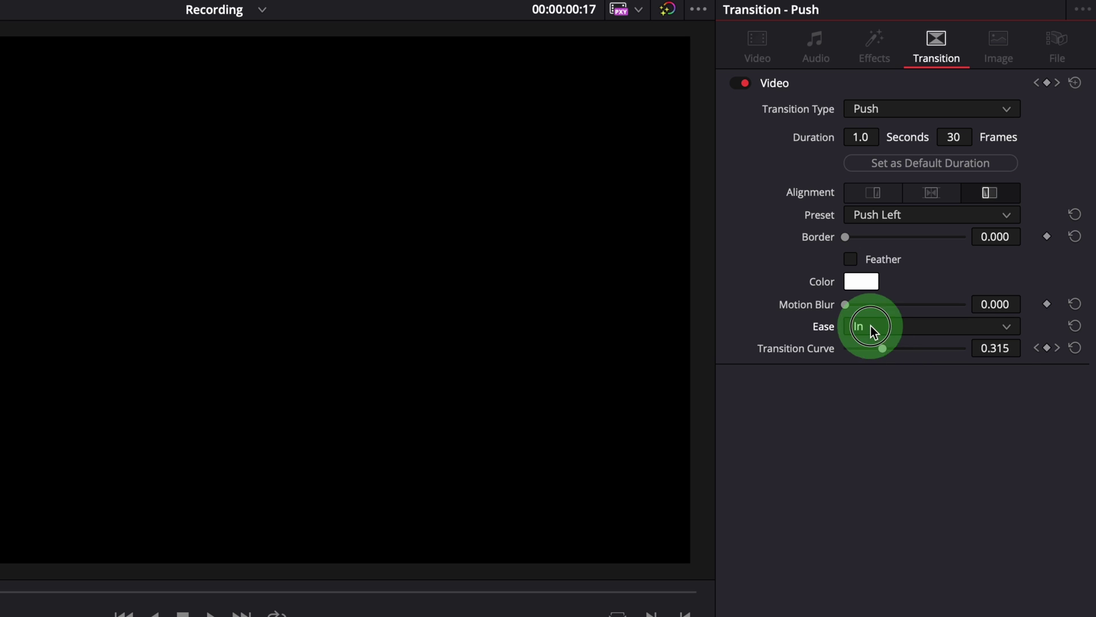
{"action": "left_click", "coordinate": [871, 326]}
{"action": "left_click", "coordinate": [874, 389]}
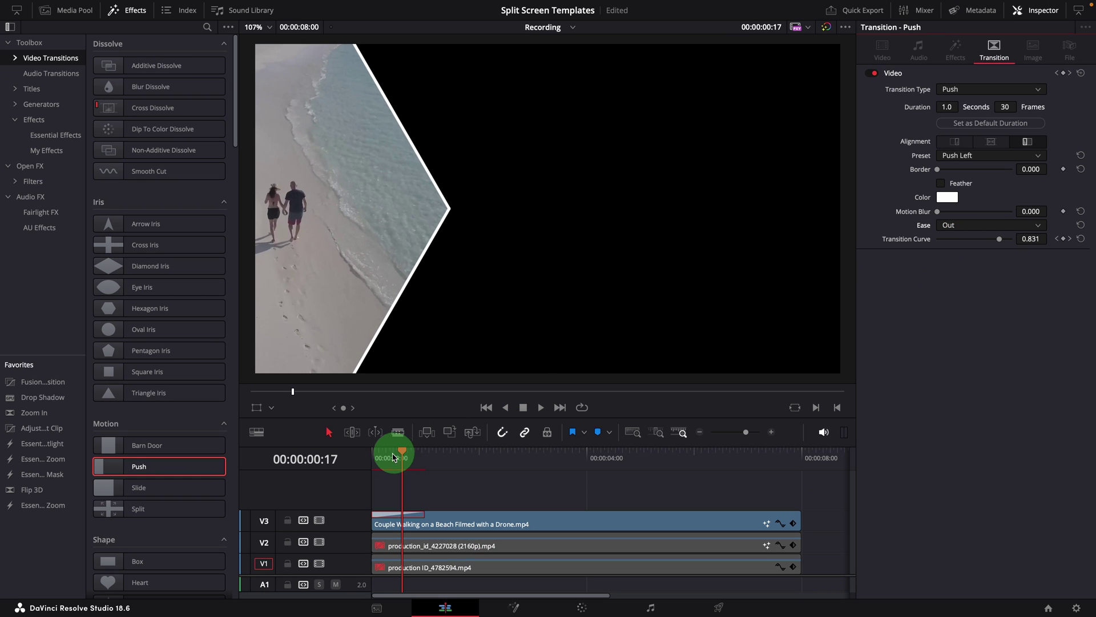
{"action": "mouse_move", "coordinate": [393, 457]}
{"action": "left_mouse_down"}
{"action": "mouse_move", "coordinate": [406, 455]}
{"action": "mouse_move", "coordinate": [373, 457]}
{"action": "left_mouse_up"}
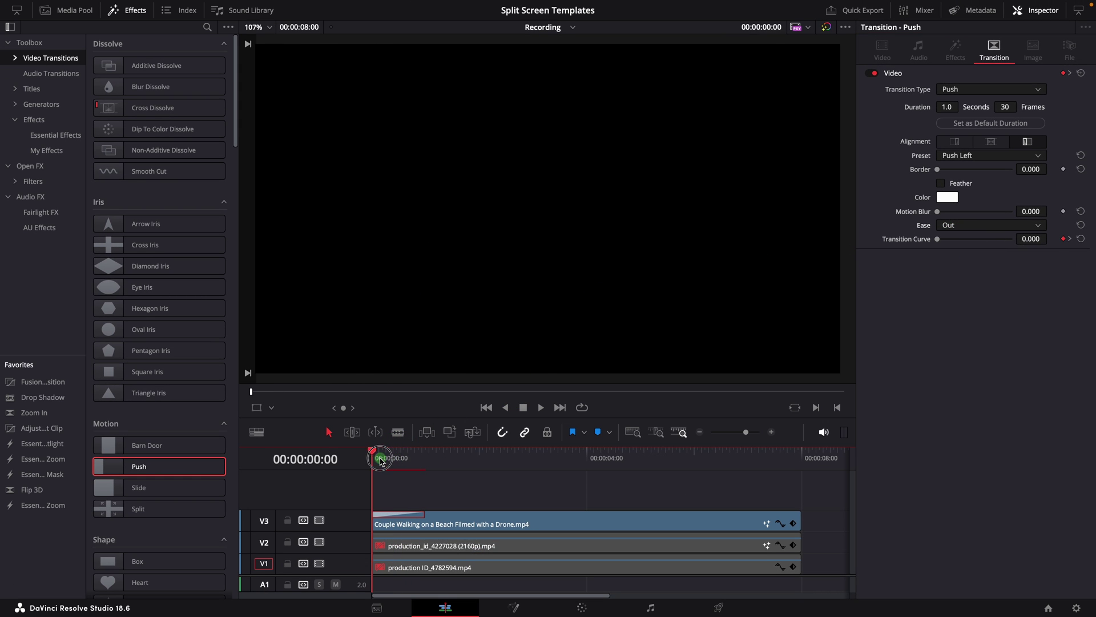
{"action": "key", "text": "space"}
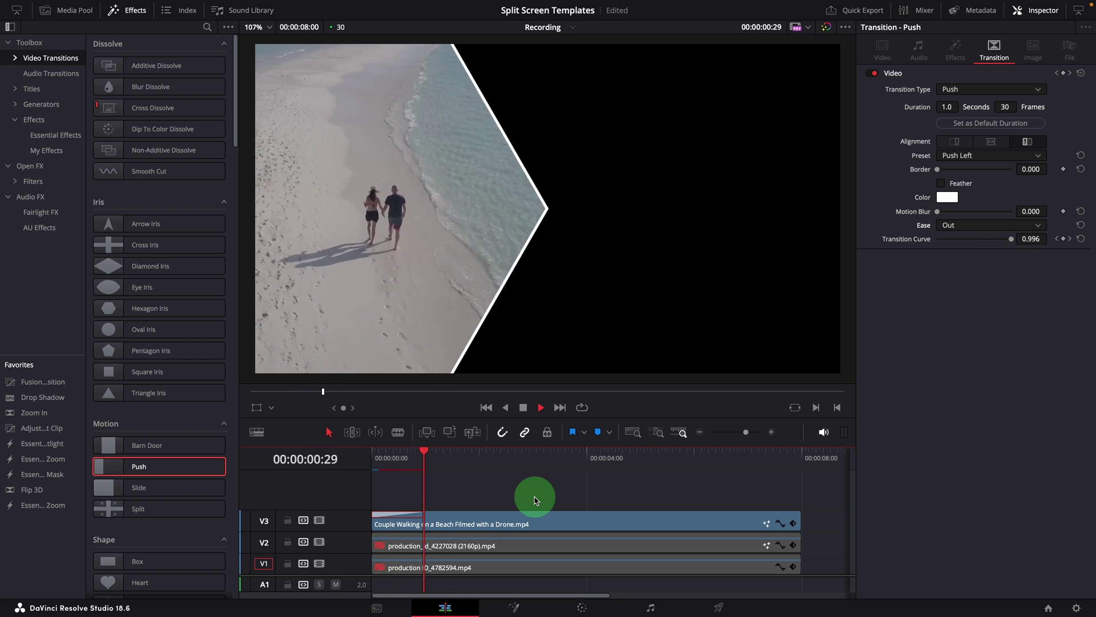
{"action": "left_click", "coordinate": [379, 458]}
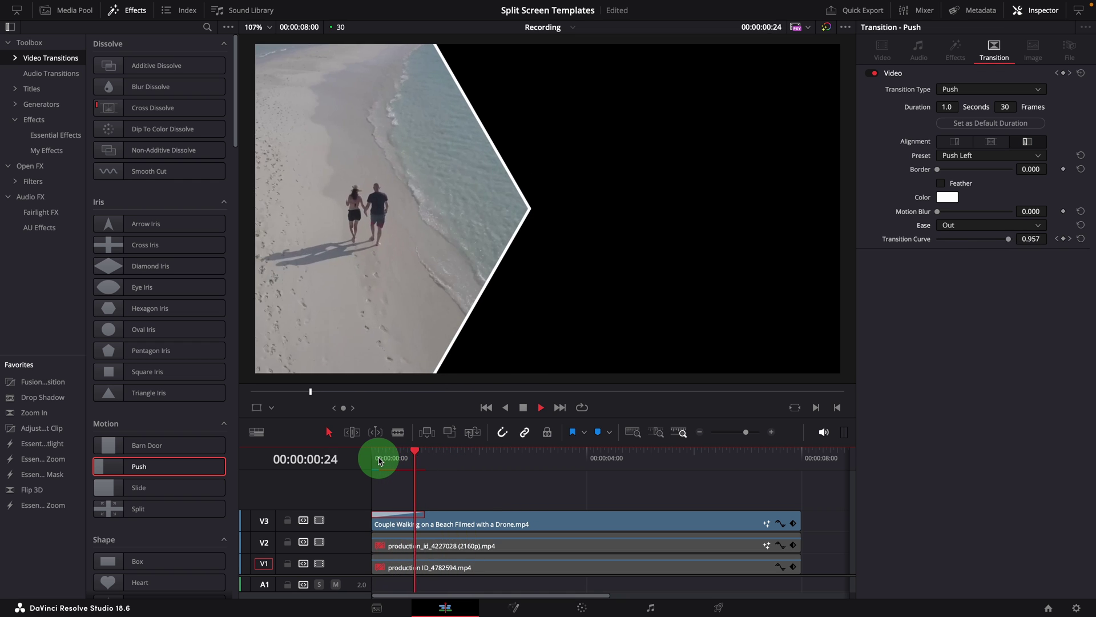
{"action": "left_click", "coordinate": [378, 459]}
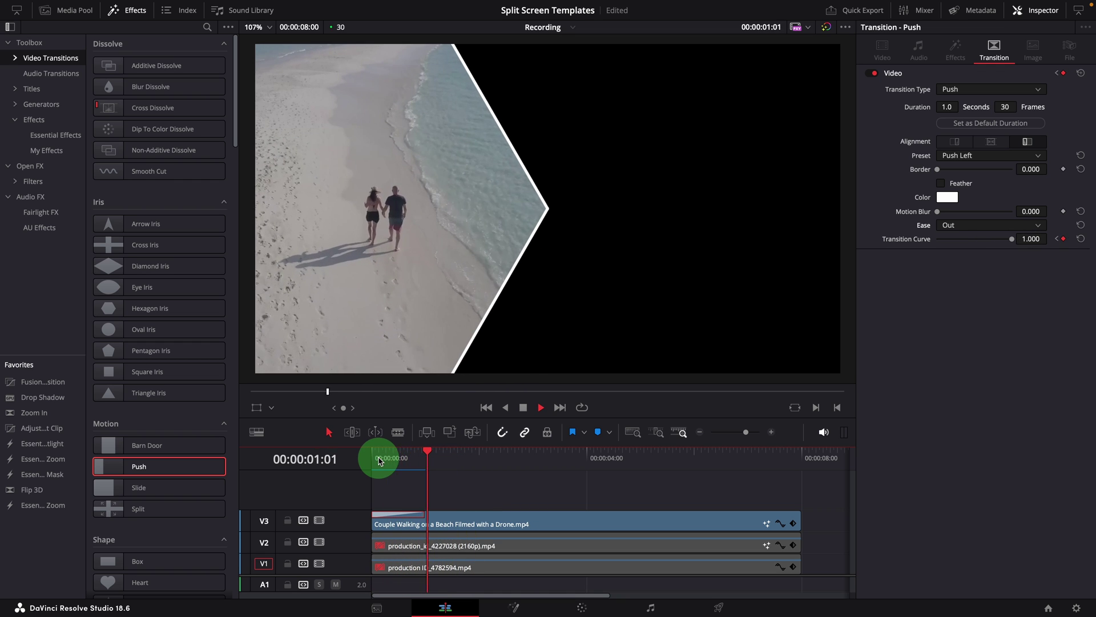
{"action": "key", "text": "space"}
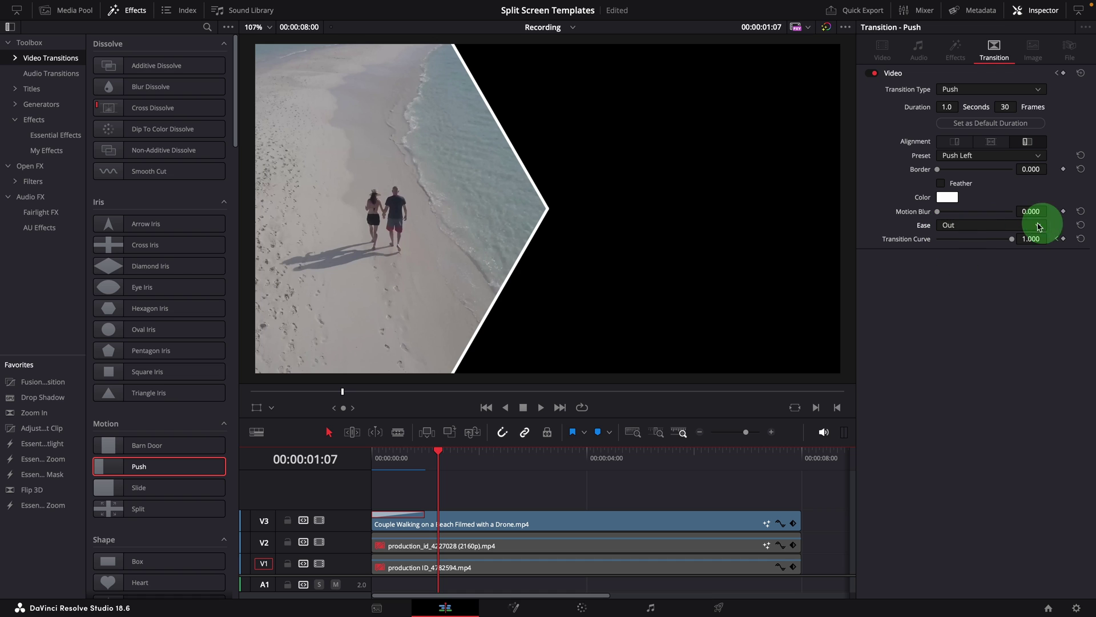
- Try the Custom ease on the Push transition, return it to Out and replay the transition
{"action": "left_click", "coordinate": [998, 229]}
{"action": "left_click", "coordinate": [954, 290]}
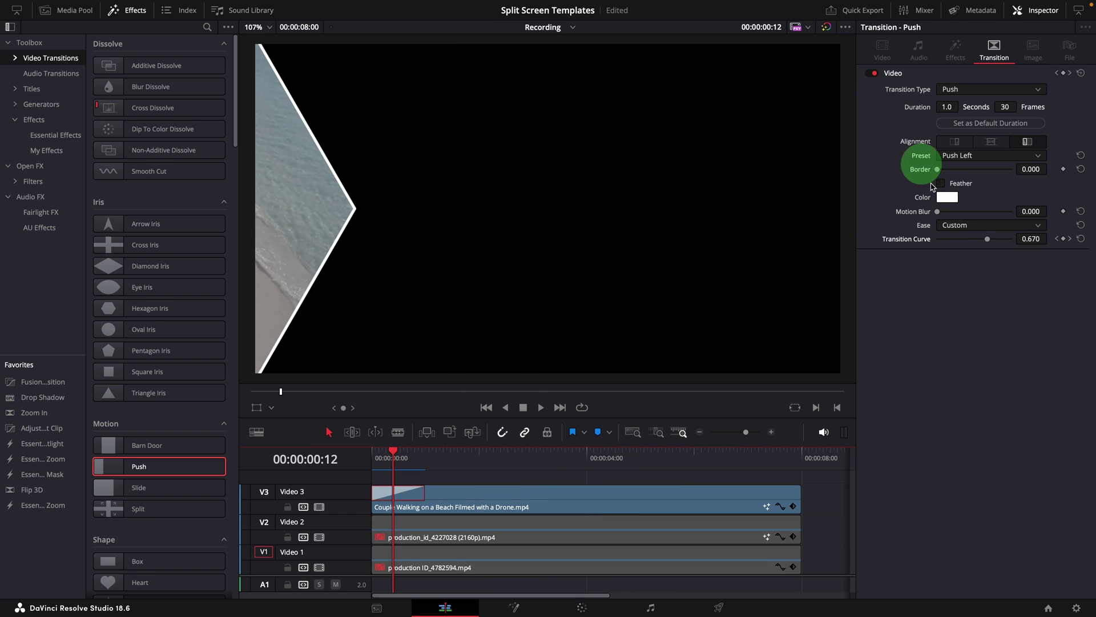
{"action": "left_click", "coordinate": [965, 226]}
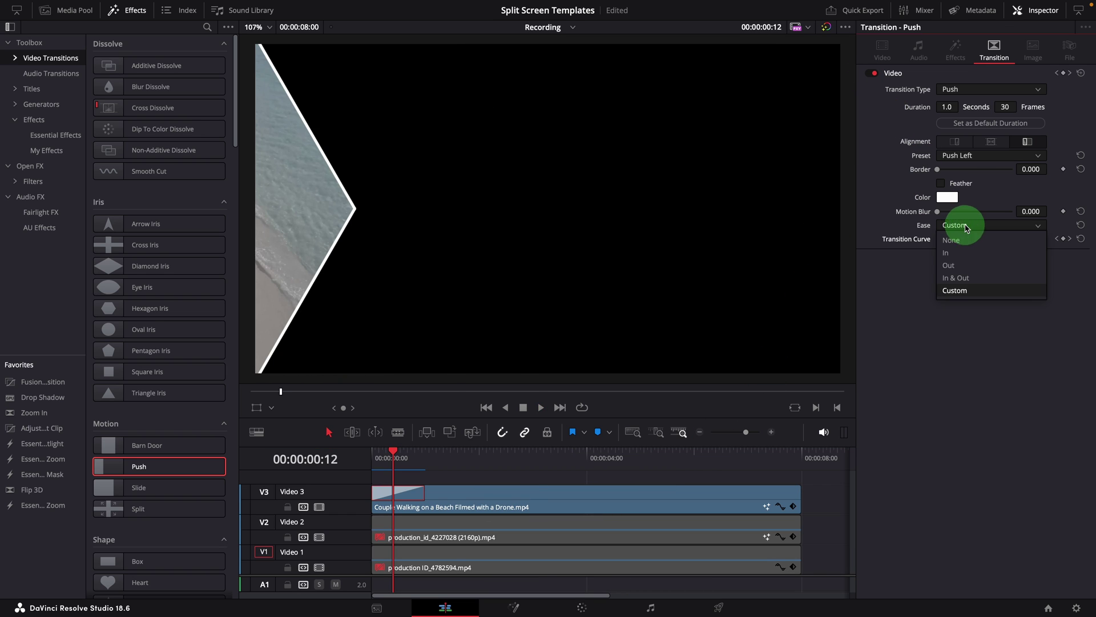
{"action": "left_click", "coordinate": [957, 269]}
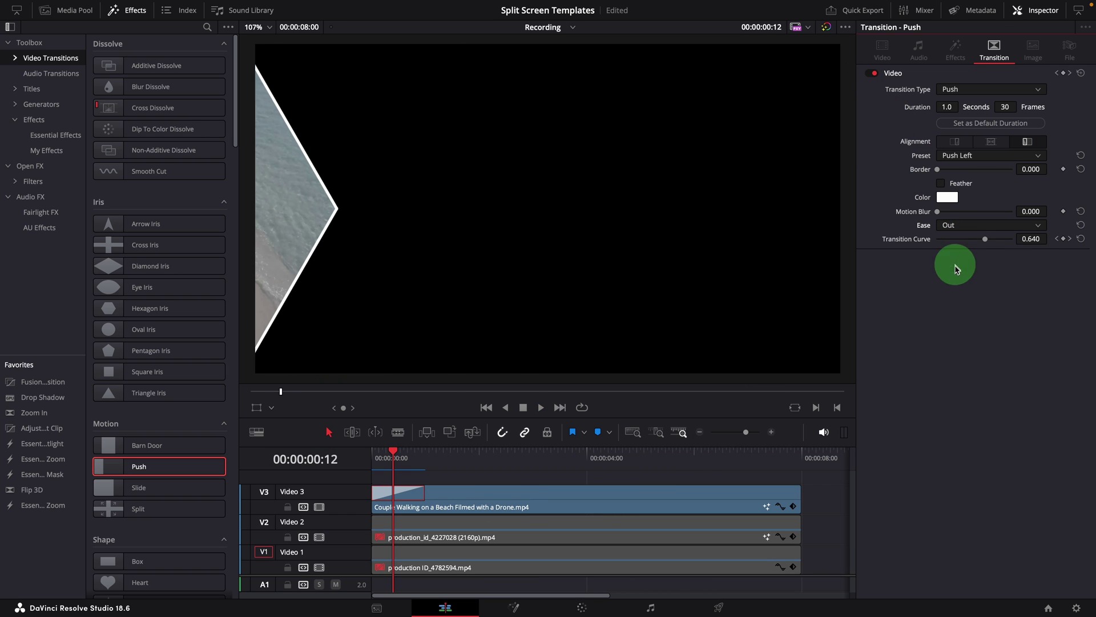
{"action": "left_click", "coordinate": [371, 463]}
{"action": "key", "text": "space"}
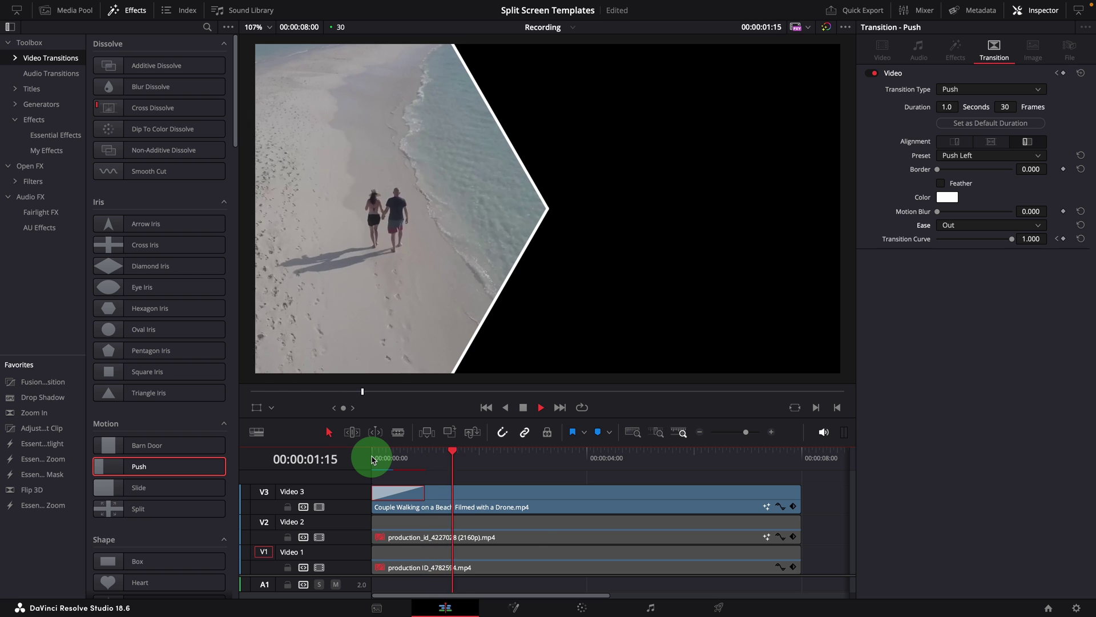
- Enable the V2 clip and shift it 1 second later so it starts where the V3 clip's Push transition ends
{"action": "left_click", "coordinate": [528, 530]}
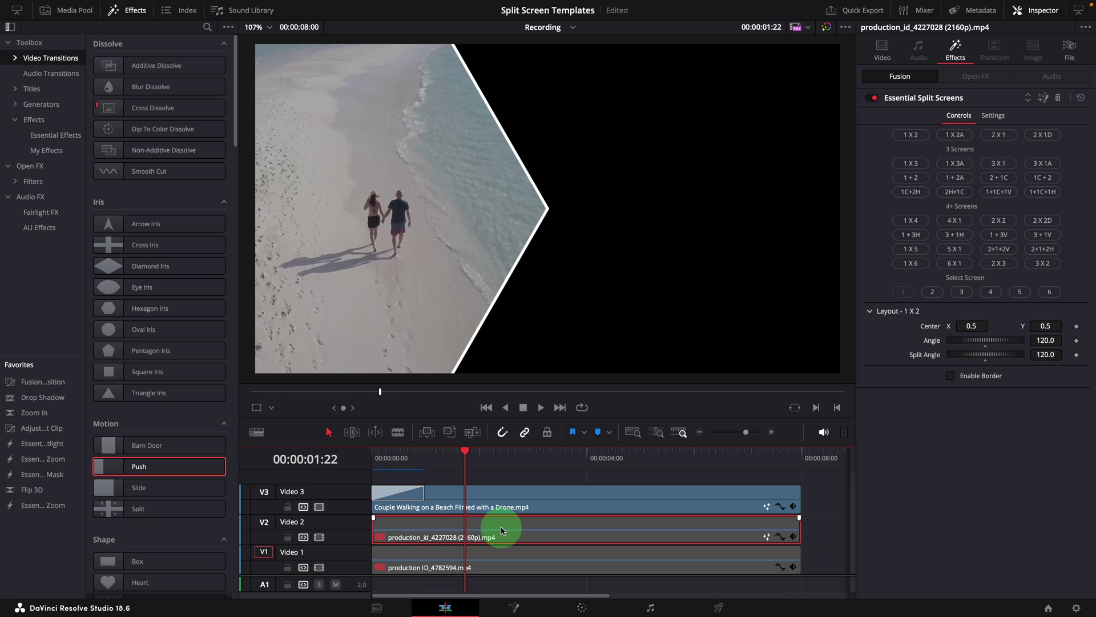
{"action": "key", "text": "d"}
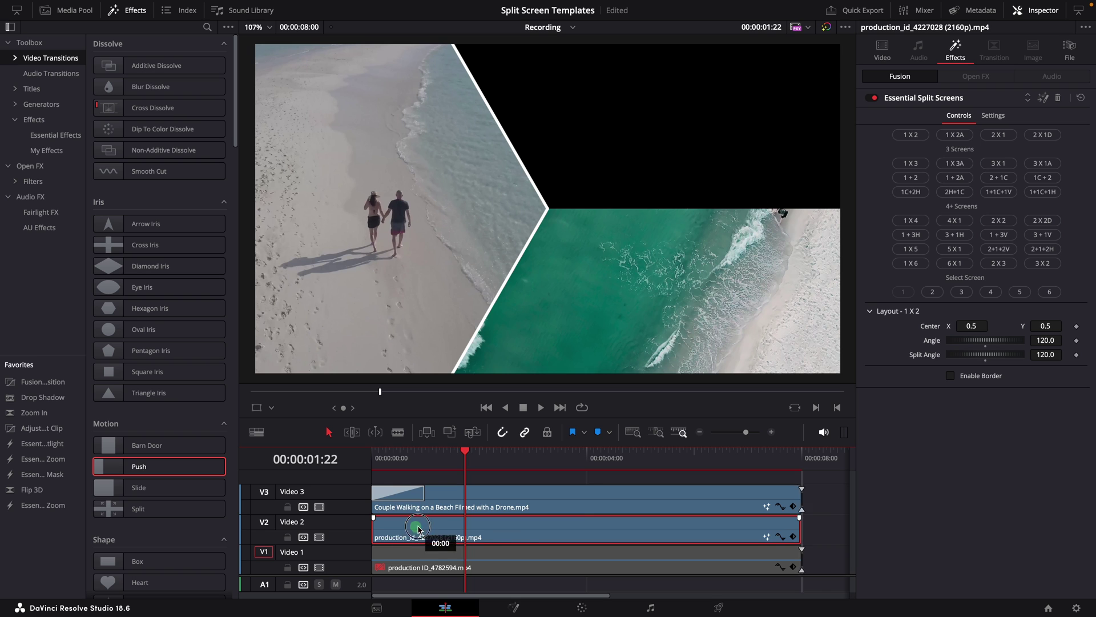
{"action": "left_click_drag", "start_coordinate": [419, 529], "coordinate": [459, 528]}
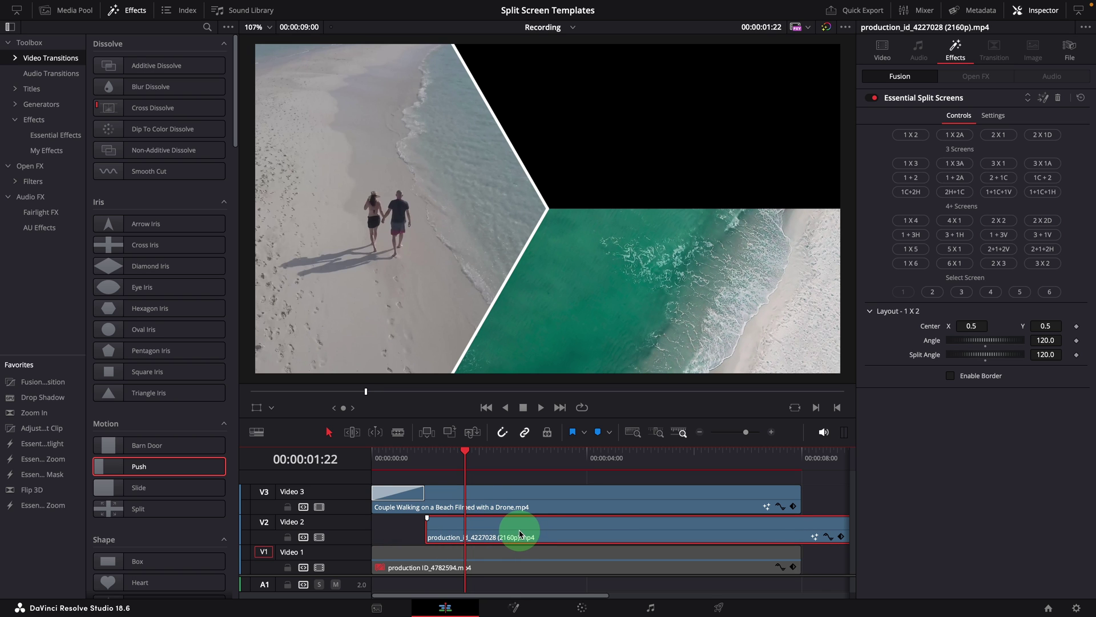
- Copy the V3 clip's Push transition onto the start of the V2 clip and play both transitions back
{"action": "left_click", "coordinate": [401, 496]}
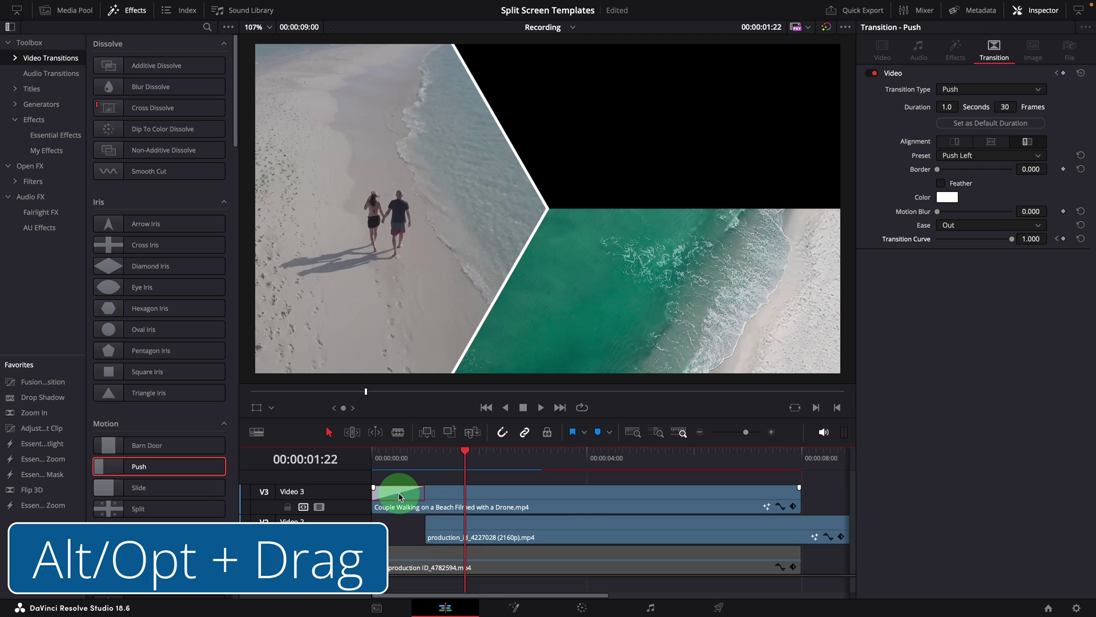
{"action": "left_click", "coordinate": [445, 526]}
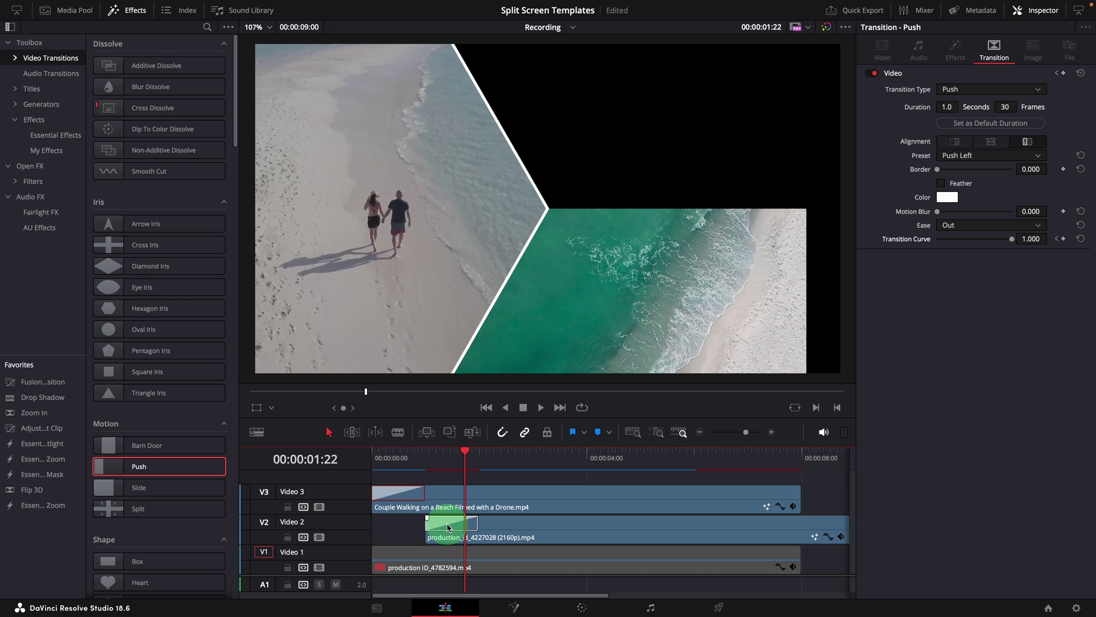
{"action": "left_click", "coordinate": [426, 458]}
{"action": "key", "text": "space"}
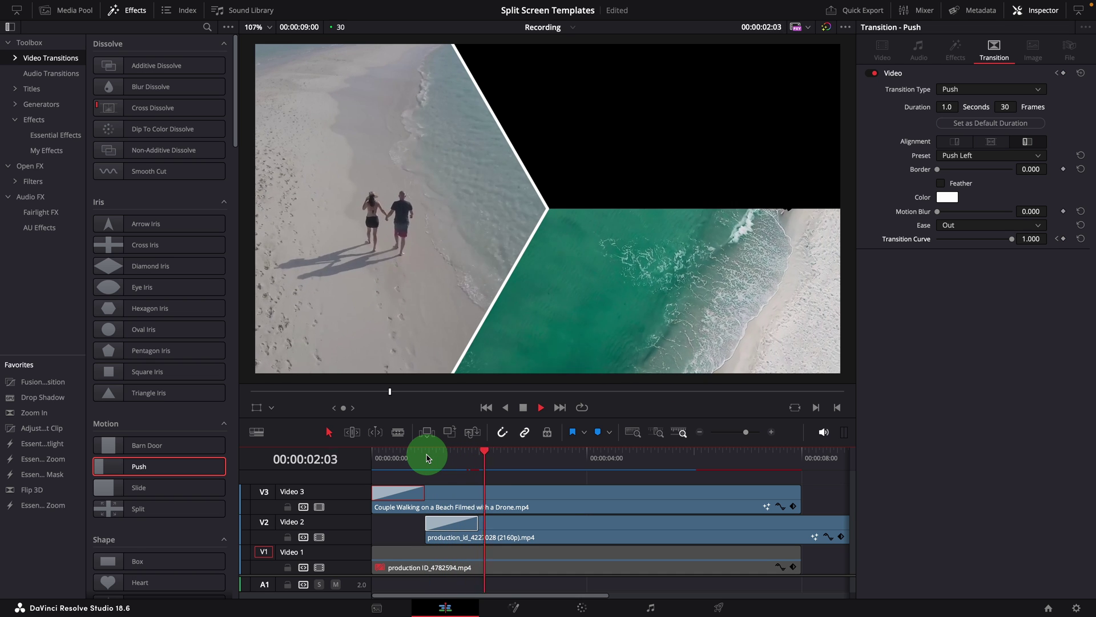
{"action": "left_click", "coordinate": [385, 457]}
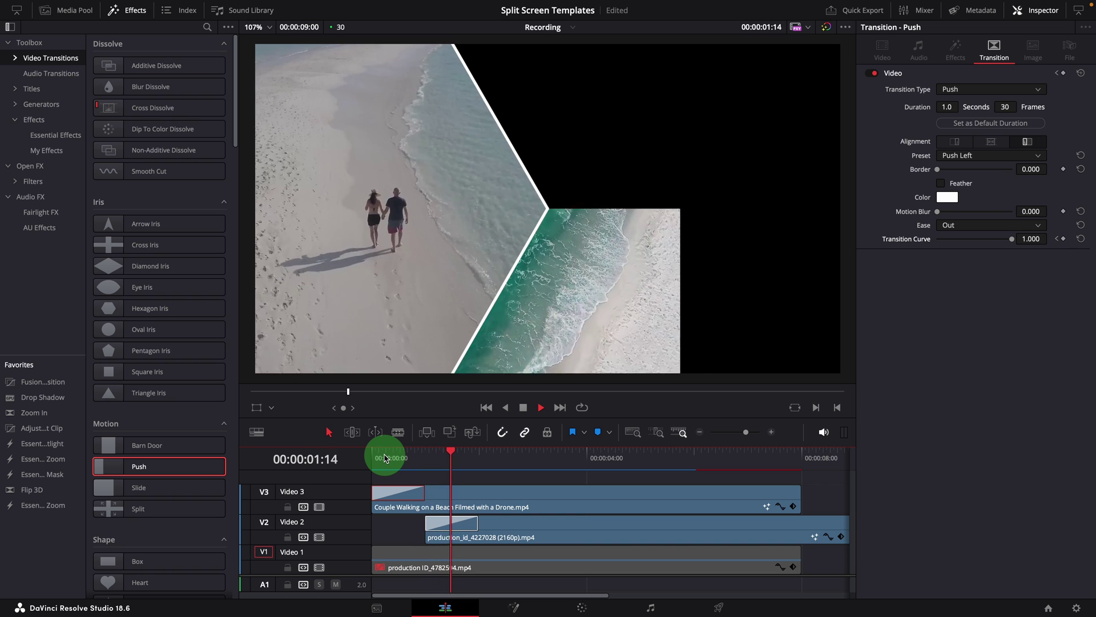
{"action": "key", "text": "space"}
- Enable the Essential Split Screens border on the V2 clip and replay the two transitions
{"action": "left_click", "coordinate": [467, 534]}
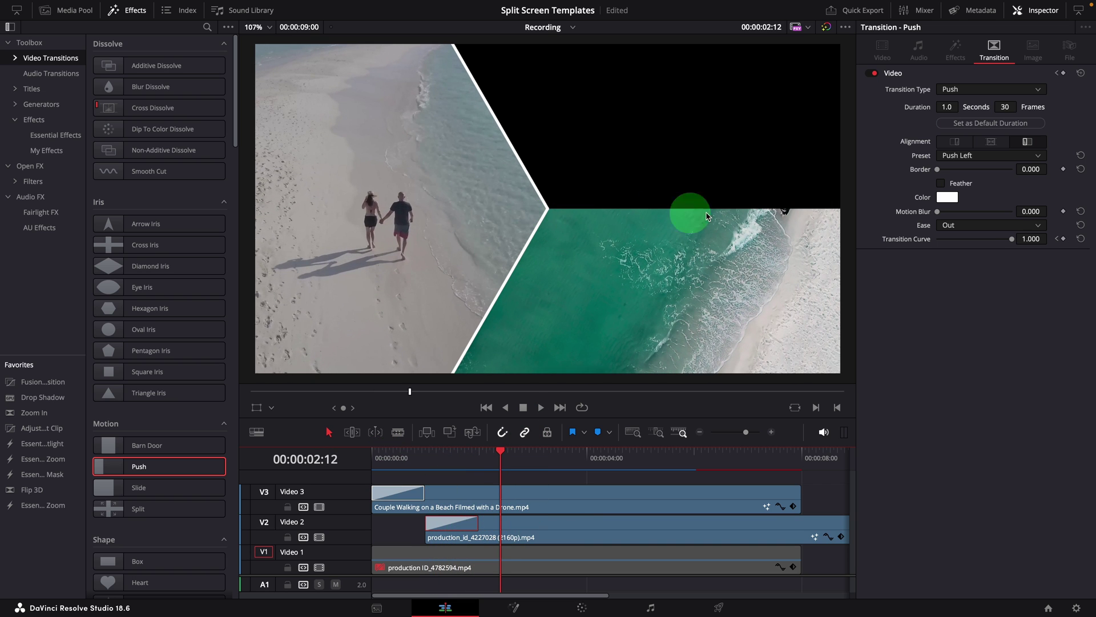
{"action": "left_click", "coordinate": [551, 520]}
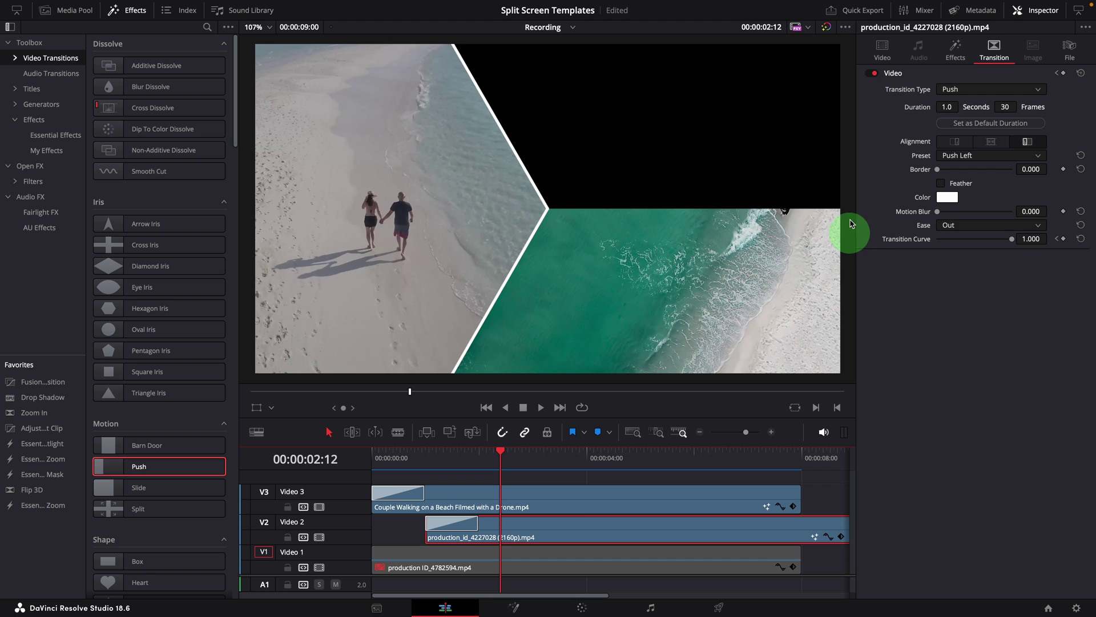
{"action": "left_click", "coordinate": [955, 50]}
{"action": "left_click", "coordinate": [950, 377]}
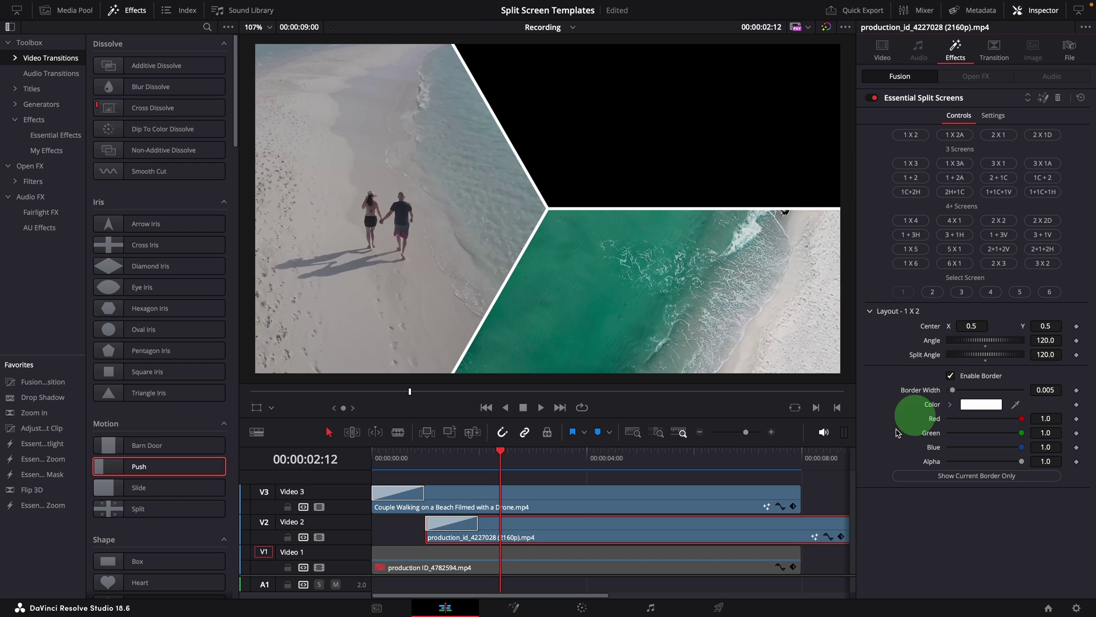
{"action": "left_click", "coordinate": [420, 463]}
{"action": "key", "text": "space"}
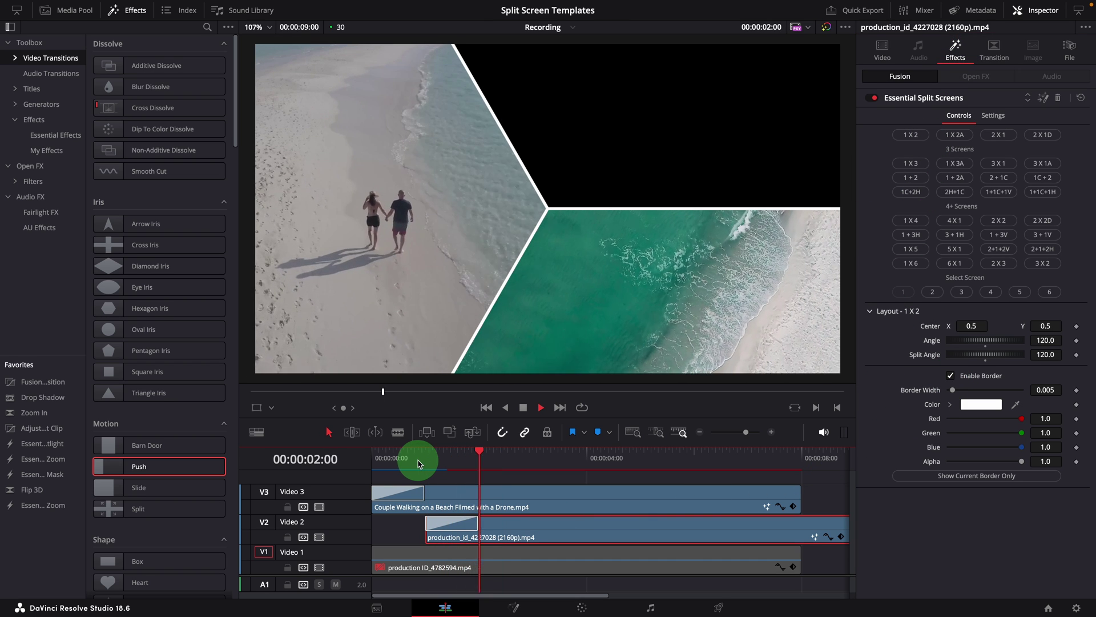
{"action": "left_click", "coordinate": [379, 457]}
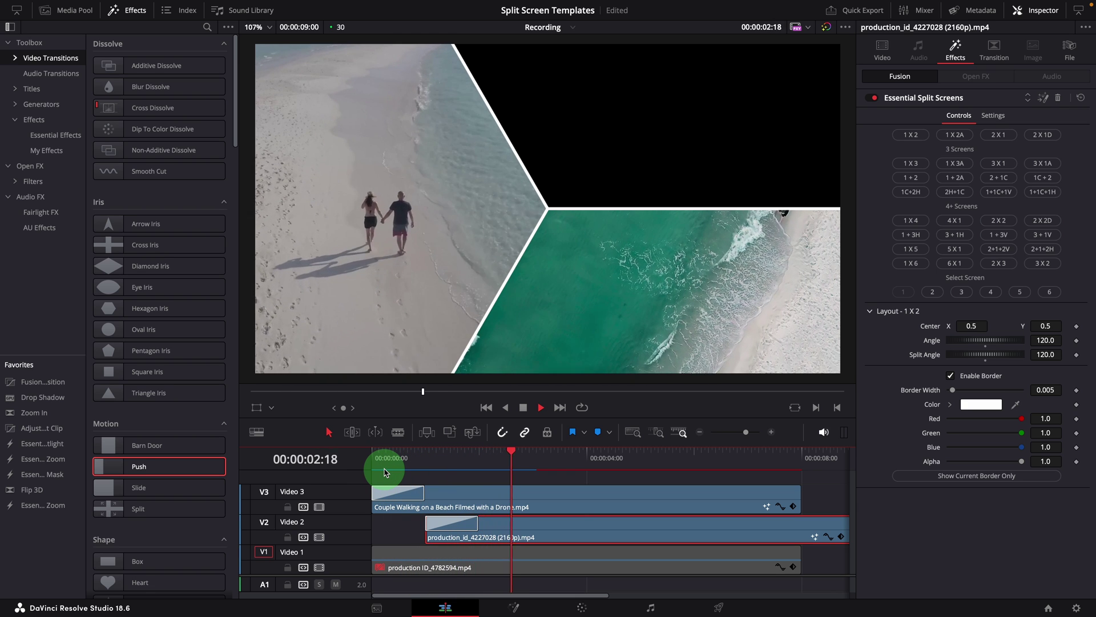
{"action": "key", "text": "space"}
- Enable the V1 clip starting where the V2 transition ends, with a copy of the Push transition at its start, and play the timeline
{"action": "left_click", "coordinate": [578, 567]}
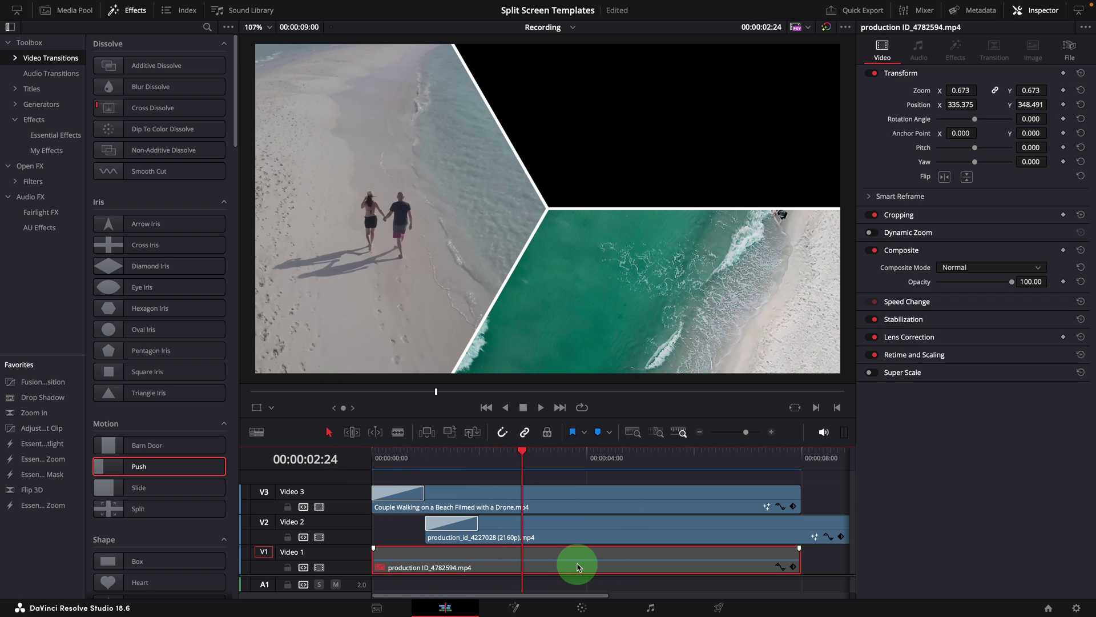
{"action": "left_click_drag", "start_coordinate": [576, 567], "coordinate": [602, 567]}
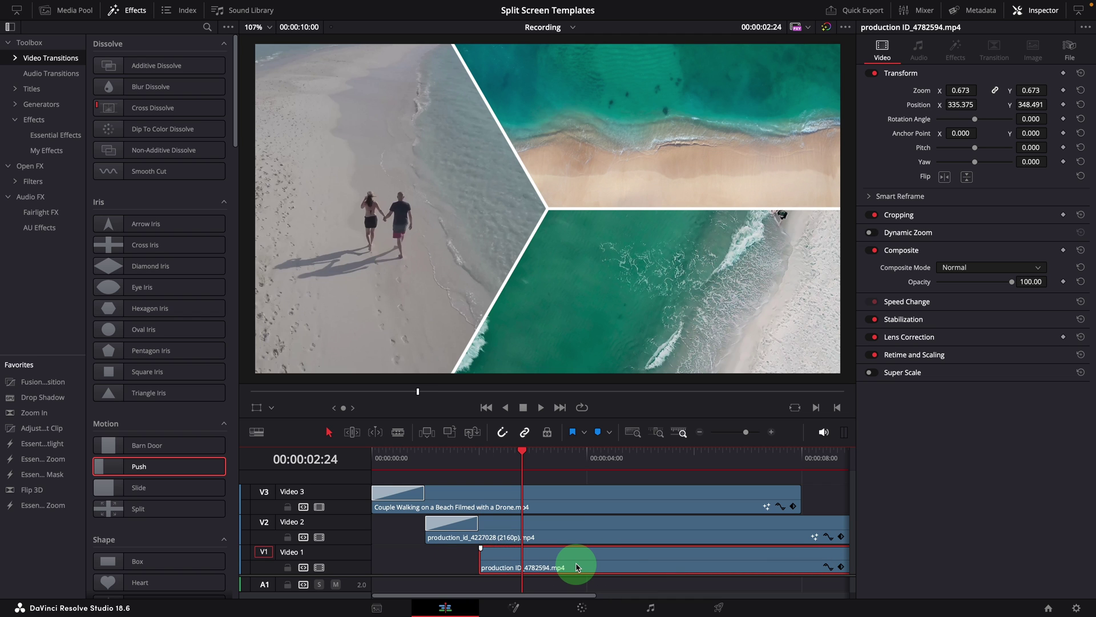
{"action": "left_click", "coordinate": [448, 528]}
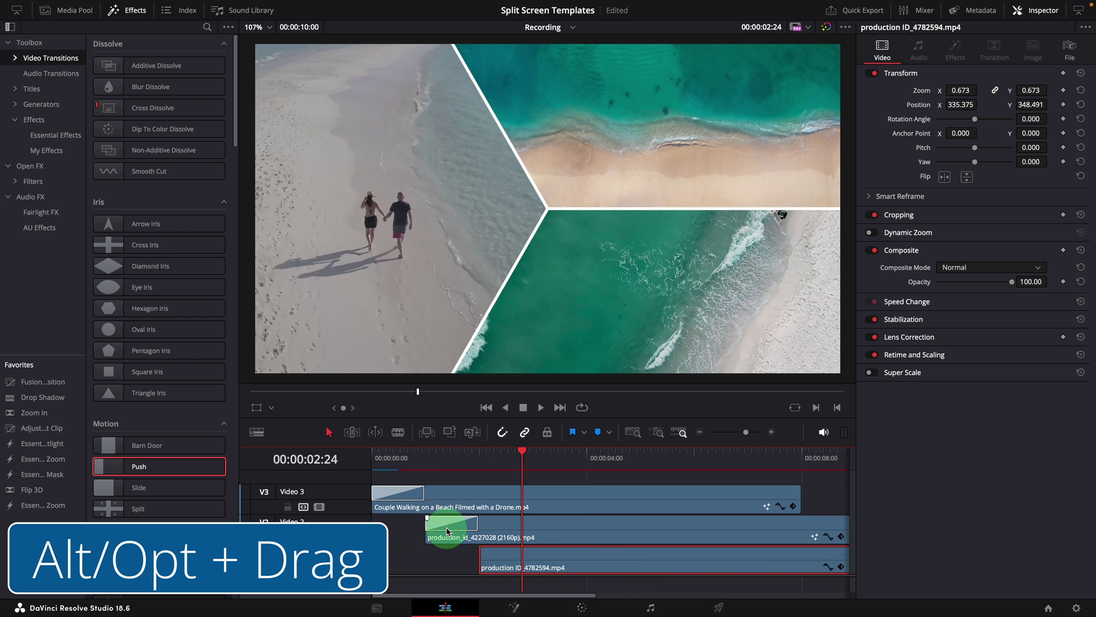
{"action": "left_click_drag", "start_coordinate": [495, 553], "coordinate": [498, 553]}
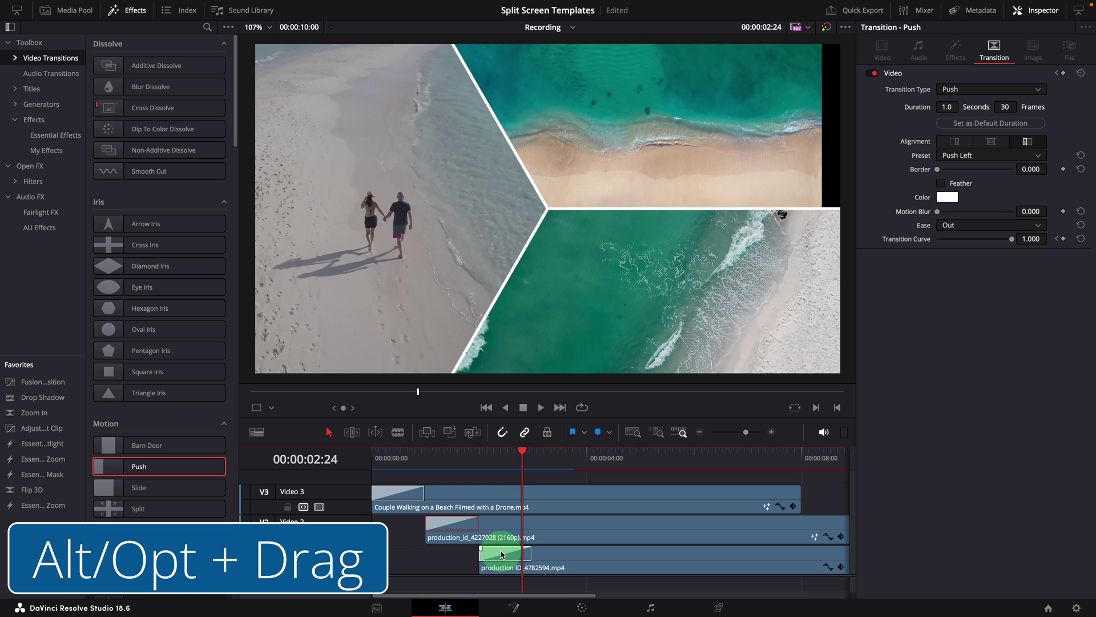
{"action": "left_click", "coordinate": [381, 458]}
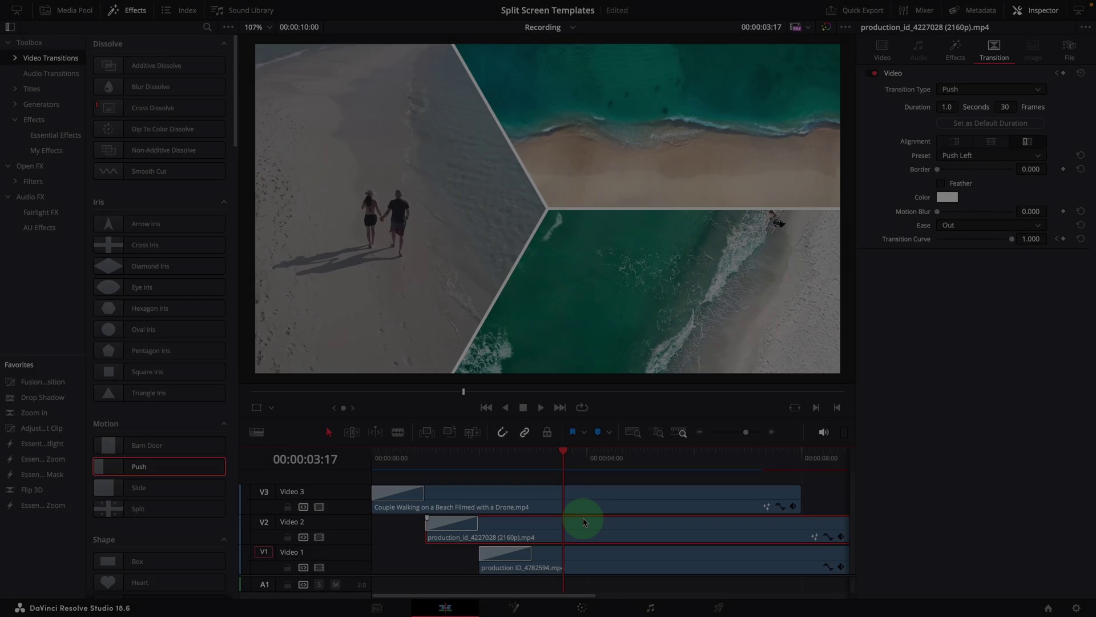
- Turn off the Essential Split Screens border on both the V3 and V2 clips
{"action": "left_click", "coordinate": [584, 521]}
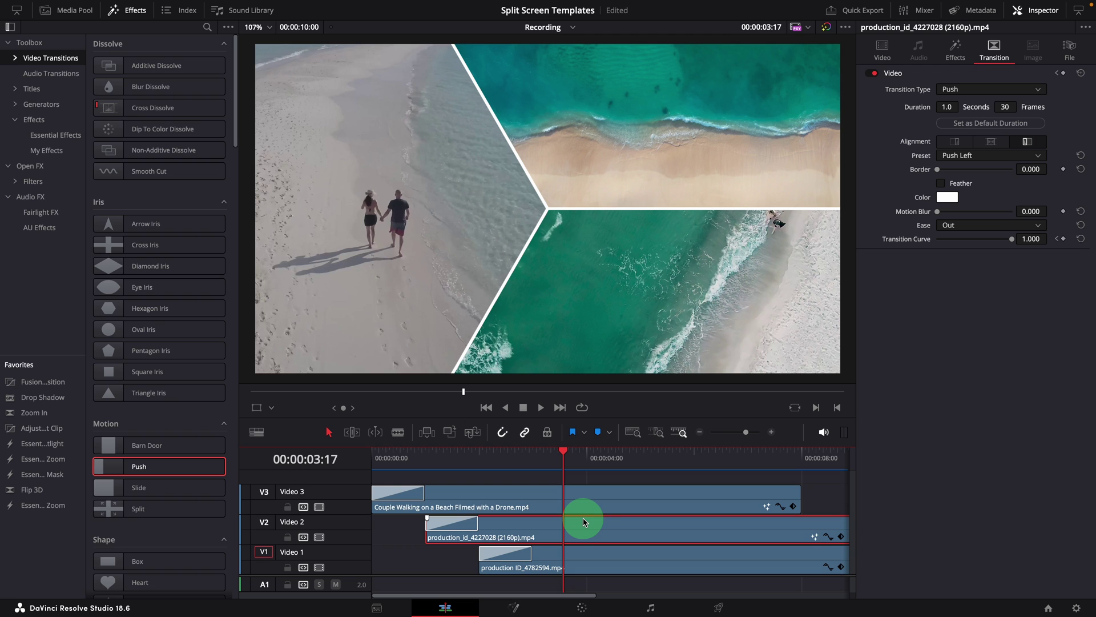
{"action": "left_click", "coordinate": [588, 498]}
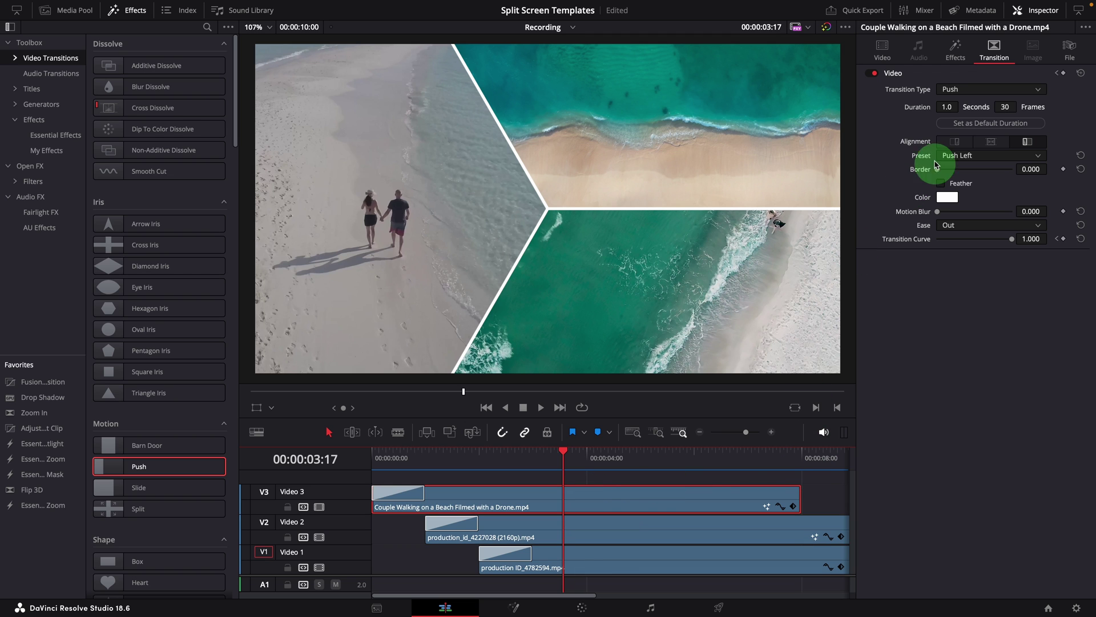
{"action": "left_click", "coordinate": [955, 50]}
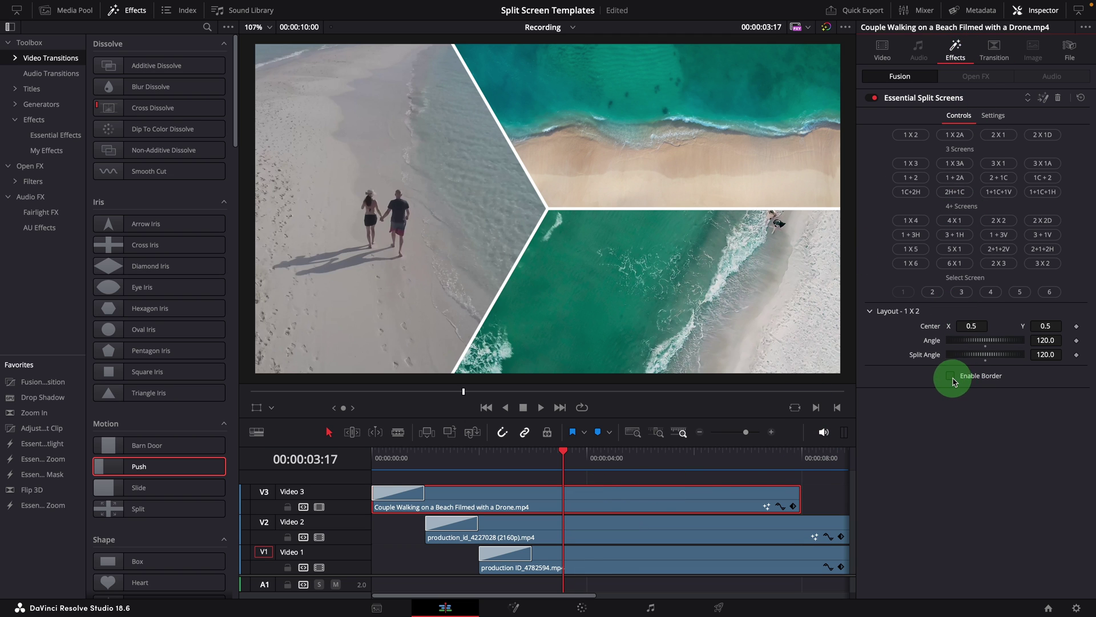
{"action": "left_click", "coordinate": [629, 529]}
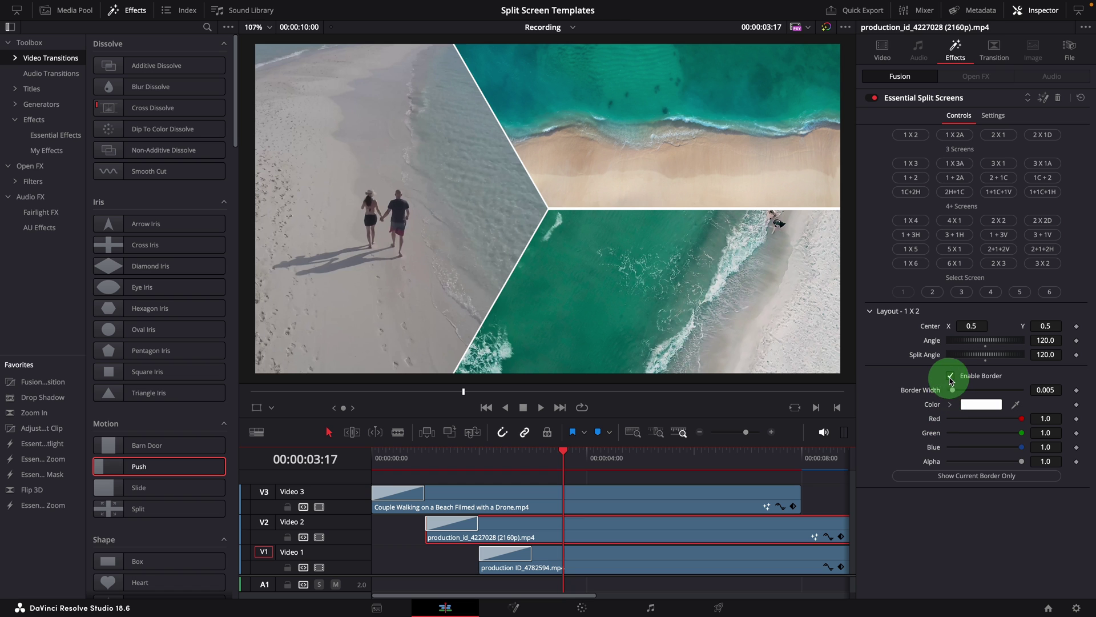
{"action": "left_click", "coordinate": [950, 375]}
- Play the timeline from the start to check the three panels' transitions without borders
{"action": "key", "text": "Home"}
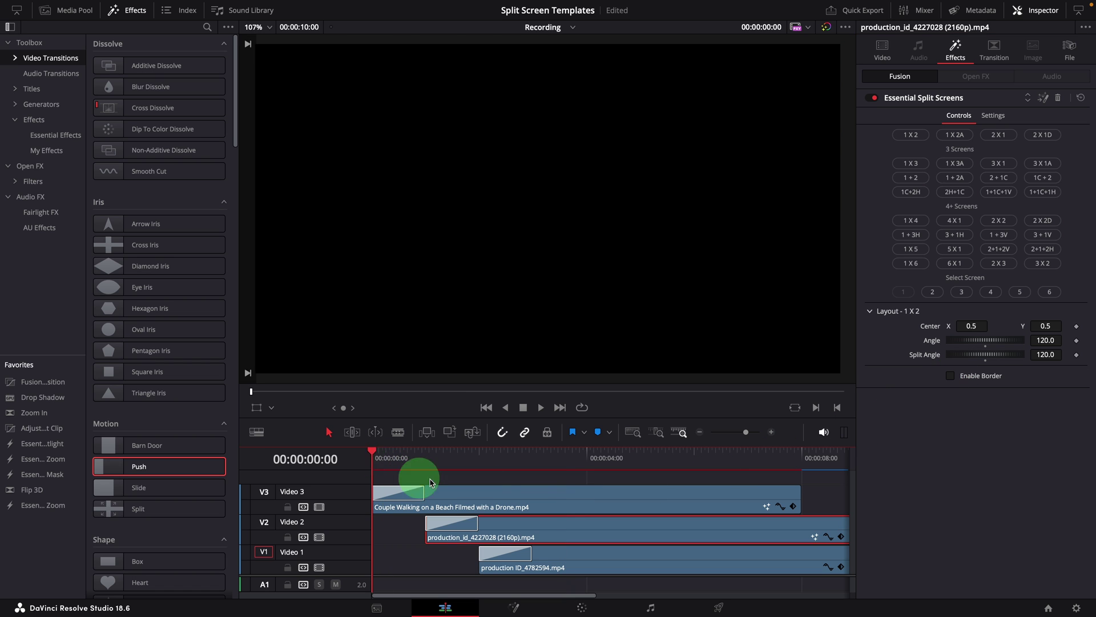
{"action": "key", "text": "space"}
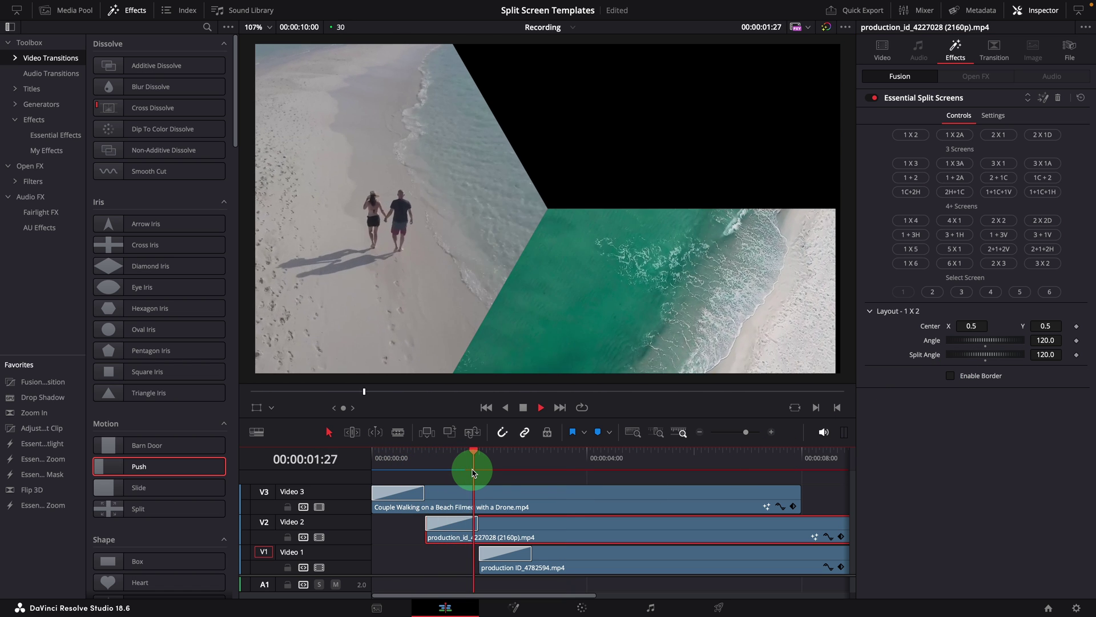
{"action": "key", "text": "space"}
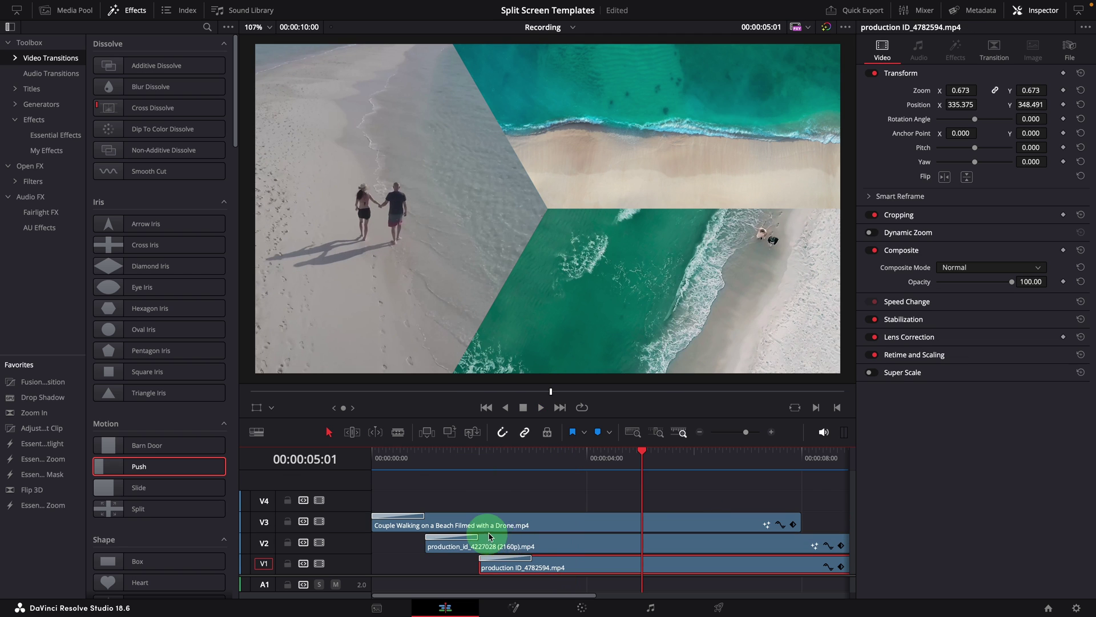
- Duplicate the V3 clip onto V4 starting where the V1 transition ends, with its border enabled for all screens
{"action": "left_click", "coordinate": [533, 528]}
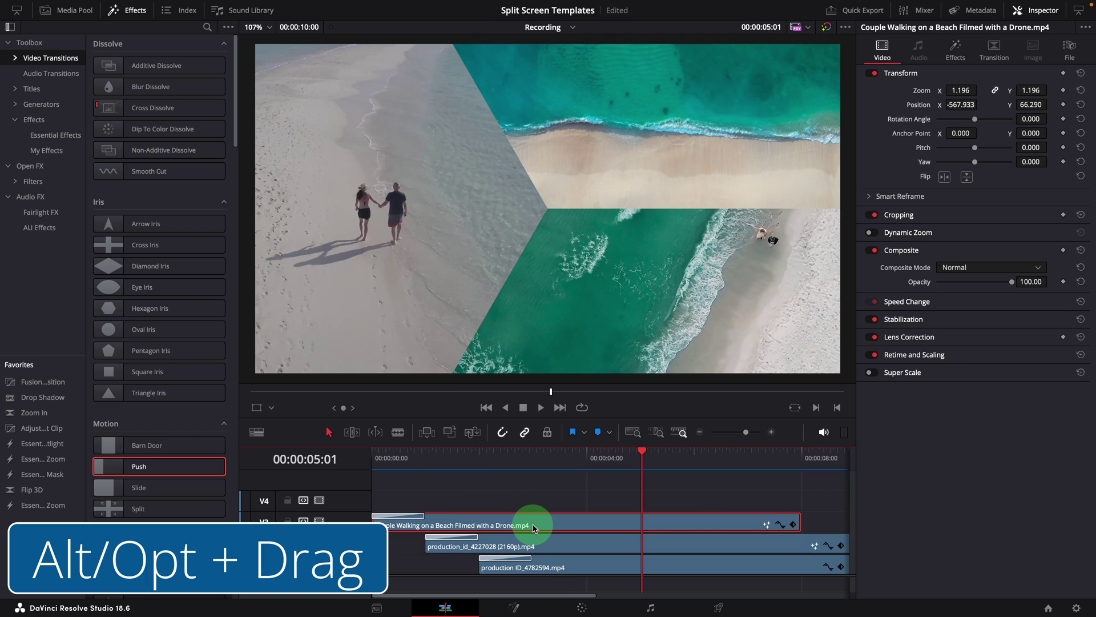
{"action": "left_click_drag", "start_coordinate": [534, 526], "coordinate": [643, 503]}
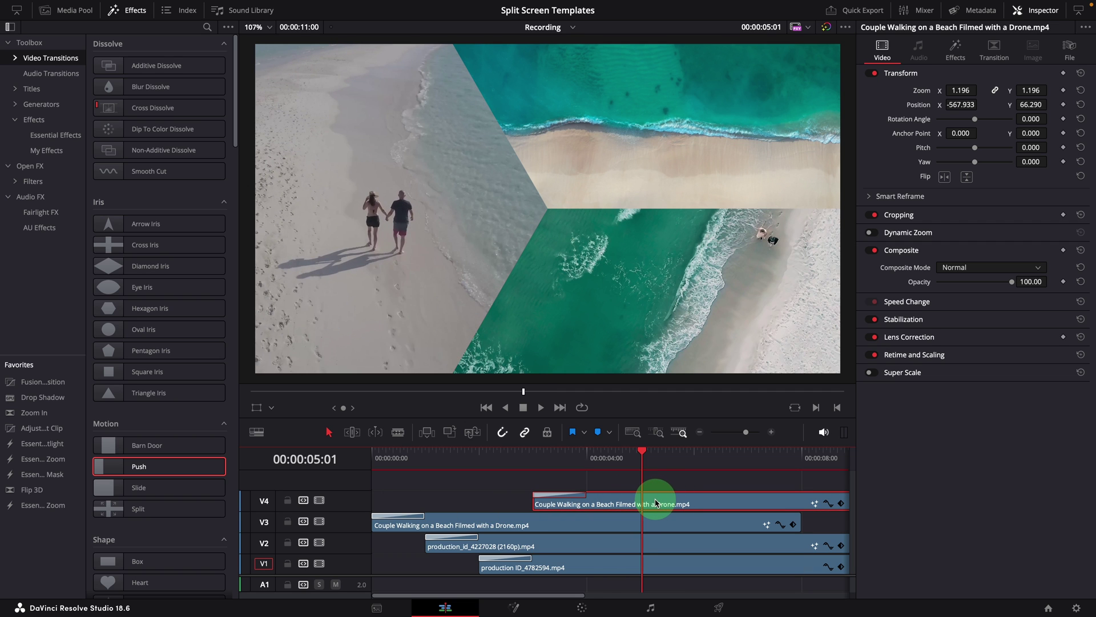
{"action": "left_click", "coordinate": [954, 57]}
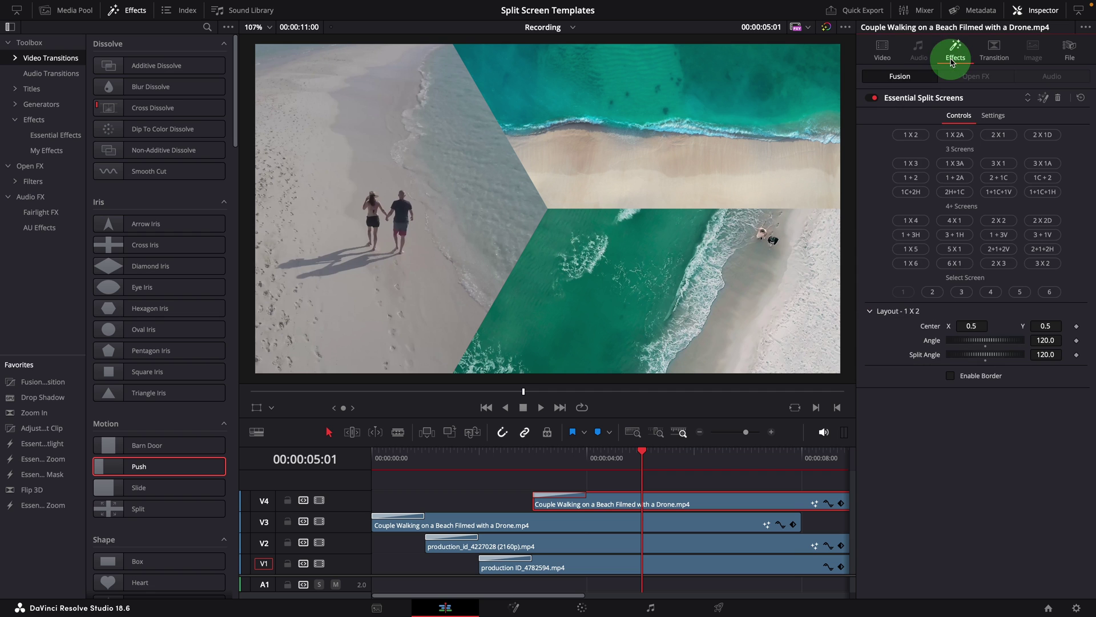
{"action": "left_click", "coordinate": [971, 375]}
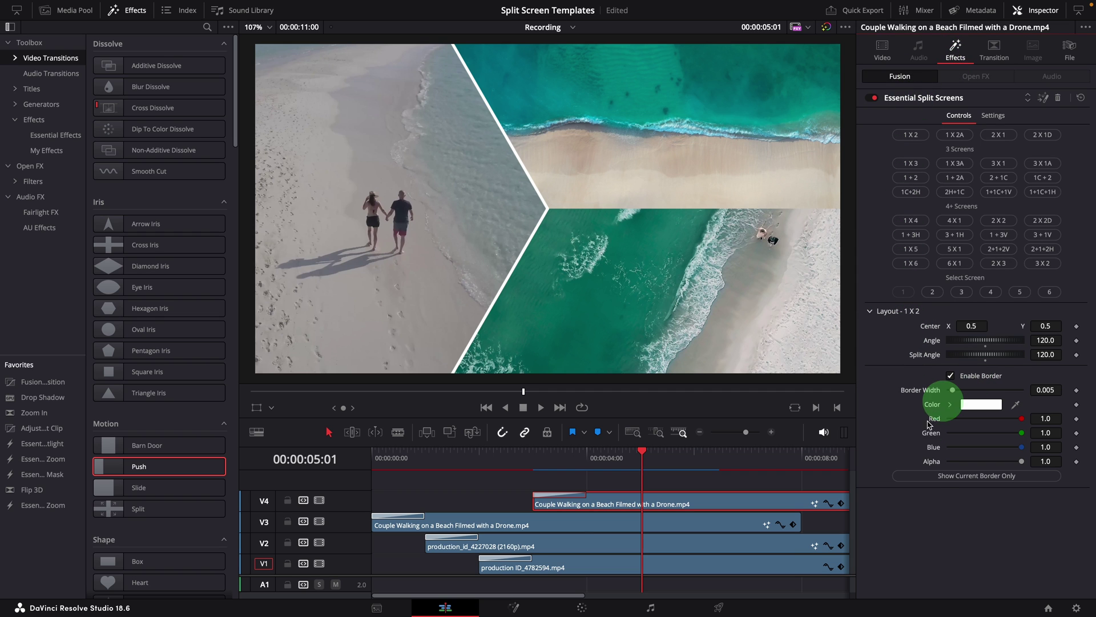
{"action": "left_click", "coordinate": [969, 476]}
{"action": "left_click", "coordinate": [969, 477]}
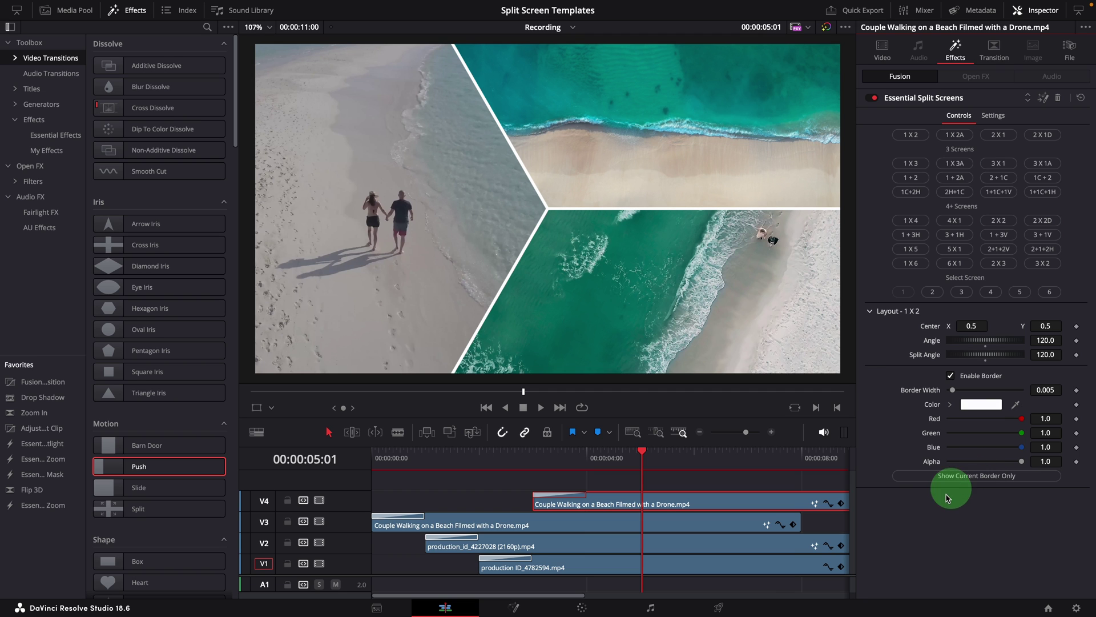
- Set the V4 clip's Essential Split Screens effect to screen 5, which the layout does not use, to leave only its borders
{"action": "key", "text": "Left"}
{"action": "key", "text": "Left"}
{"action": "key", "text": "Left"}
{"action": "key", "text": "Left"}
{"action": "left_click", "coordinate": [999, 294]}
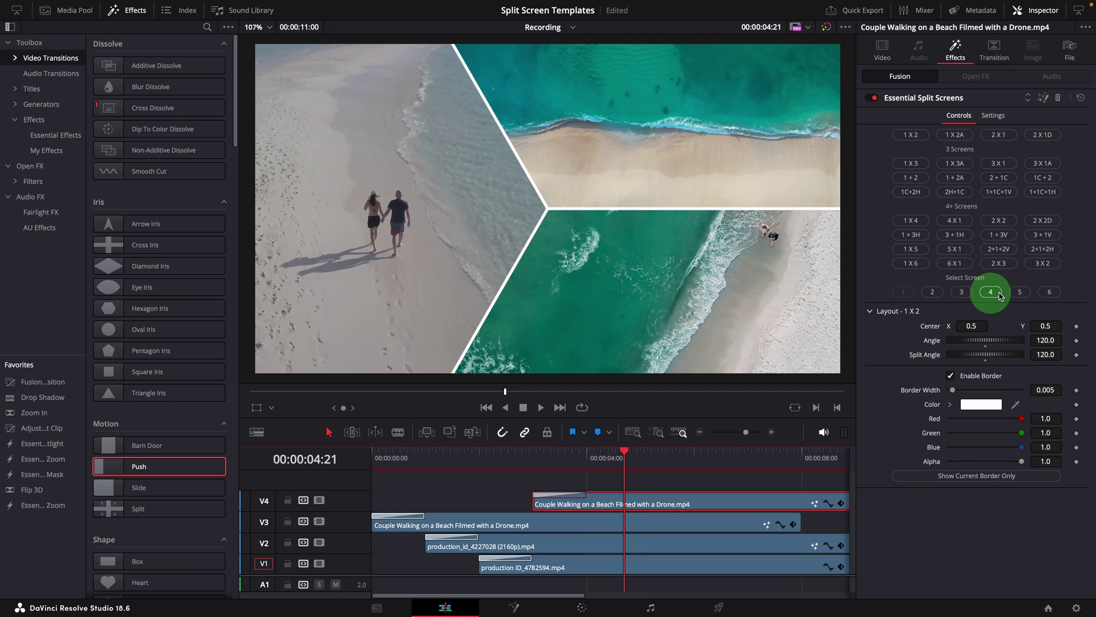
{"action": "left_click", "coordinate": [1018, 292]}
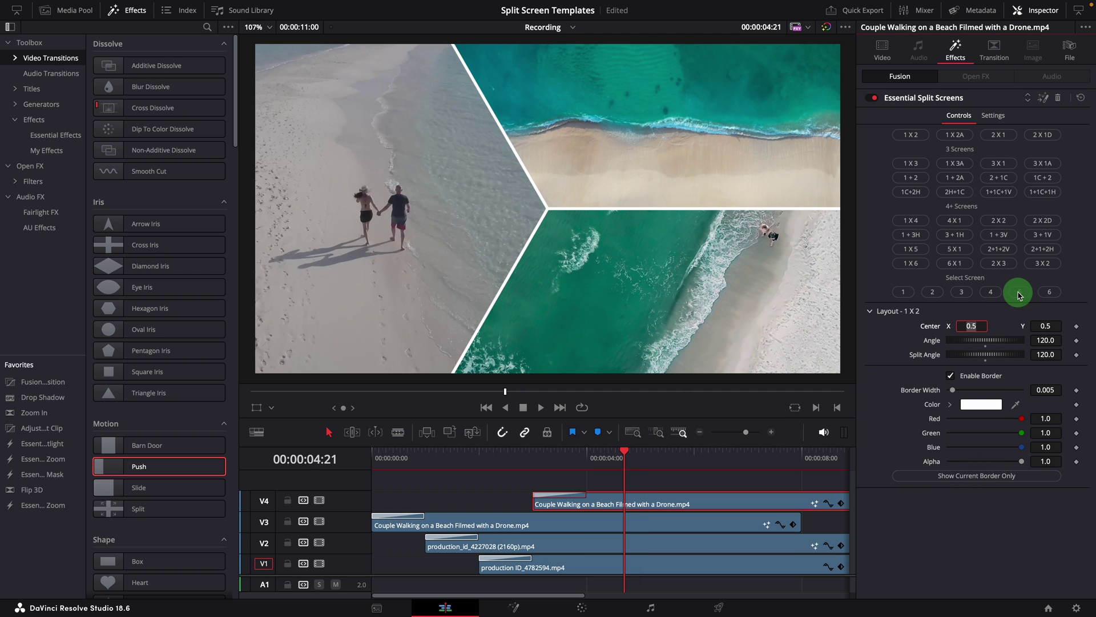
- Disable the V3, V2 and V1 clips to isolate the border clip on V4
{"action": "left_click", "coordinate": [678, 508]}
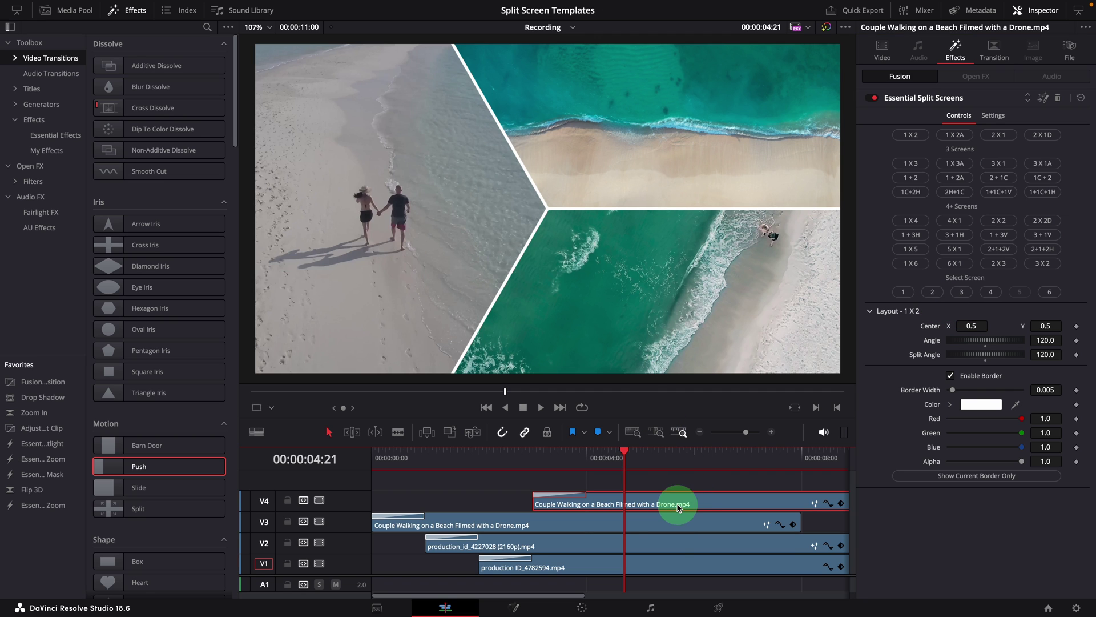
{"action": "left_click", "coordinate": [675, 528]}
{"action": "key", "text": "d"}
{"action": "left_click", "coordinate": [670, 546]}
{"action": "key", "text": "d"}
{"action": "left_click", "coordinate": [666, 568]}
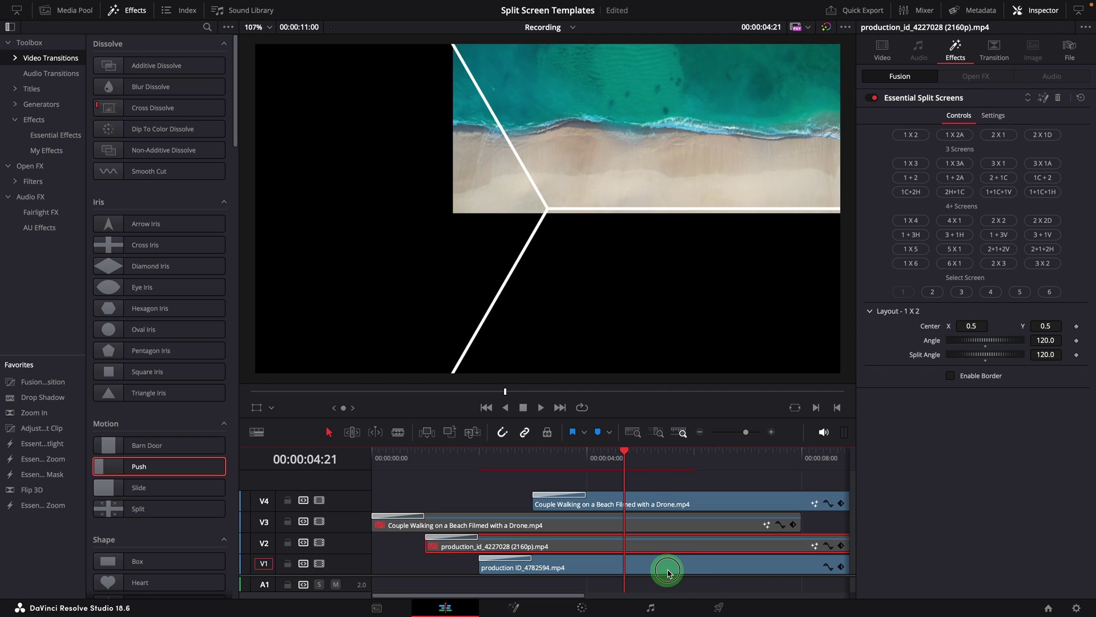
{"action": "key", "text": "d"}
- Change the V4 border clip's opening transition from Push to Center Wipe
{"action": "left_click_drag", "start_coordinate": [629, 464], "coordinate": [561, 460]}
{"action": "left_click", "coordinate": [576, 494]}
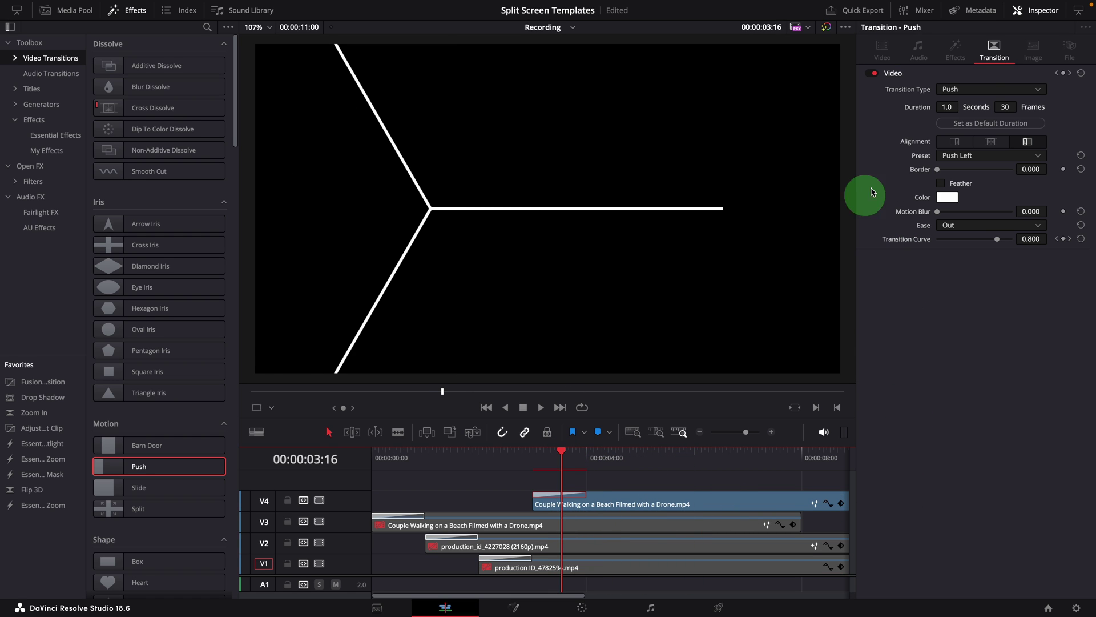
{"action": "left_click", "coordinate": [977, 92]}
{"action": "scroll", "coordinate": [980, 100], "scroll_direction": "up", "scroll_amount": 4}
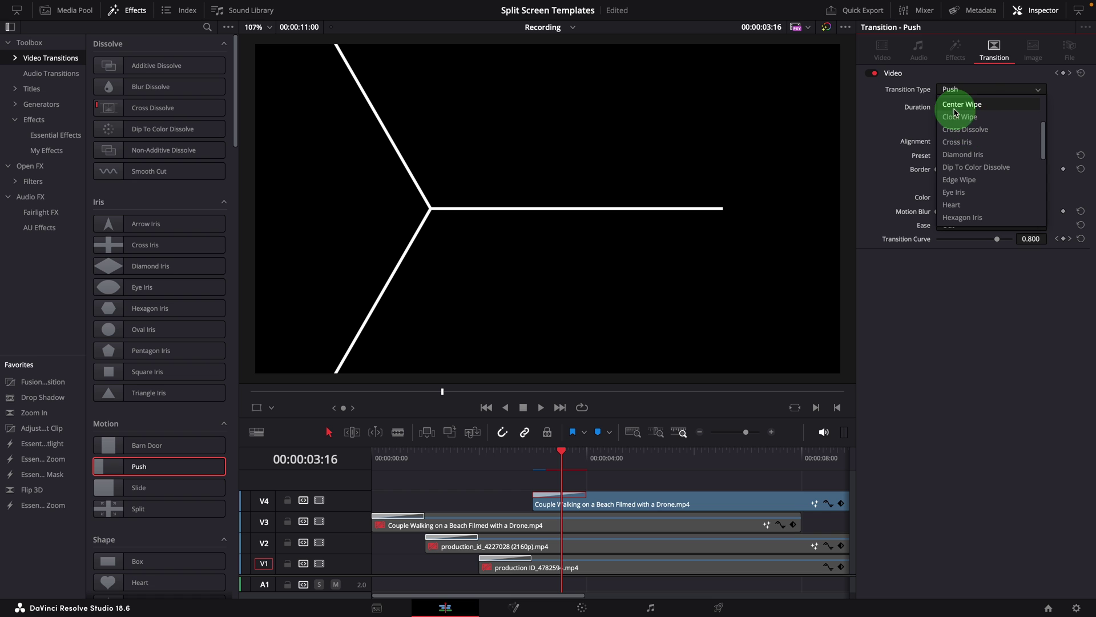
{"action": "left_click", "coordinate": [978, 104]}
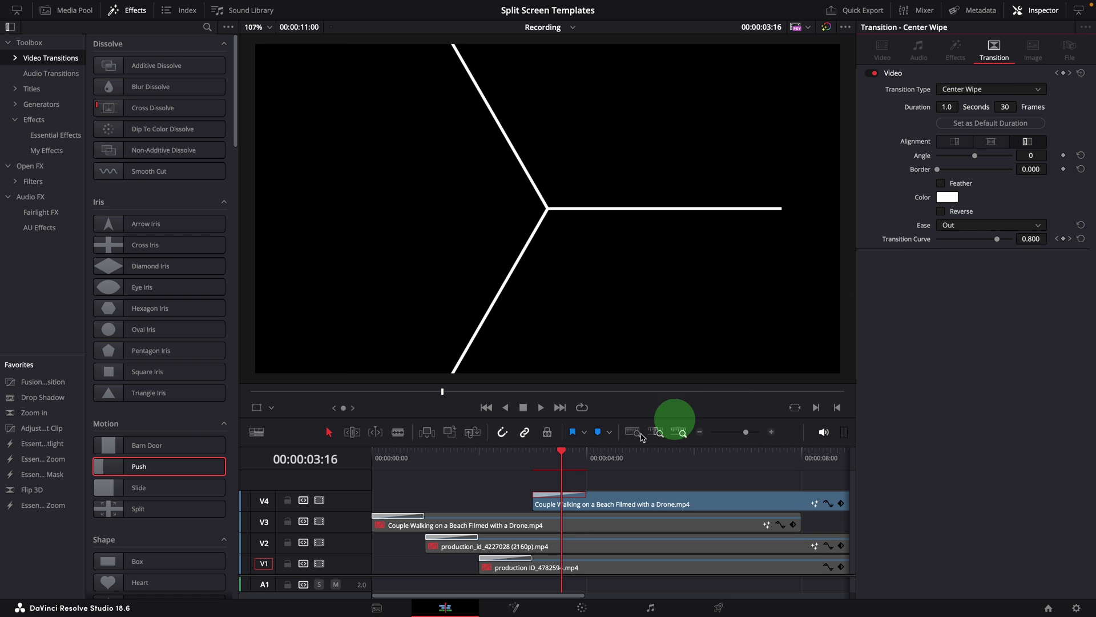
{"action": "left_click", "coordinate": [527, 455]}
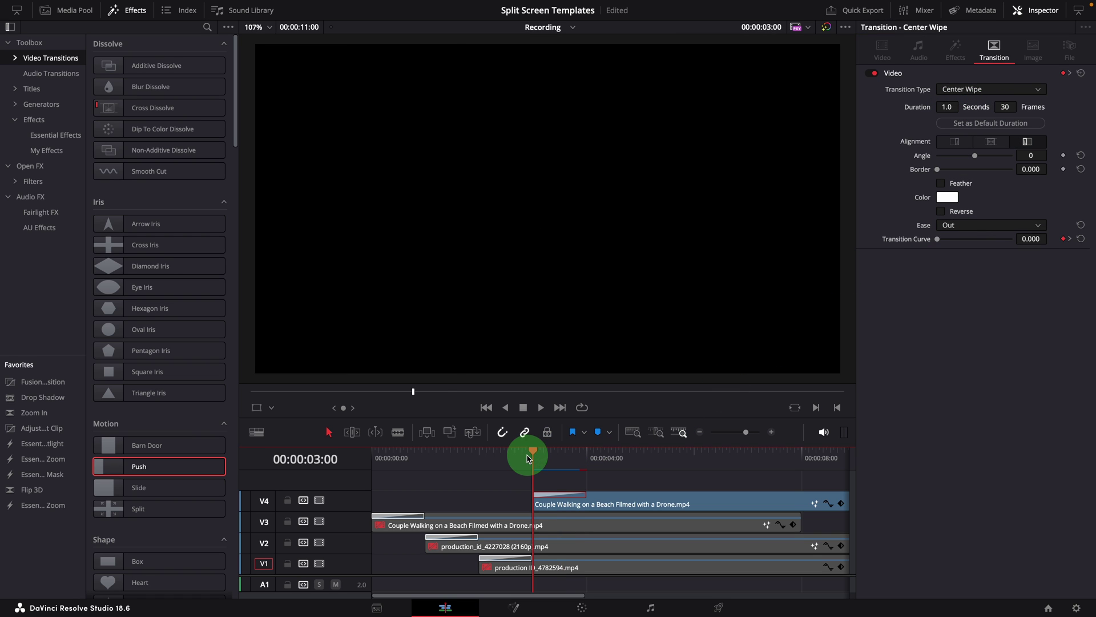
- Re-enable the V3, V2 and V1 clips and play the timeline from the start
{"action": "left_click", "coordinate": [658, 504]}
{"action": "left_click", "coordinate": [611, 526]}
{"action": "left_click", "coordinate": [548, 569]}
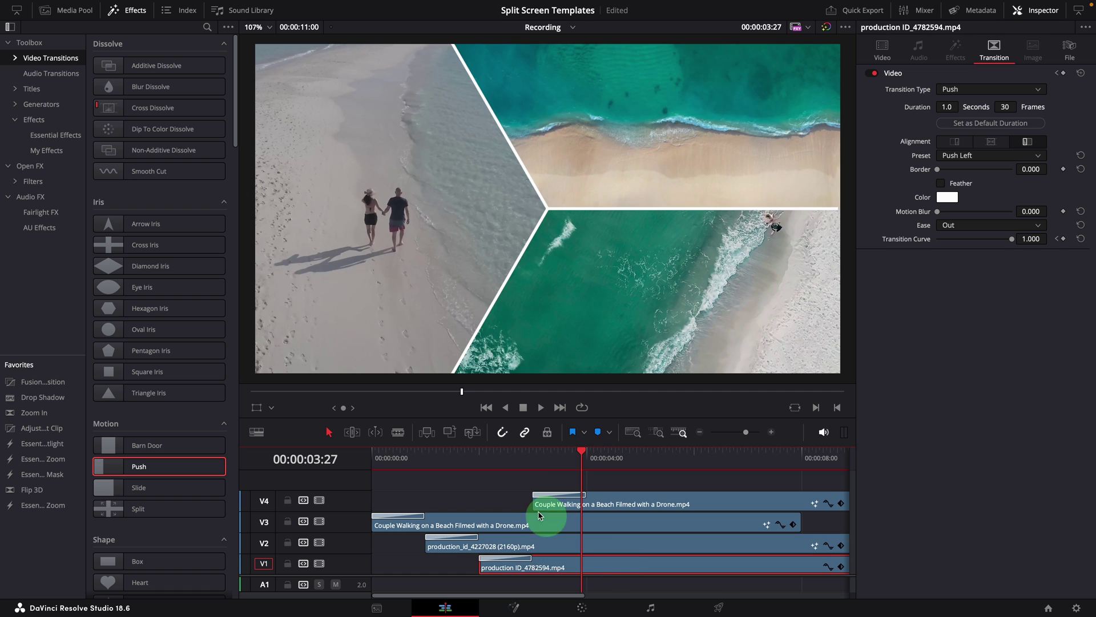
{"action": "left_click", "coordinate": [533, 455]}
{"action": "left_click", "coordinate": [366, 462]}
{"action": "key", "text": "space"}
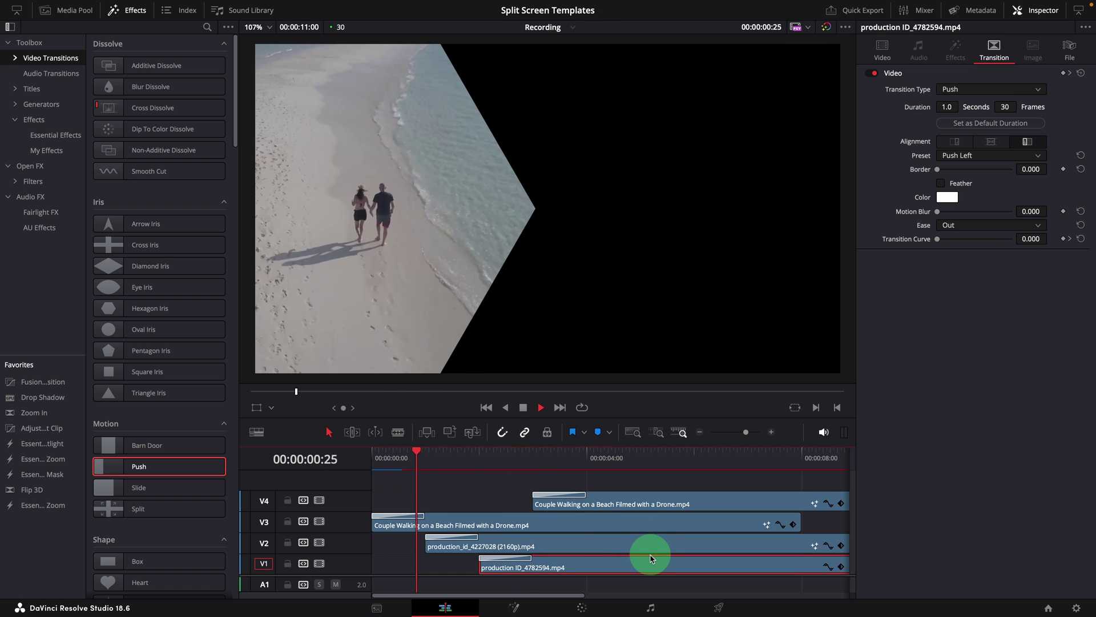
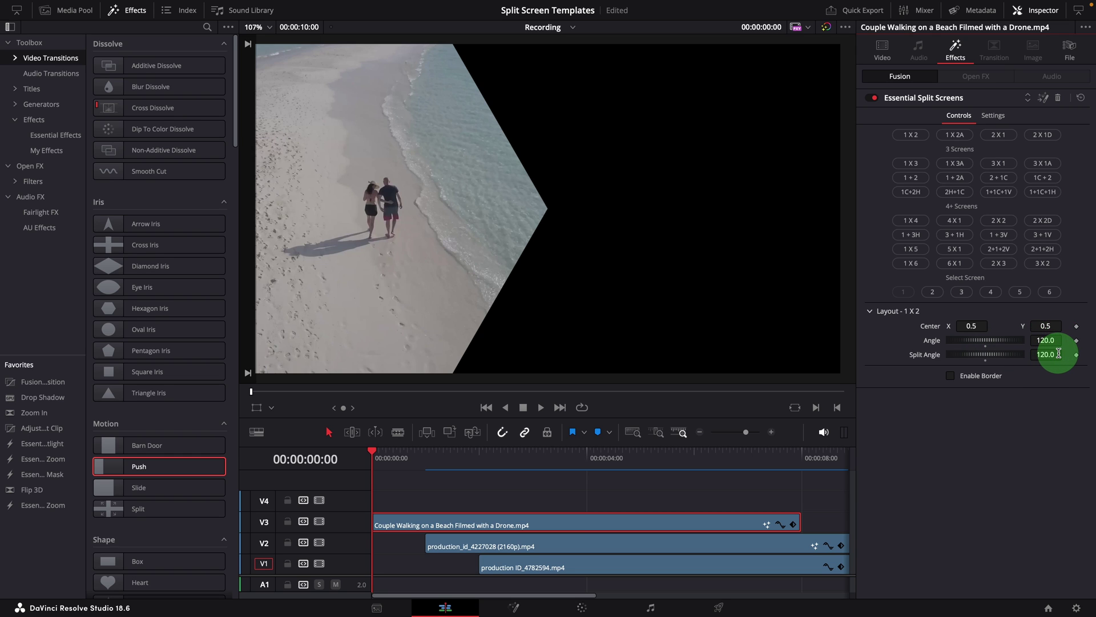
- Keyframe the V3 clip's Split Angle from 0 at the first frame to 120 at 00:00:01:00, with its border disabled
{"action": "left_click", "coordinate": [957, 381]}
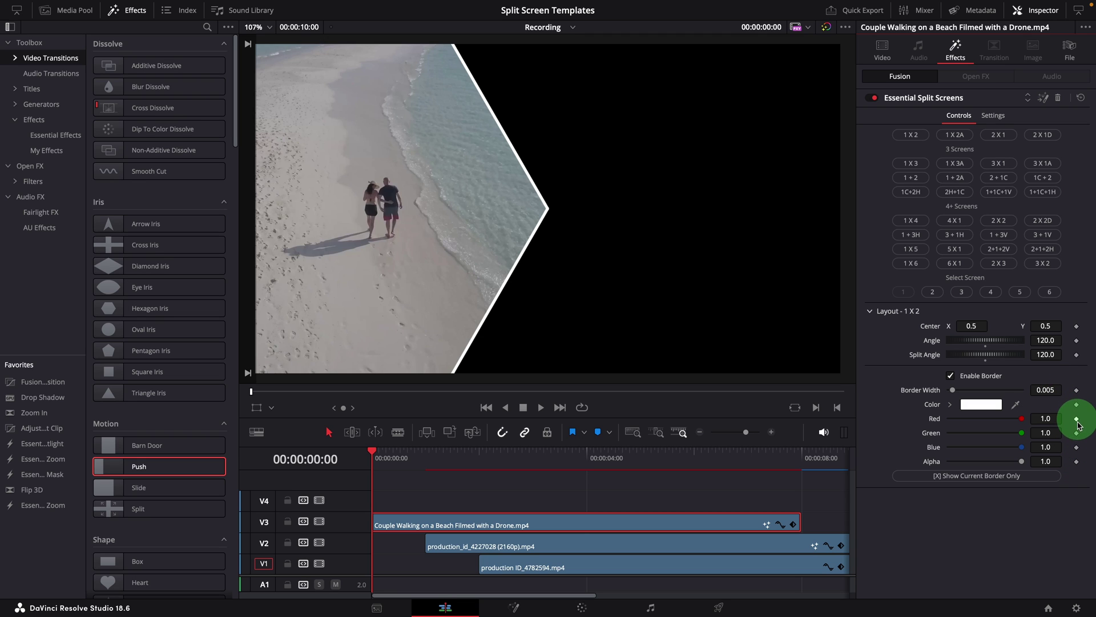
{"action": "left_click", "coordinate": [950, 376]}
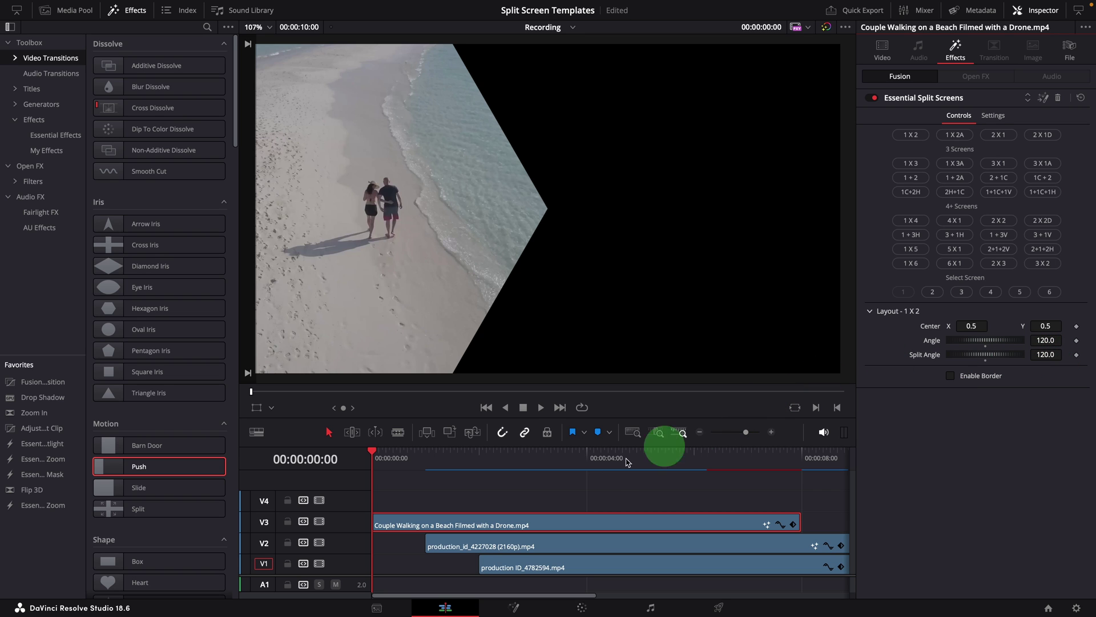
{"action": "left_click_drag", "start_coordinate": [375, 455], "coordinate": [429, 461]}
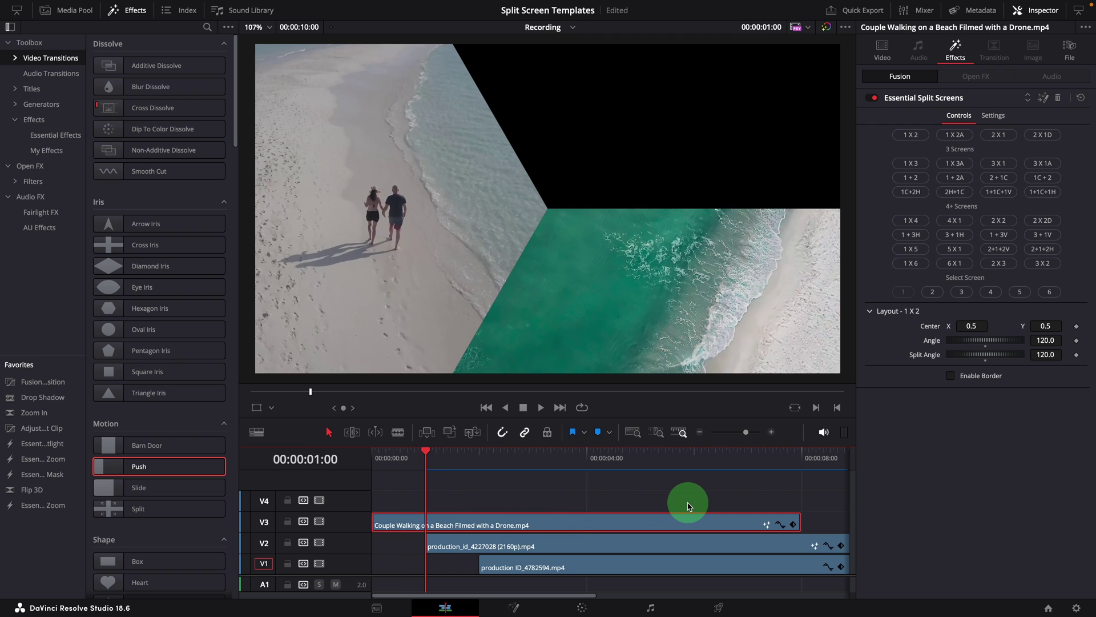
{"action": "left_click", "coordinate": [1076, 356]}
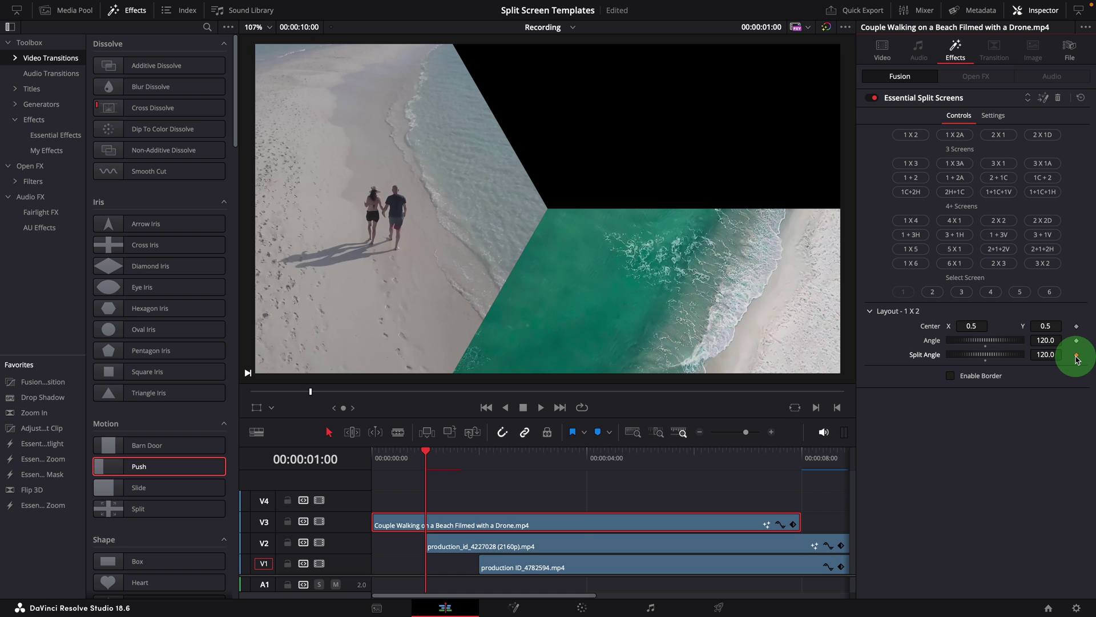
{"action": "left_click_drag", "start_coordinate": [426, 454], "coordinate": [363, 458]}
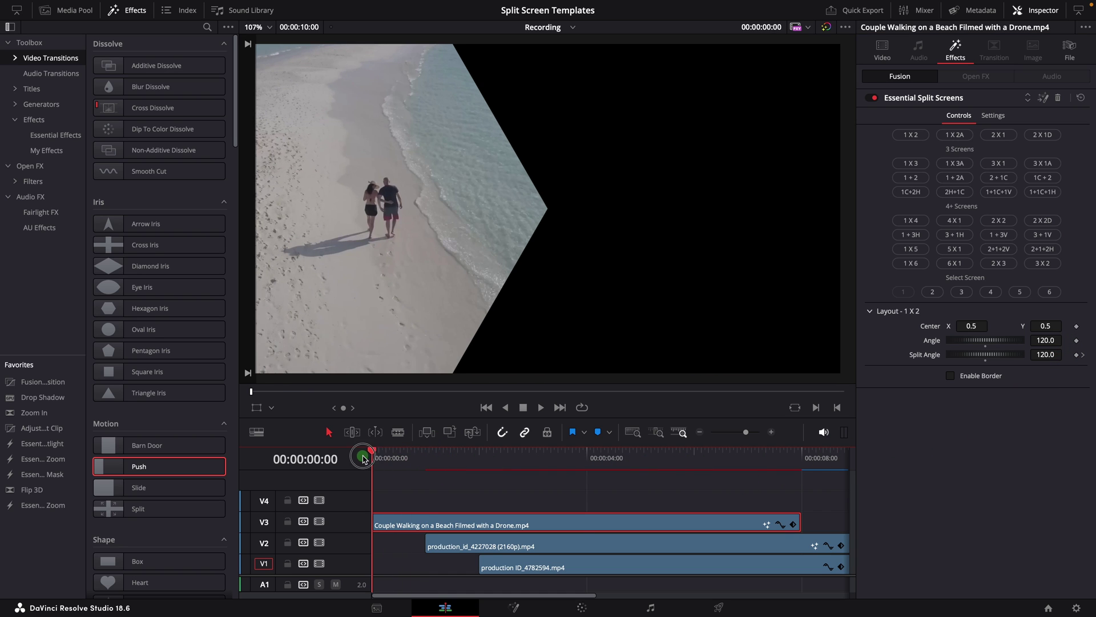
{"action": "left_click", "coordinate": [1046, 355]}
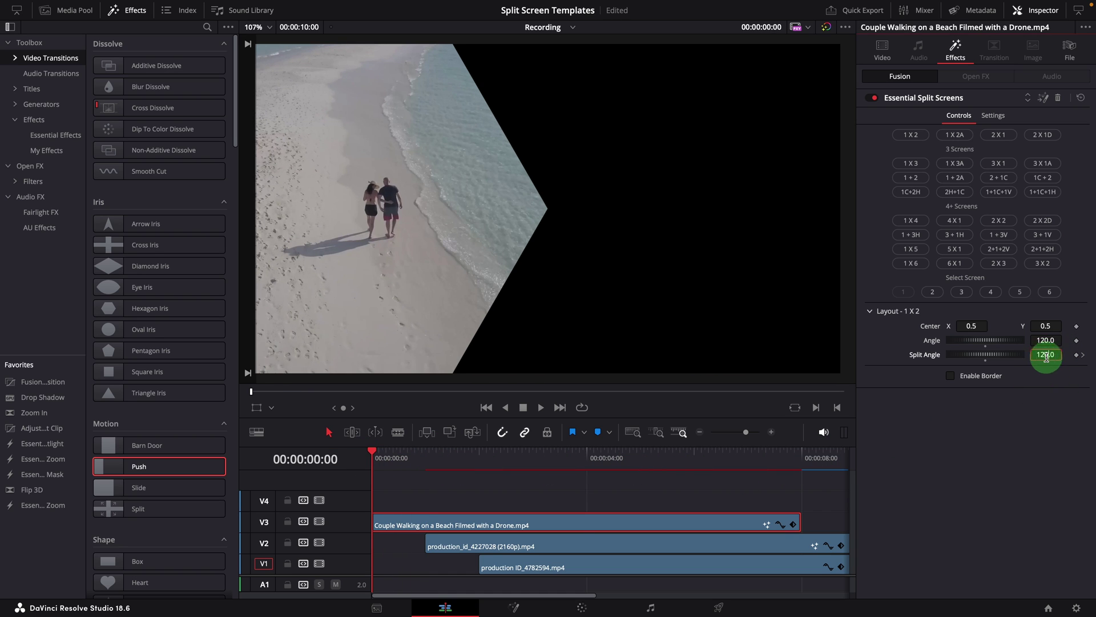
{"action": "key", "text": "Tab"}
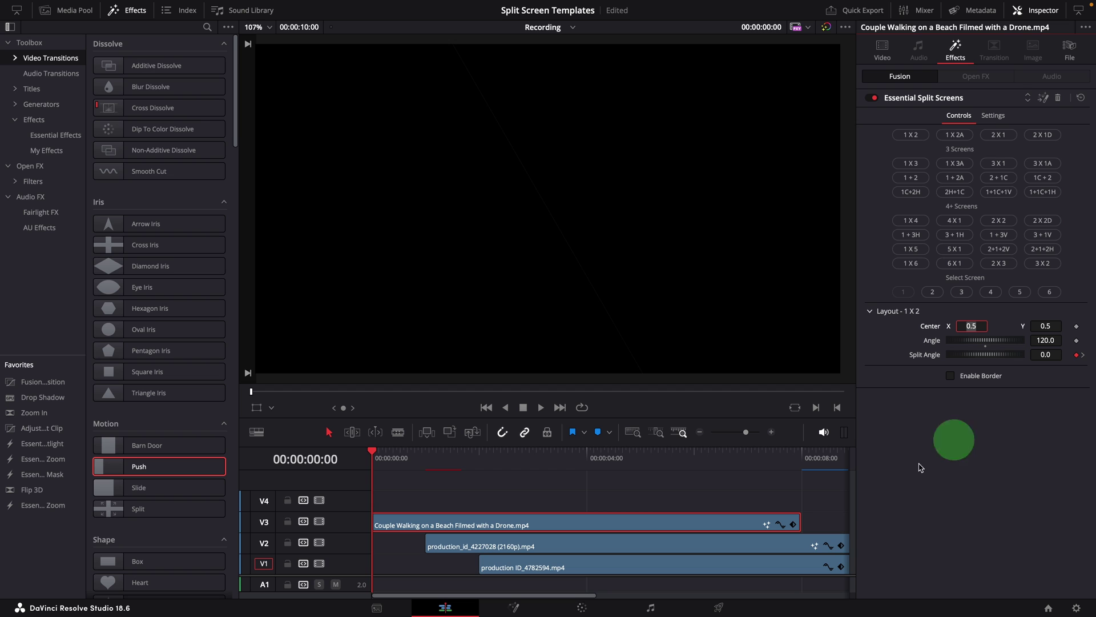
- Play the timeline from the start to check the V3 clip's Split Angle animation
{"action": "left_click", "coordinate": [404, 498]}
{"action": "key", "text": "space"}
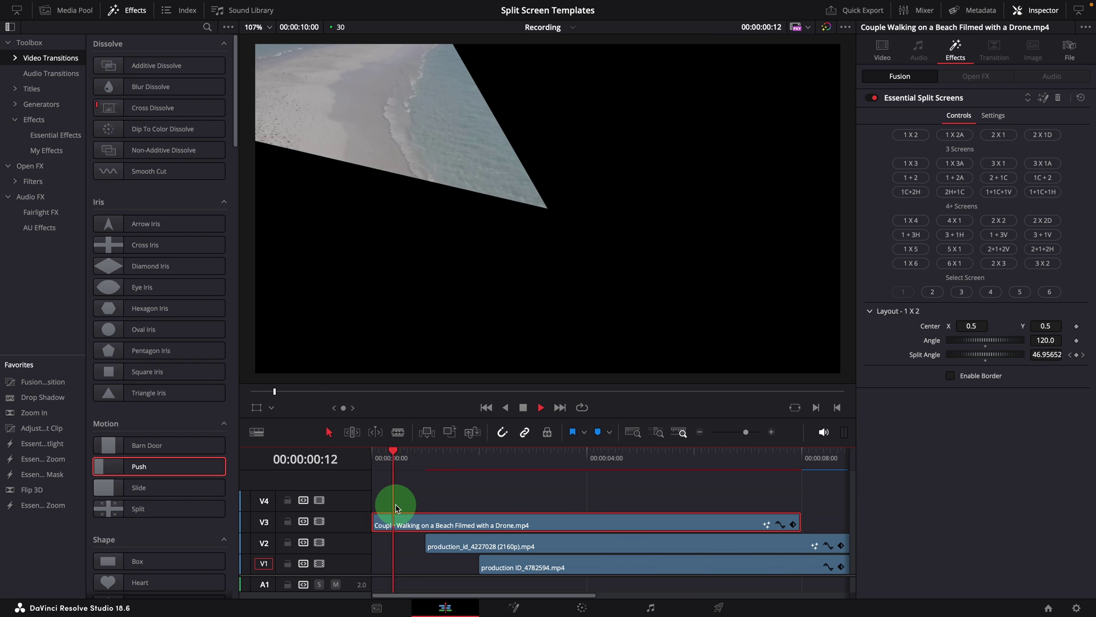
{"action": "left_click", "coordinate": [374, 457]}
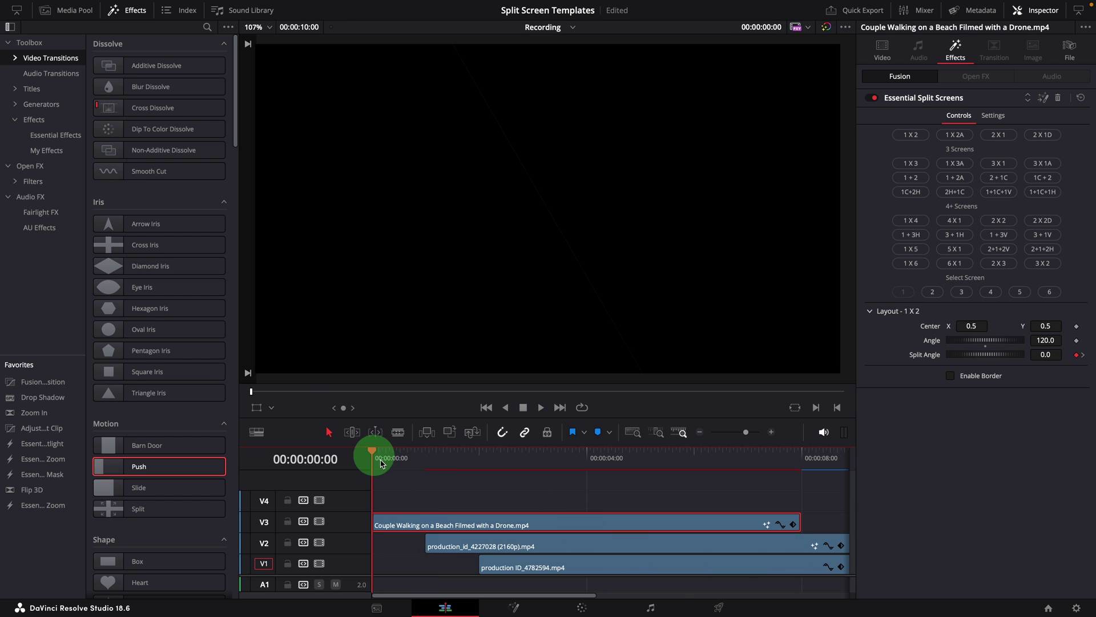
{"action": "key", "text": "space"}
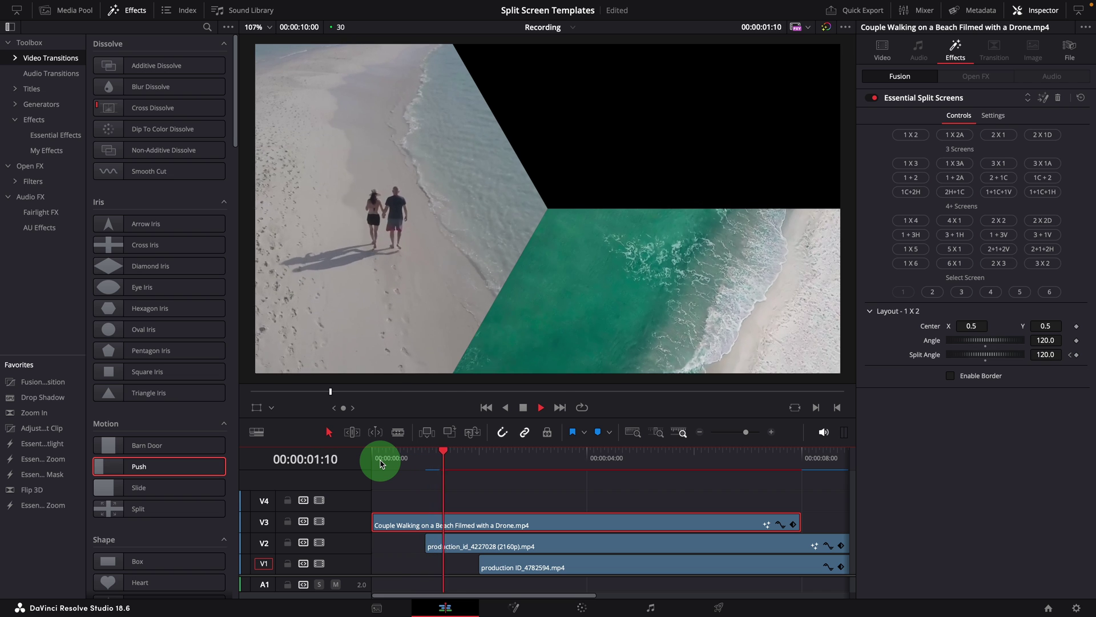
{"action": "key", "text": "space"}
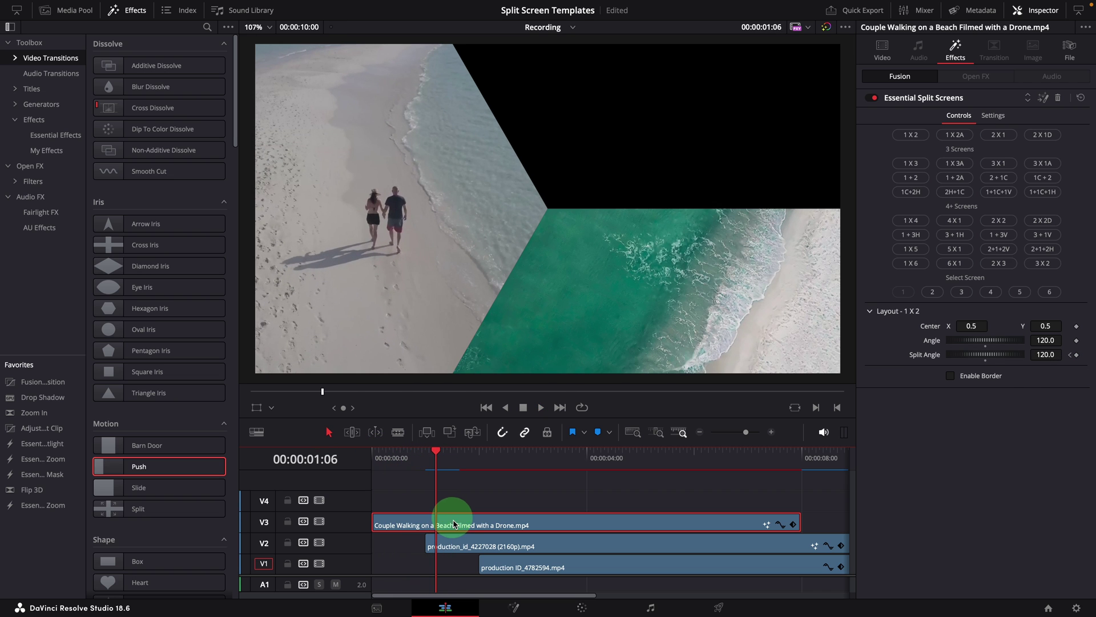
- Copy the V3 clip and paste only its Fusion Effects attributes onto the V2 and V1 clips
{"action": "right_click", "coordinate": [516, 524]}
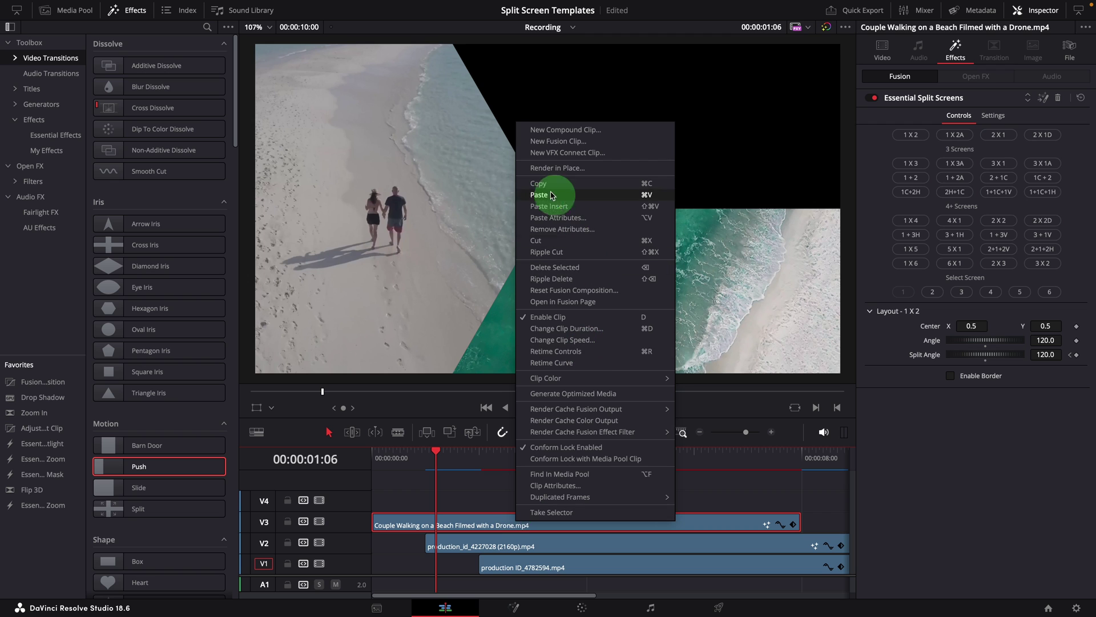
{"action": "left_click", "coordinate": [576, 184]}
{"action": "left_click_drag", "start_coordinate": [411, 543], "coordinate": [543, 558]}
{"action": "right_click", "coordinate": [550, 547]}
{"action": "left_click", "coordinate": [605, 223]}
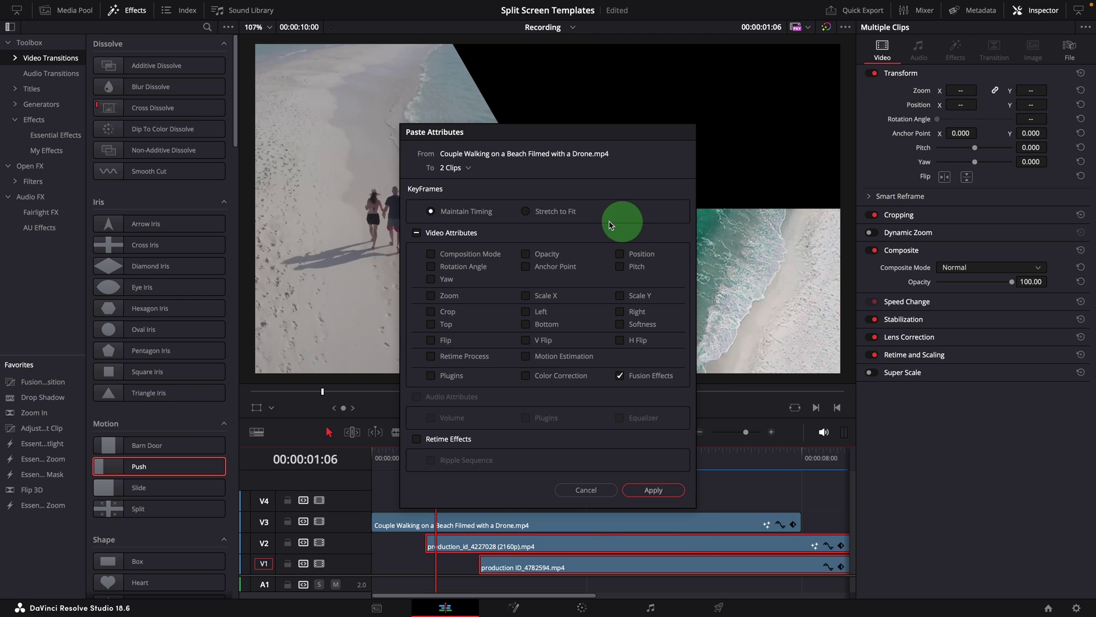
{"action": "left_click", "coordinate": [620, 375]}
{"action": "left_click", "coordinate": [651, 490]}
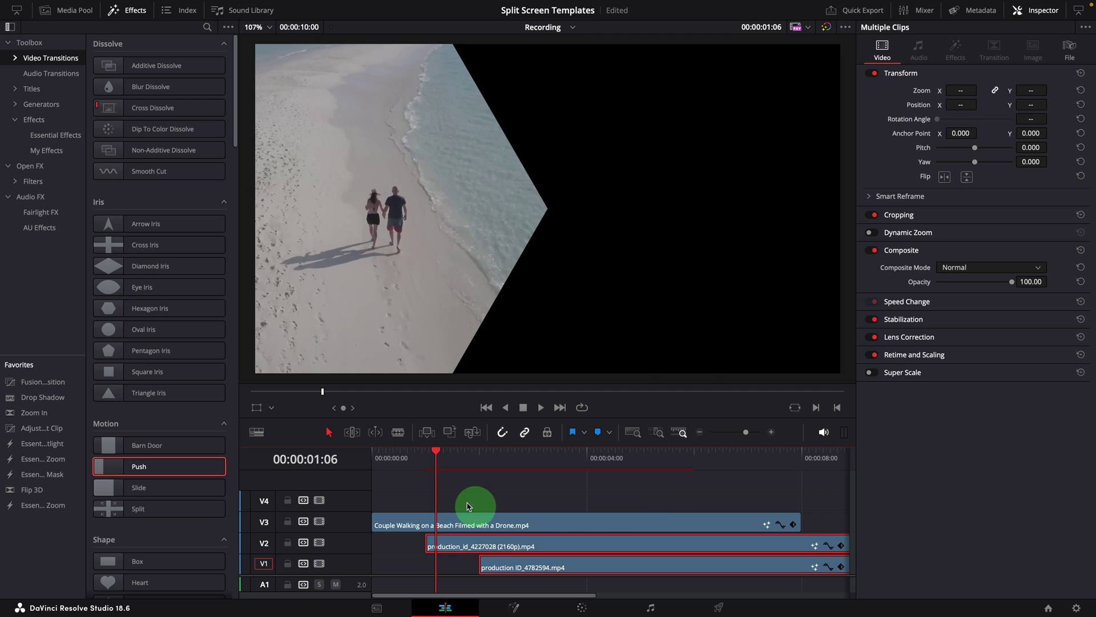
- Set the V2 clip's split-screen Angle to 240 and scrub through its first frames
{"action": "left_click", "coordinate": [425, 459]}
{"action": "left_click", "coordinate": [469, 547]}
{"action": "left_click", "coordinate": [477, 545]}
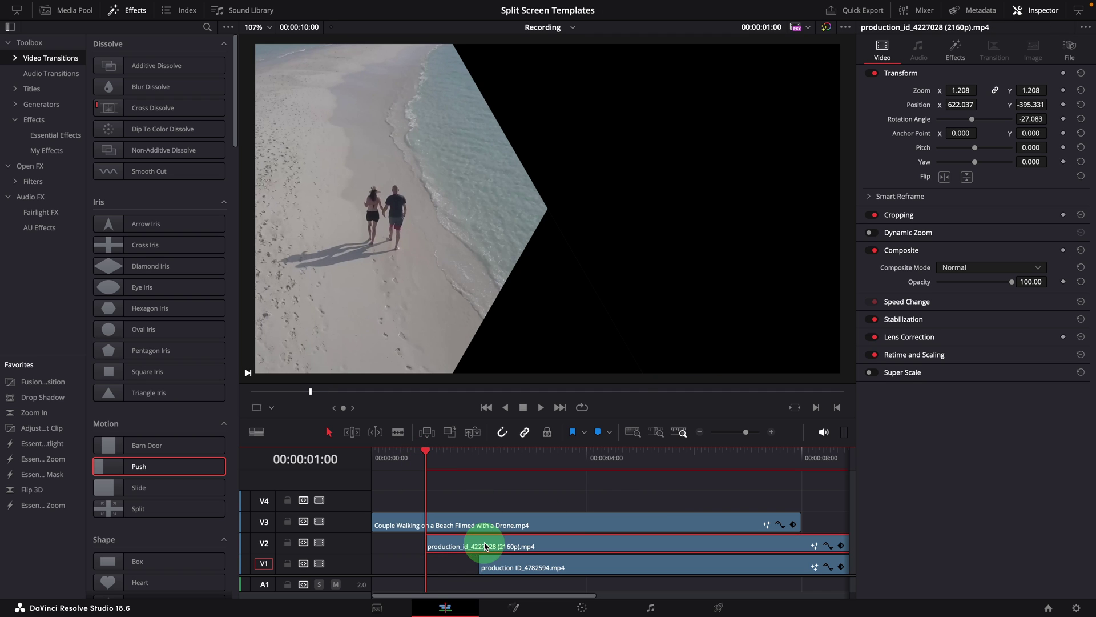
{"action": "left_click", "coordinate": [955, 52]}
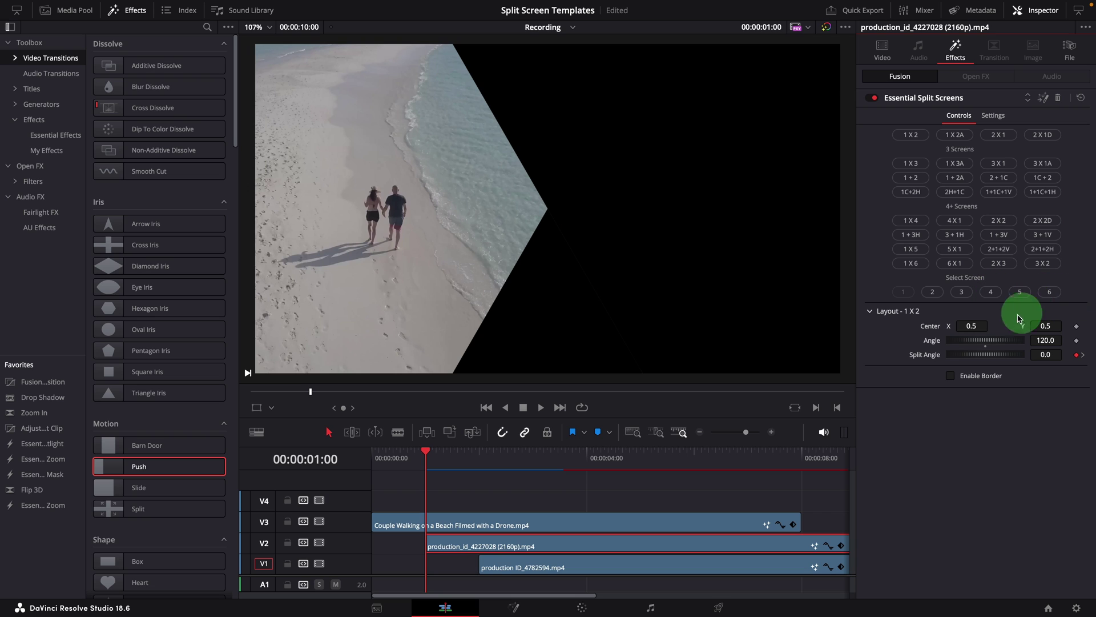
{"action": "left_click", "coordinate": [1045, 340]}
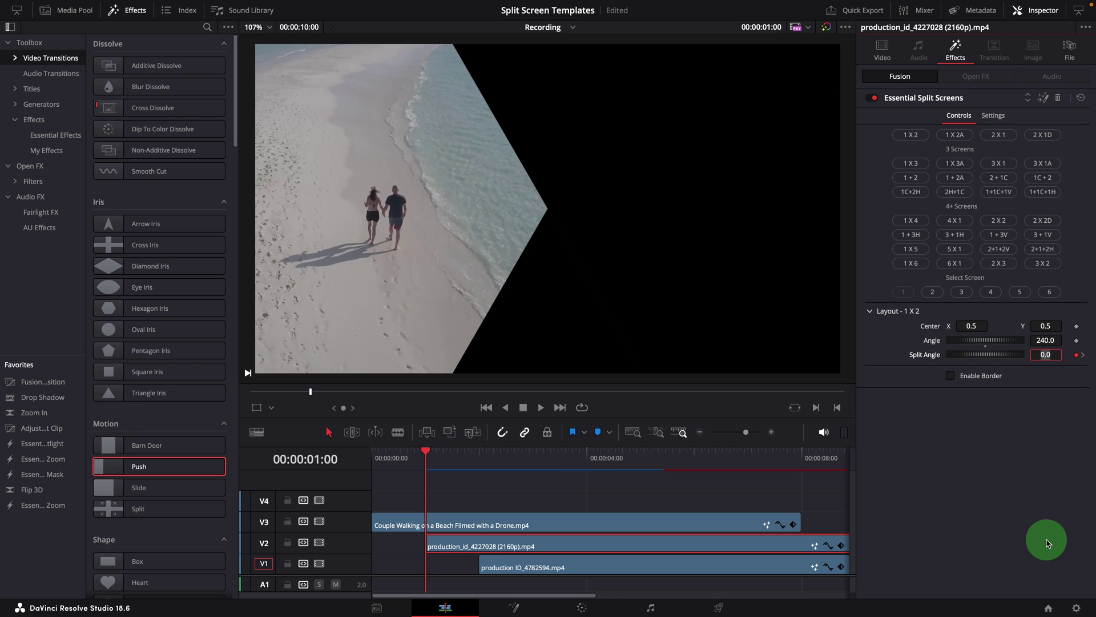
{"action": "left_click_drag", "start_coordinate": [428, 460], "coordinate": [443, 460]}
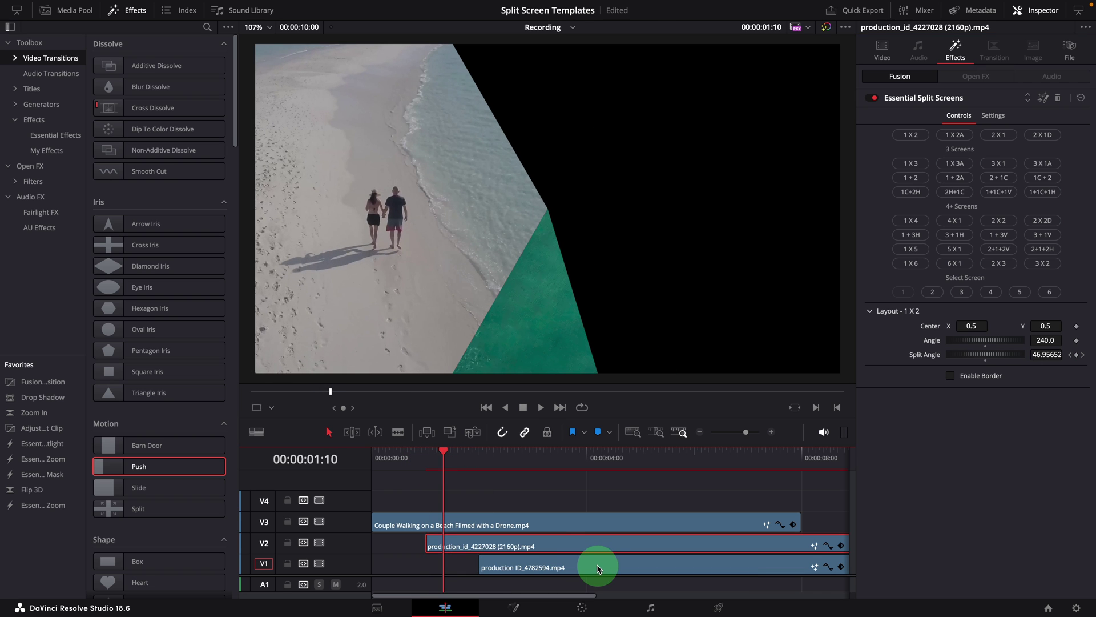
- Set the V1 clip's split-screen Angle to 0 and play the timeline from the start
{"action": "left_click", "coordinate": [597, 568]}
{"action": "left_click", "coordinate": [1045, 340]}
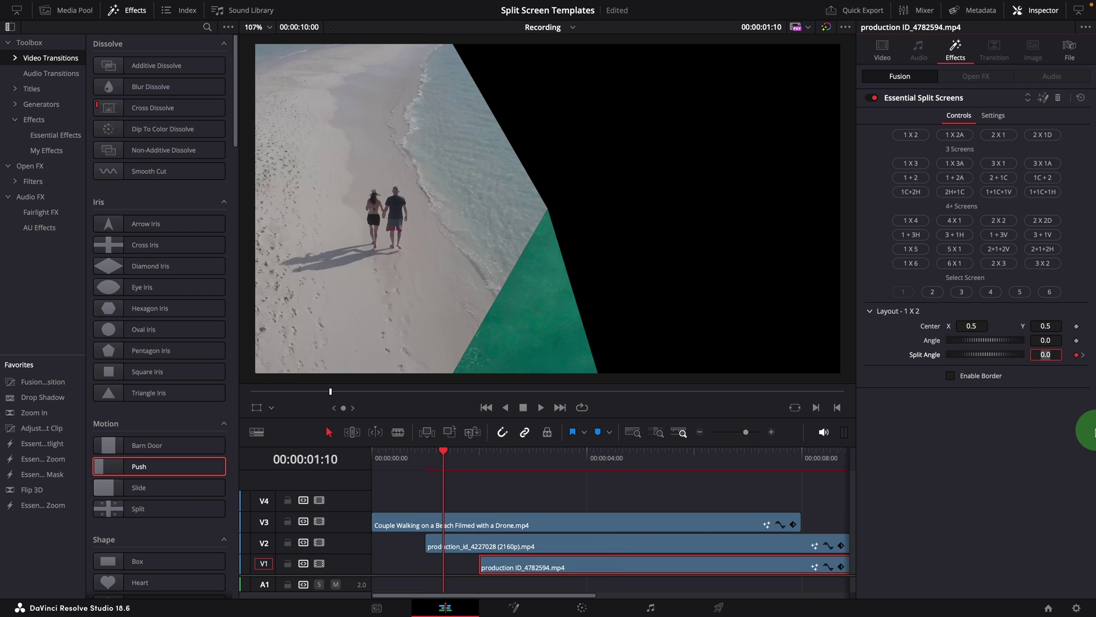
{"action": "left_click_drag", "start_coordinate": [444, 462], "coordinate": [374, 459]}
{"action": "key", "text": "space"}
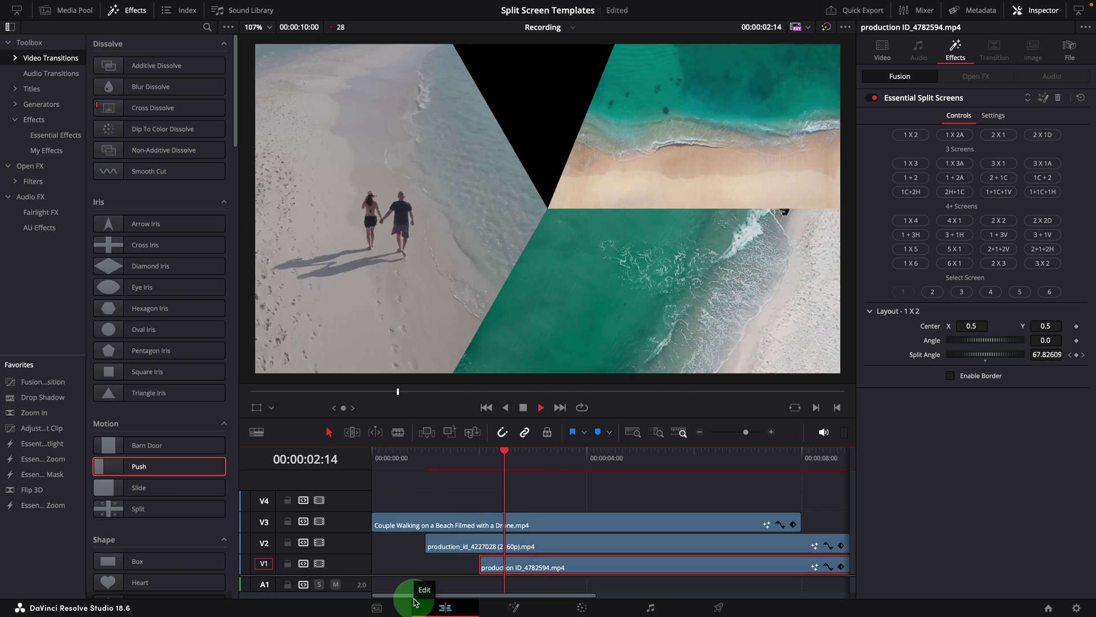
{"action": "key", "text": "space"}
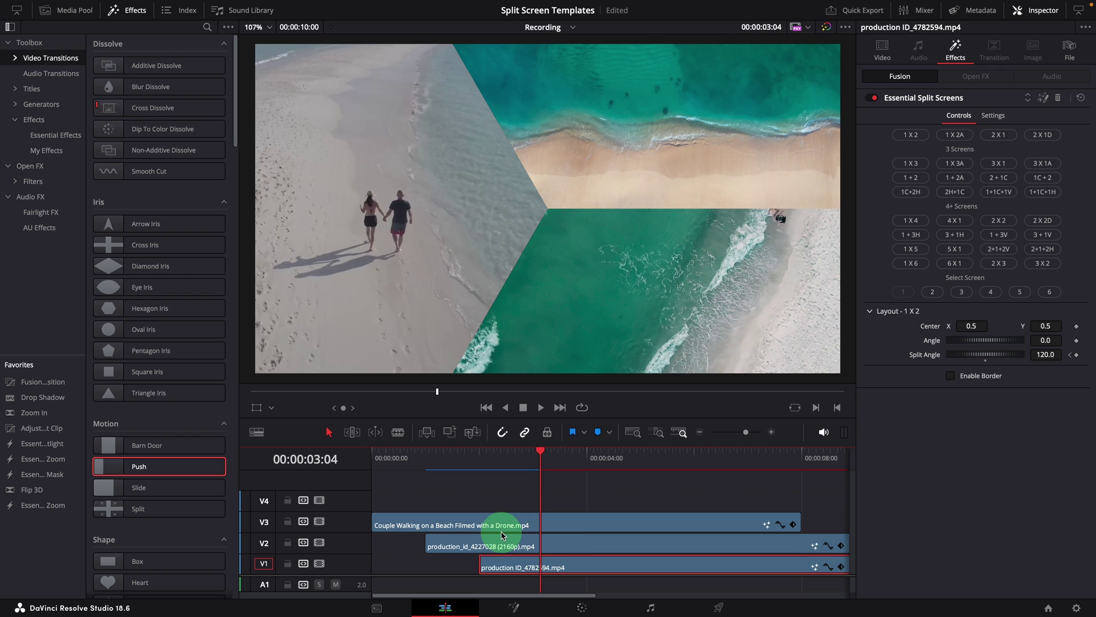
- Shift the V2 clip to start at about 1.3 seconds and the V1 clip at about 2.6 seconds, and play the timeline
{"action": "left_click", "coordinate": [426, 460]}
{"action": "left_click_drag", "start_coordinate": [445, 546], "coordinate": [462, 548]}
{"action": "left_click_drag", "start_coordinate": [451, 460], "coordinate": [495, 459]}
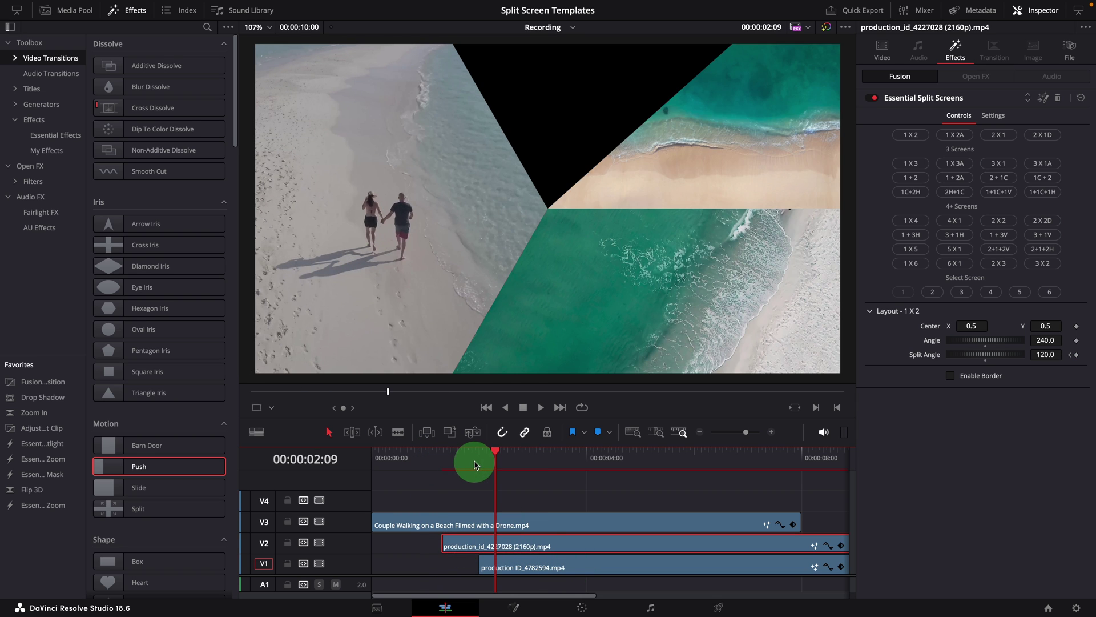
{"action": "left_click_drag", "start_coordinate": [516, 567], "coordinate": [544, 568]}
{"action": "left_click", "coordinate": [374, 460]}
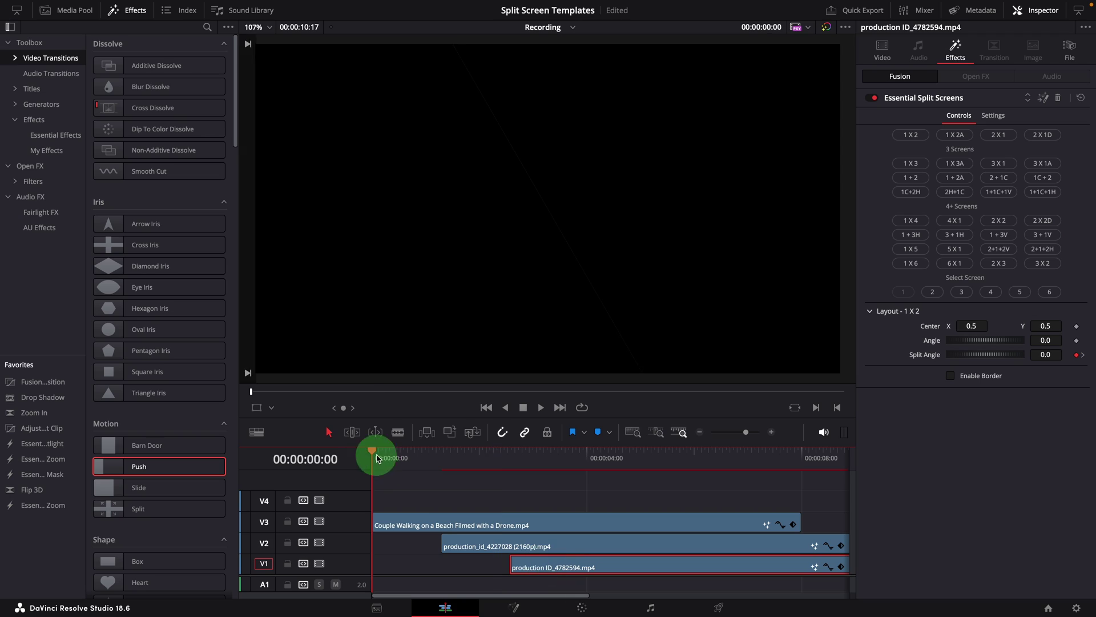
{"action": "key", "text": "space"}
- Open the V3 clip's Essential Split Screens effect in Fusion and fit its Split Angle curve in the Spline editor
{"action": "left_click", "coordinate": [440, 581]}
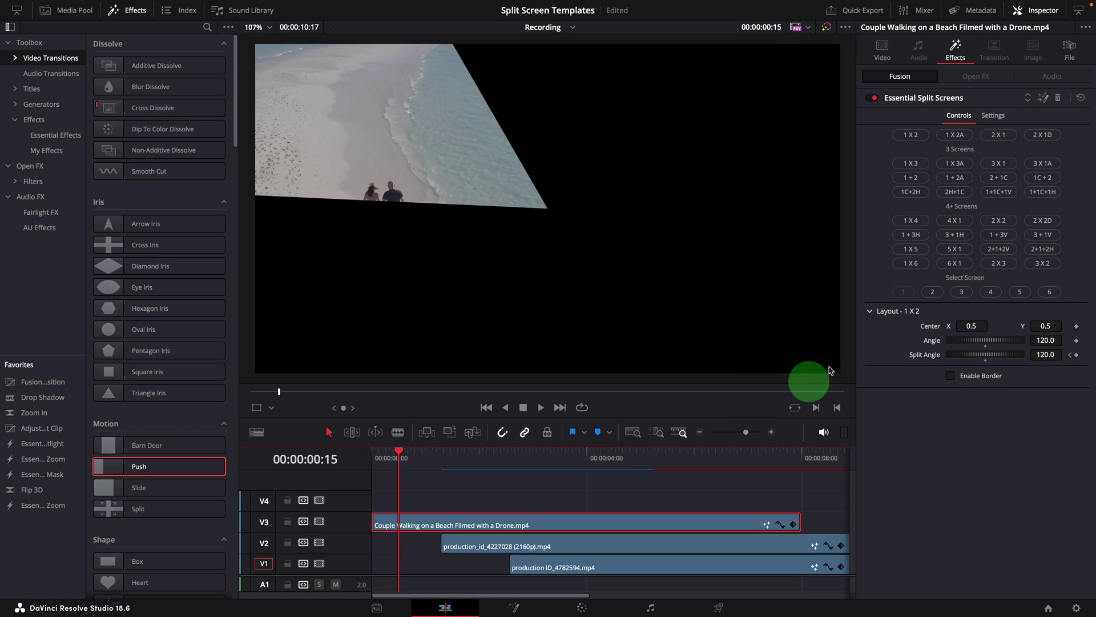
{"action": "left_click", "coordinate": [1044, 100]}
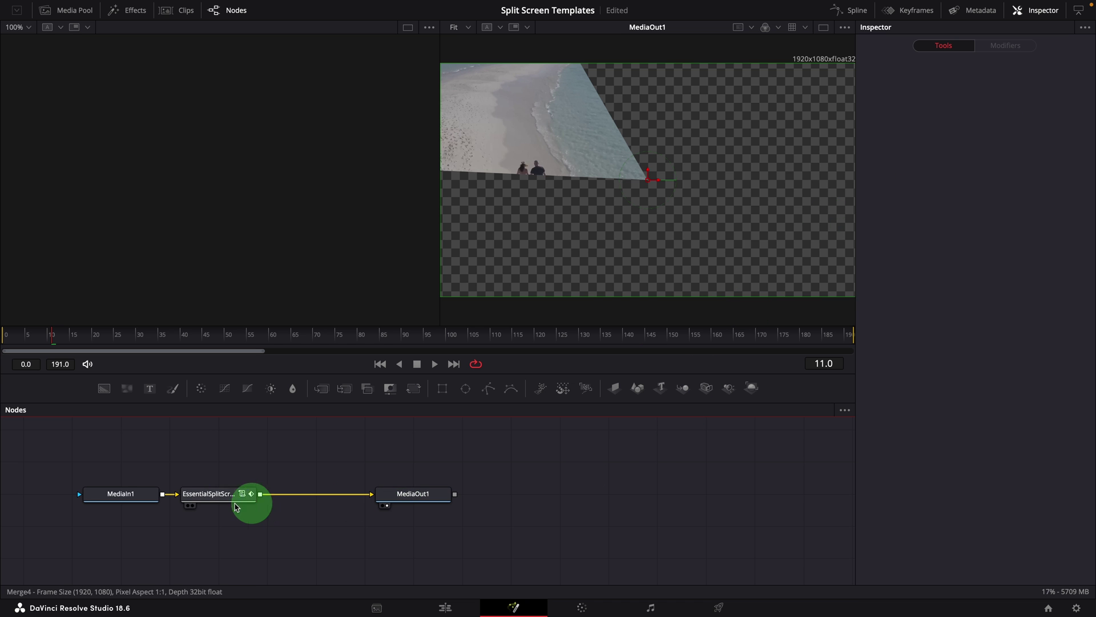
{"action": "left_click", "coordinate": [217, 503]}
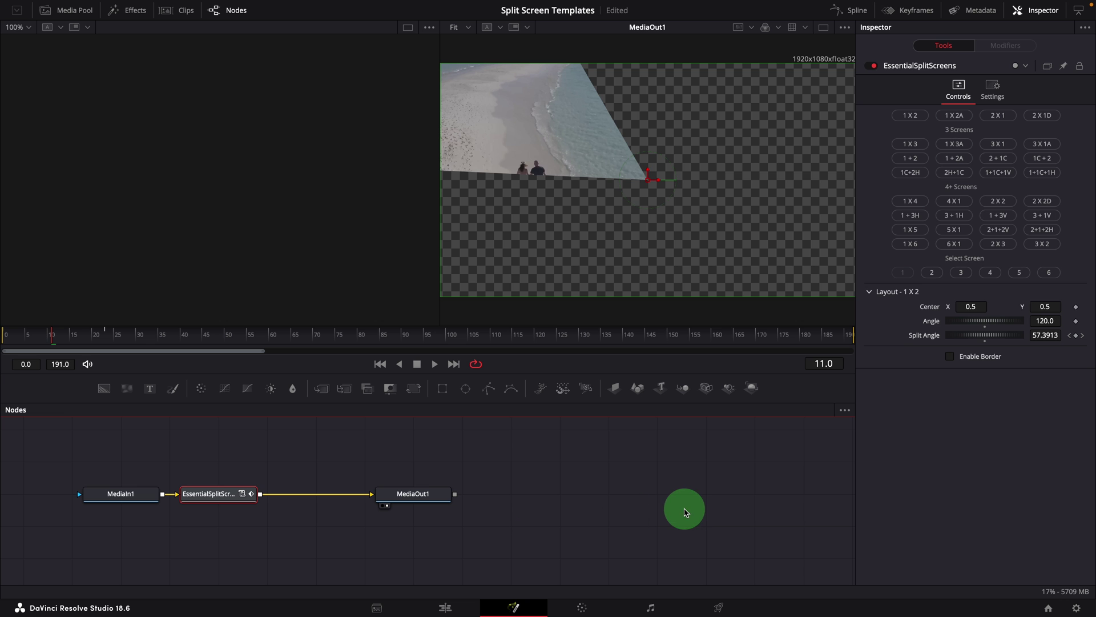
{"action": "left_click", "coordinate": [854, 11]}
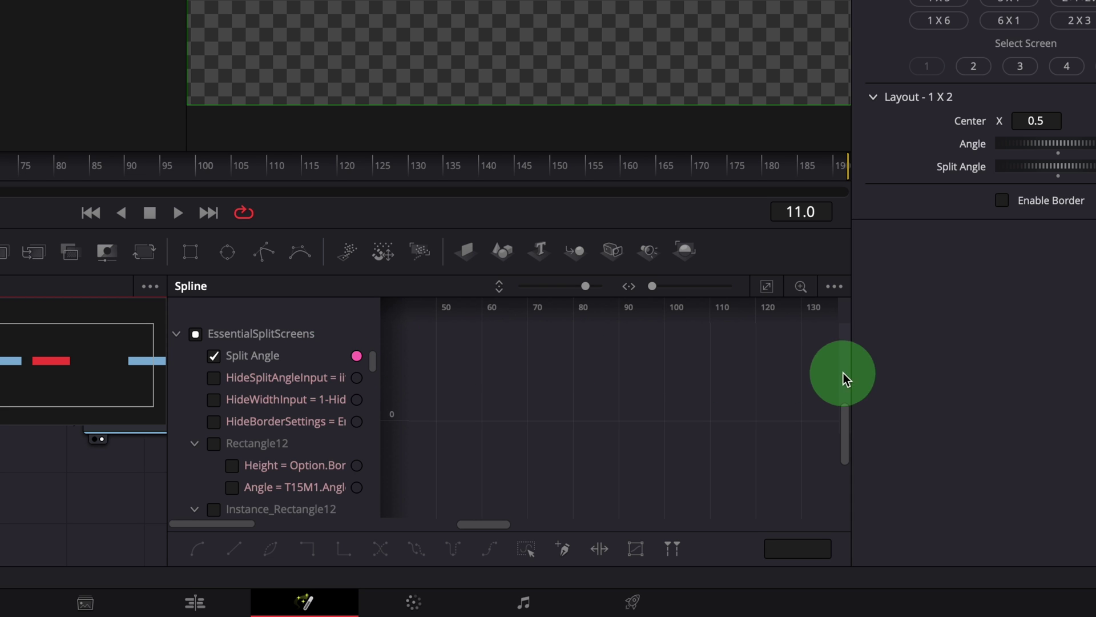
{"action": "left_click", "coordinate": [767, 286]}
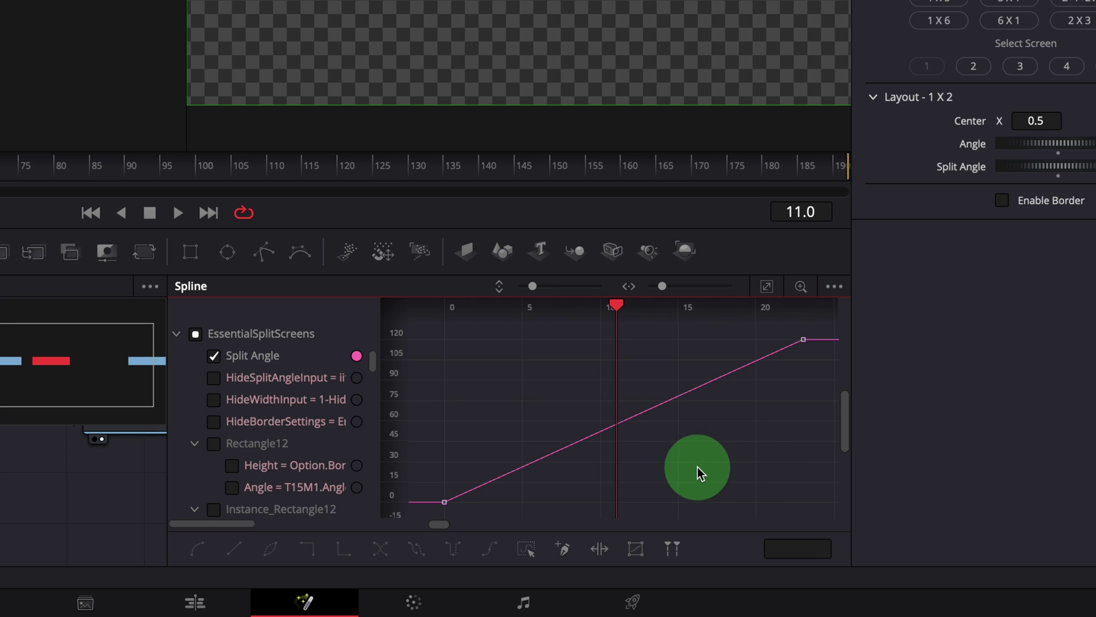
- Smooth both Split Angle keyframes into a flat ease-in and ease-out curve and lengthen the first keyframe's handle
{"action": "left_click_drag", "start_coordinate": [434, 370], "coordinate": [805, 513]}
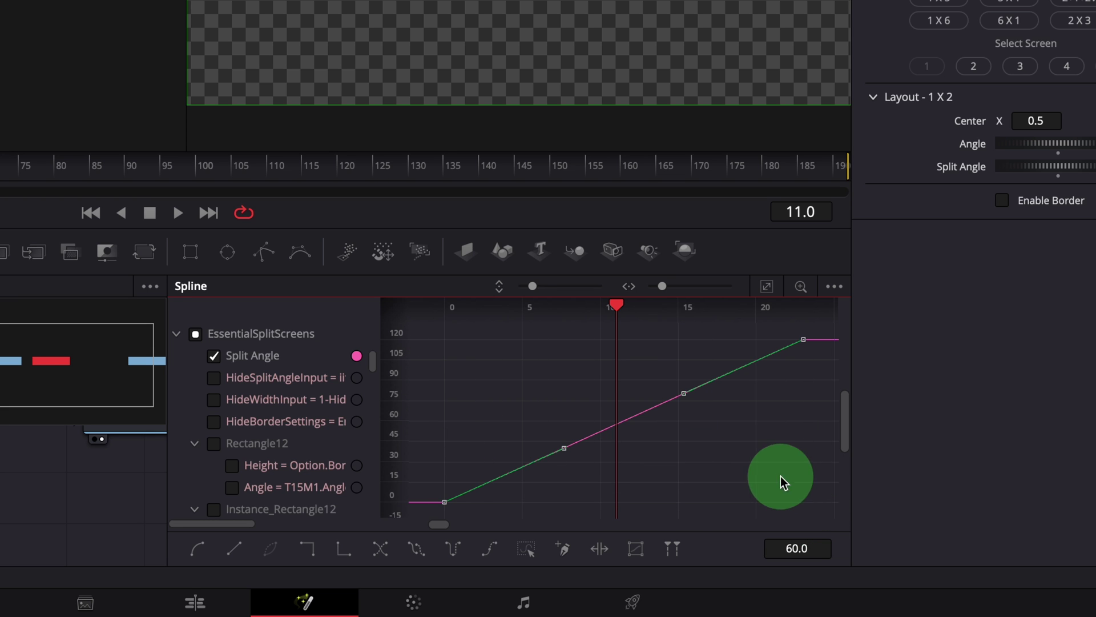
{"action": "left_click", "coordinate": [200, 551]}
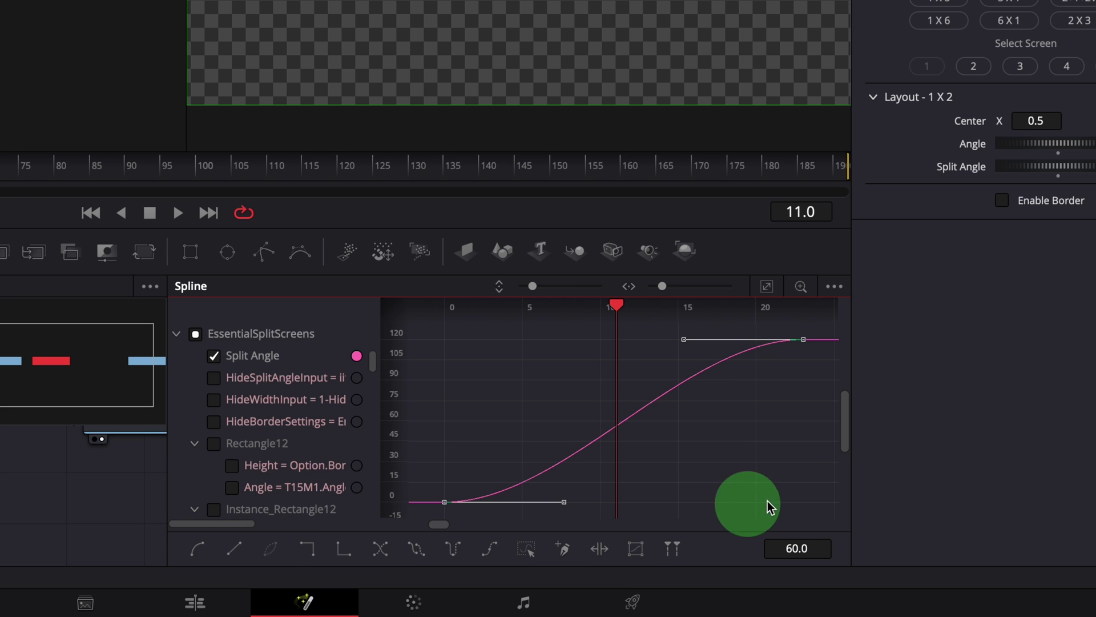
{"action": "left_click", "coordinate": [564, 502]}
{"action": "left_click_drag", "start_coordinate": [562, 504], "coordinate": [648, 505]}
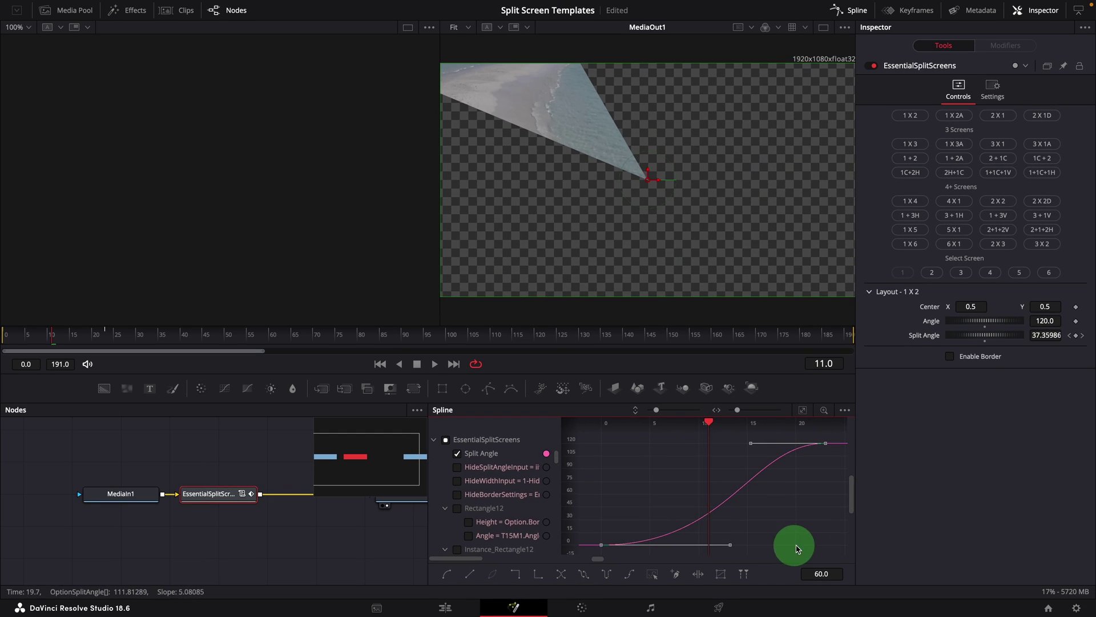
- Return to the Edit page and play the split-screen animation from the start of the timeline
{"action": "left_click", "coordinate": [195, 602]}
{"action": "left_click", "coordinate": [122, 362]}
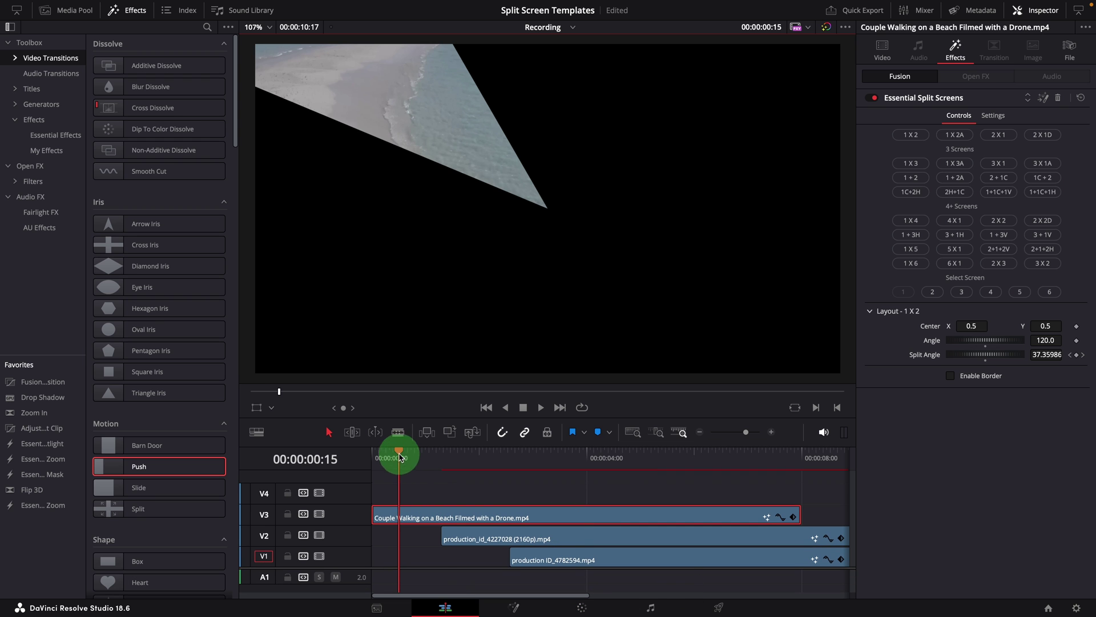
{"action": "key", "text": "Home"}
{"action": "key", "text": "space"}
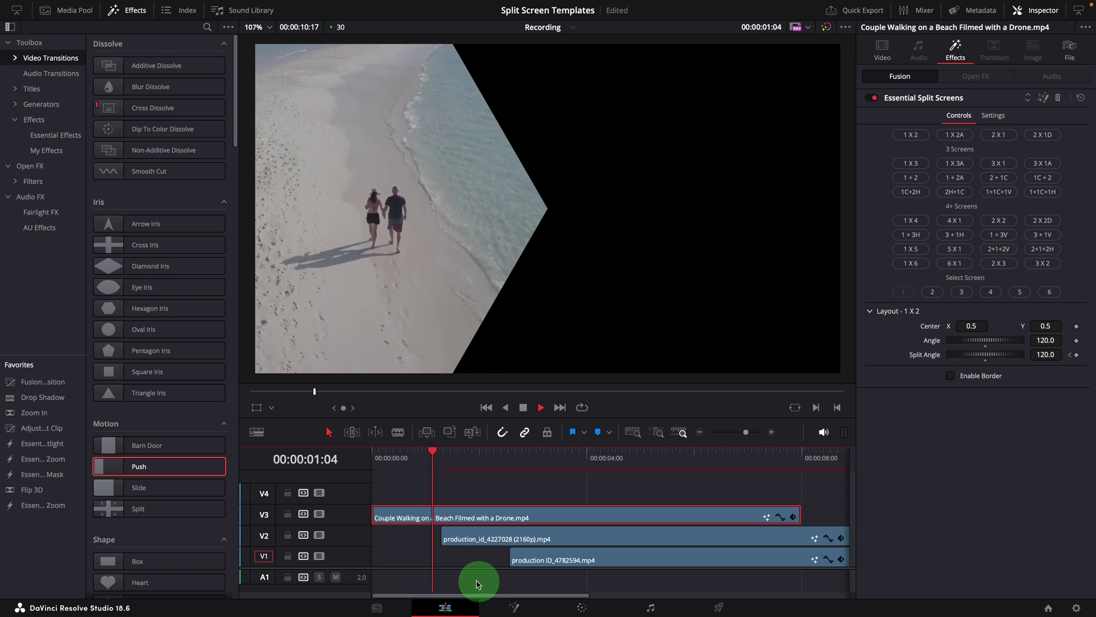
{"action": "left_click", "coordinate": [377, 459]}
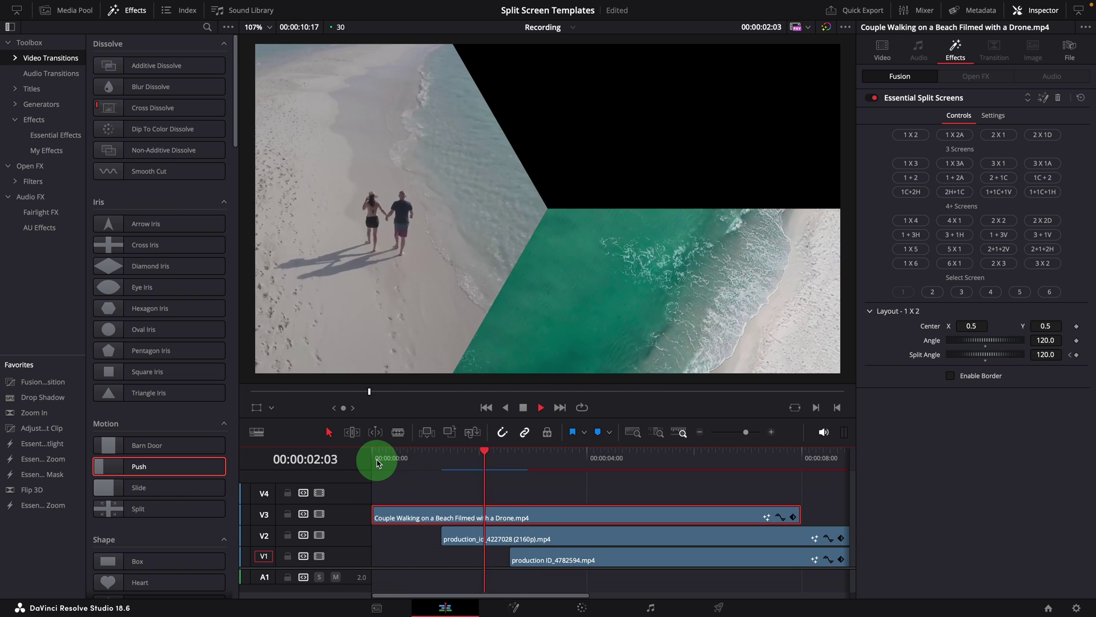
{"action": "left_click", "coordinate": [375, 454]}
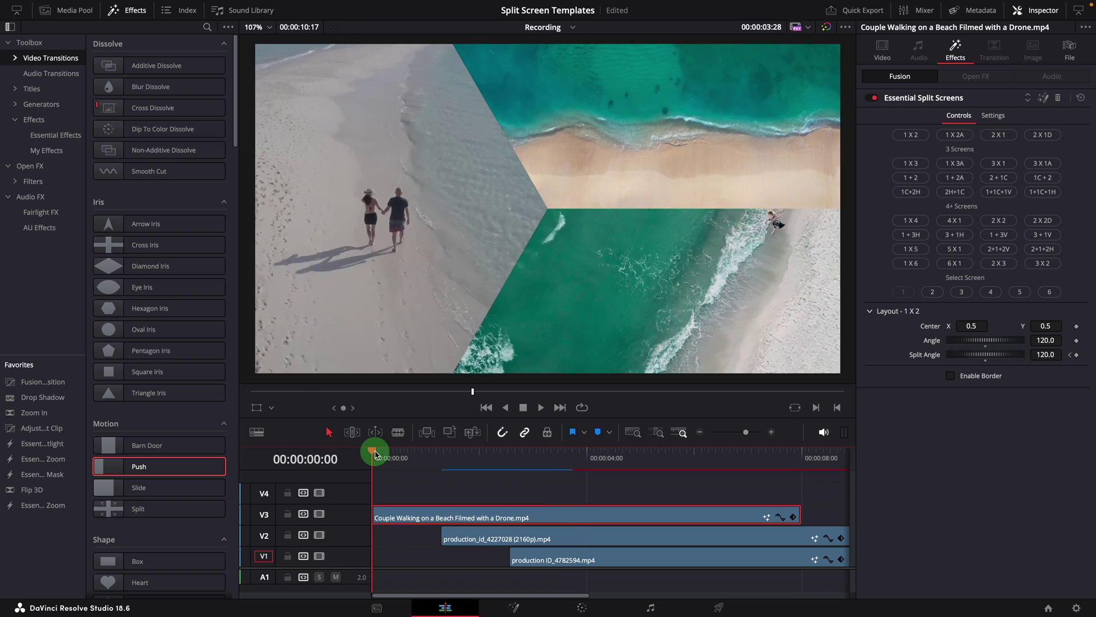
{"action": "key", "text": "space"}
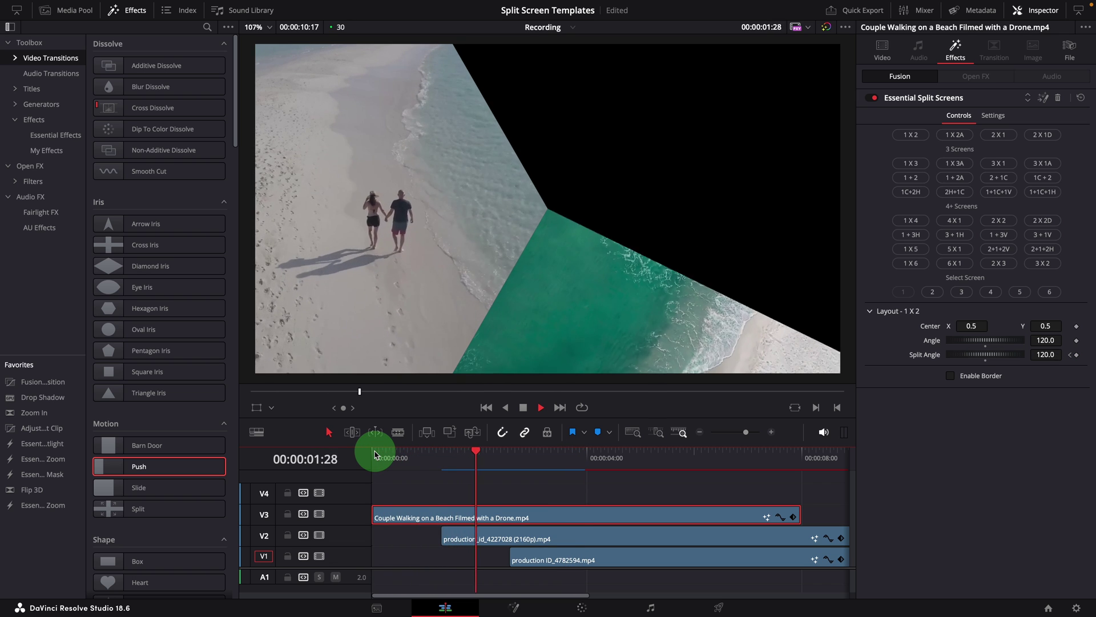
{"action": "key", "text": "space"}
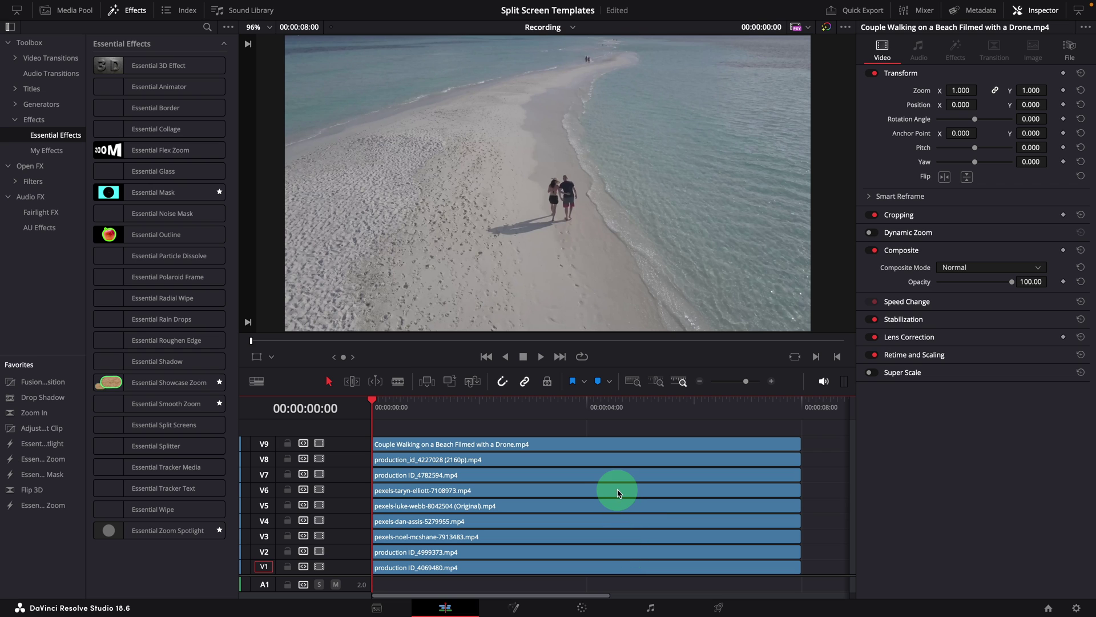
- Disable all the clips on tracks V8 through V1, leaving the V9 clip enabled
{"action": "left_click", "coordinate": [588, 459]}
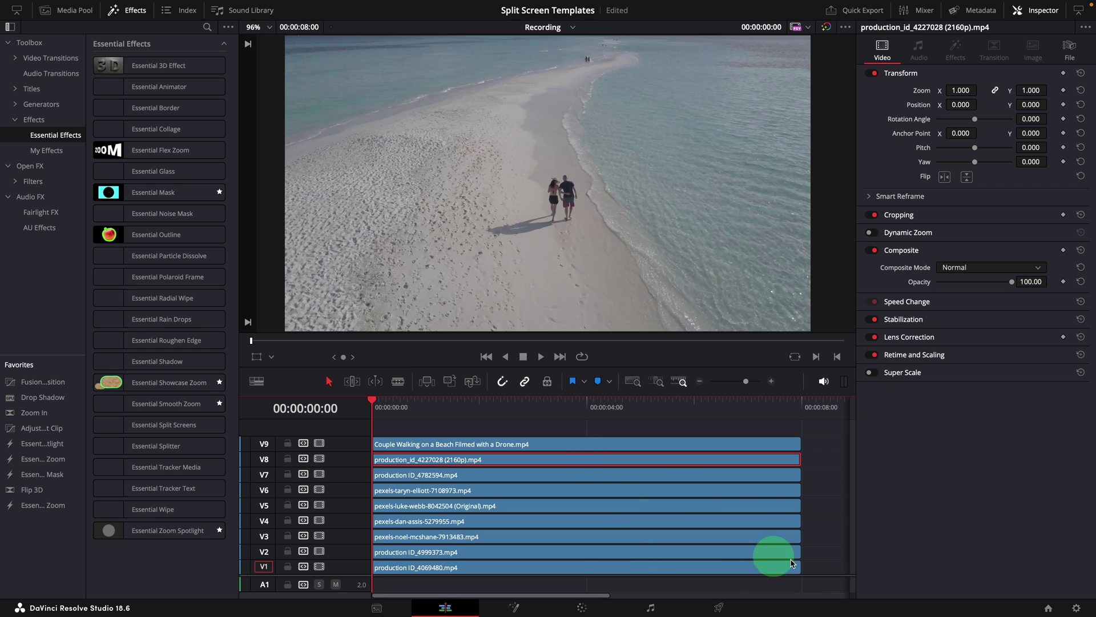
{"action": "left_click", "coordinate": [778, 571], "text": "shift"}
{"action": "key", "text": "d"}
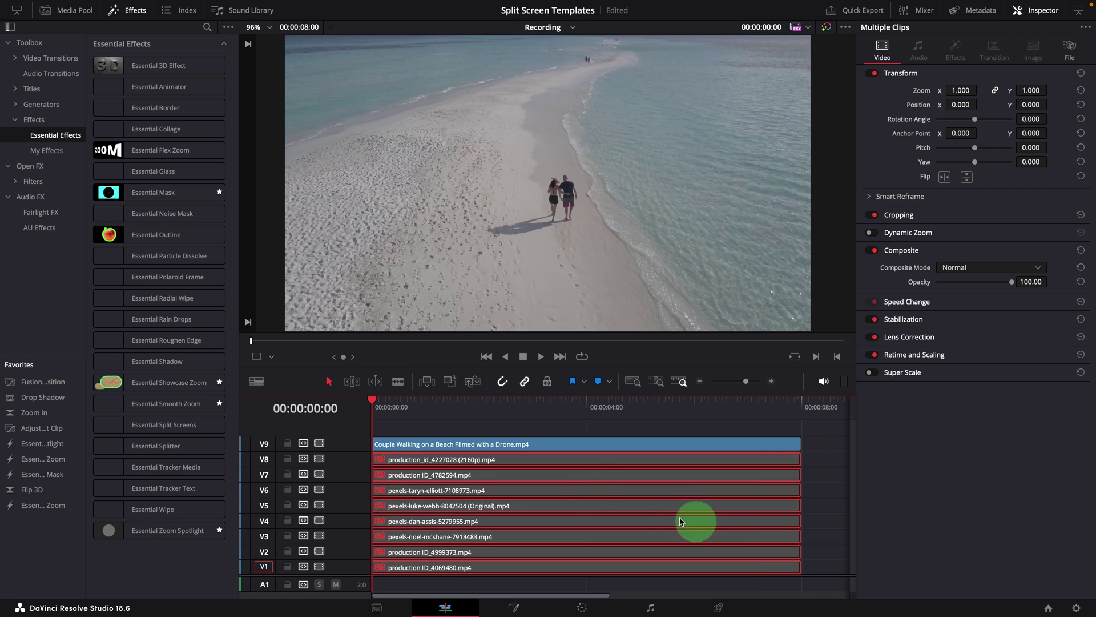
- Apply Essential Split Screens to the V9 clip with the 3 X 2 layout and set its Center X to 0.333
{"action": "left_click_drag", "start_coordinate": [378, 406], "coordinate": [431, 407]}
{"action": "left_click", "coordinate": [490, 444]}
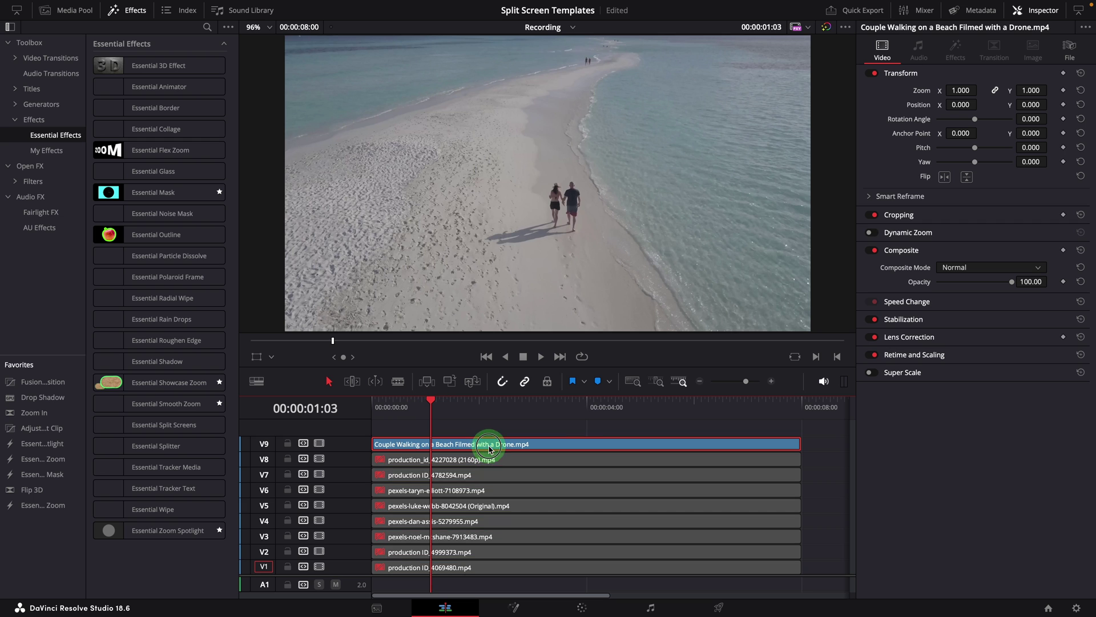
{"action": "left_click_drag", "start_coordinate": [205, 432], "coordinate": [524, 448]}
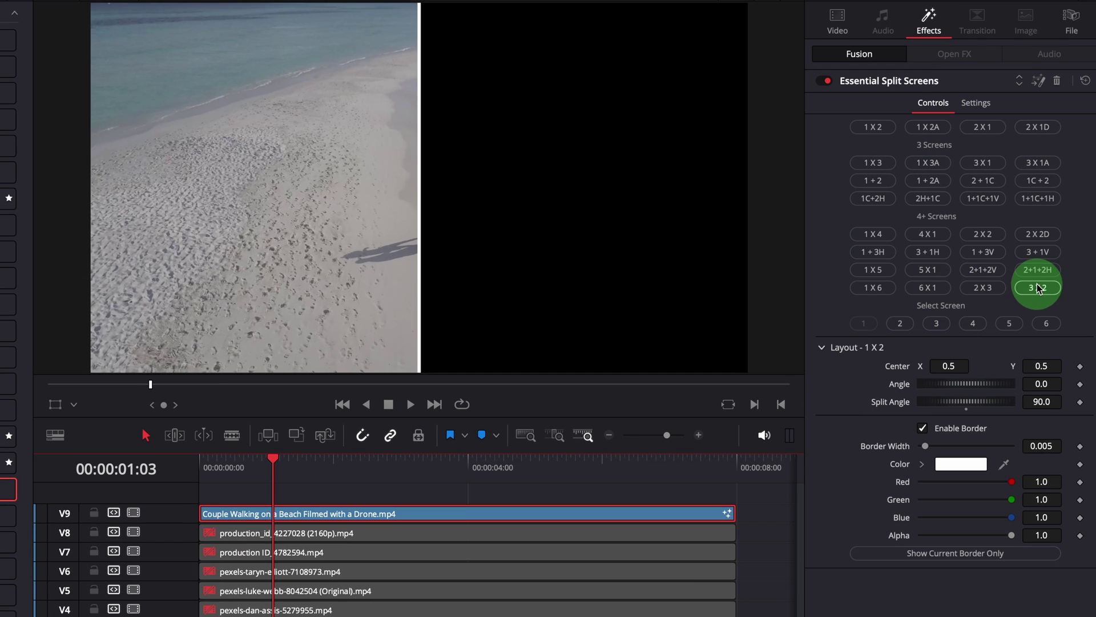
{"action": "left_click", "coordinate": [1038, 287]}
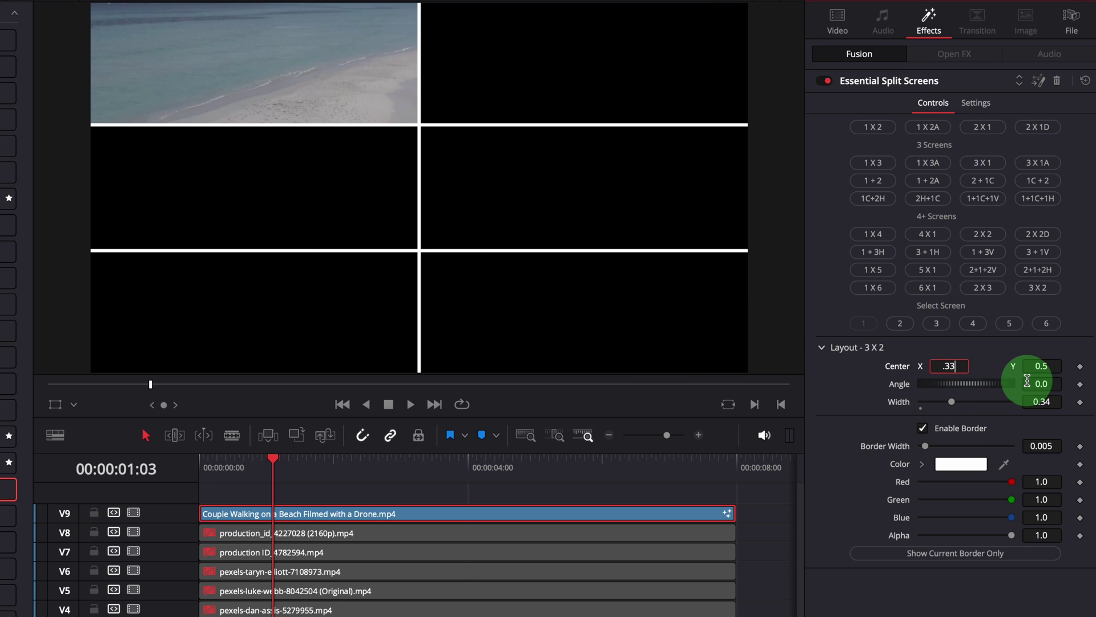
{"action": "key", "text": "Tab"}
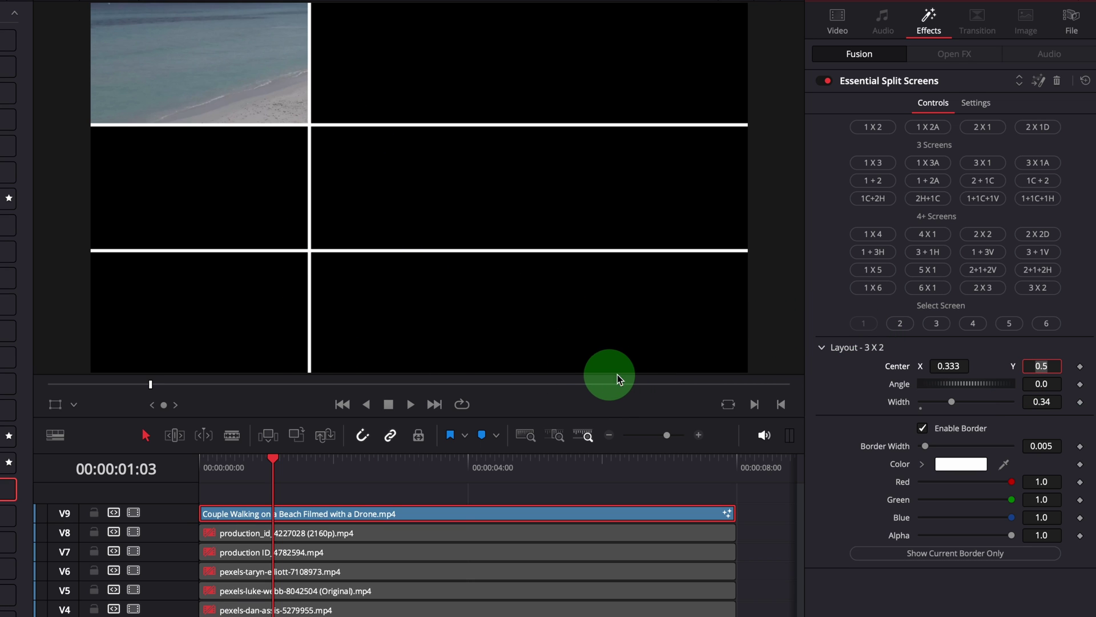
- Copy the V9 clip, paste only its Fusion Effects onto the V8 and V7 clips, and enable both clips
{"action": "right_click", "coordinate": [392, 514]}
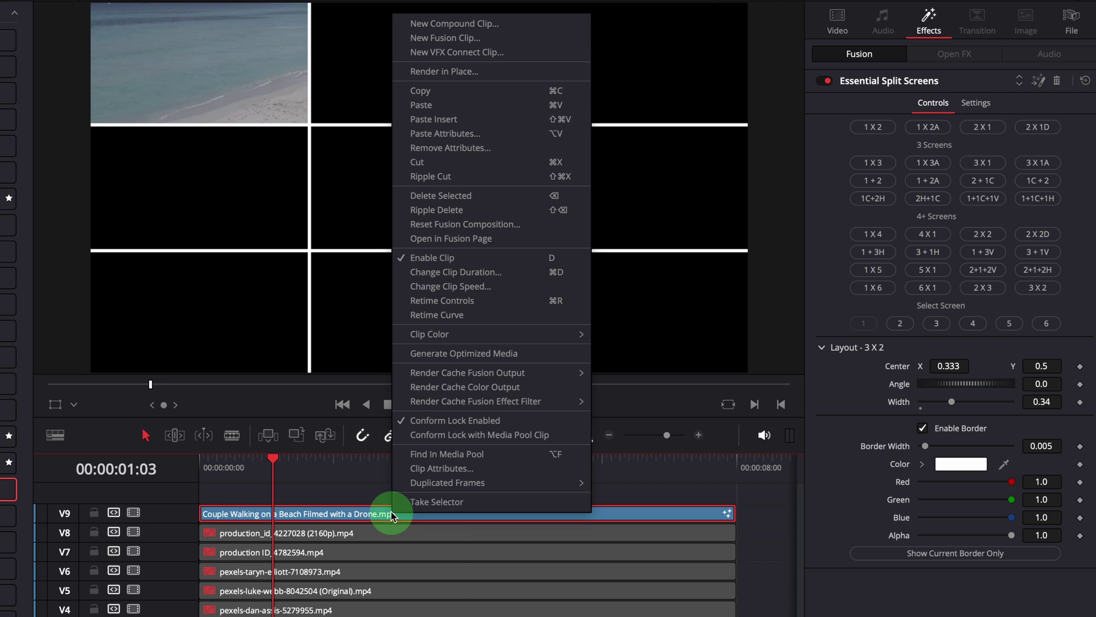
{"action": "left_click", "coordinate": [507, 92]}
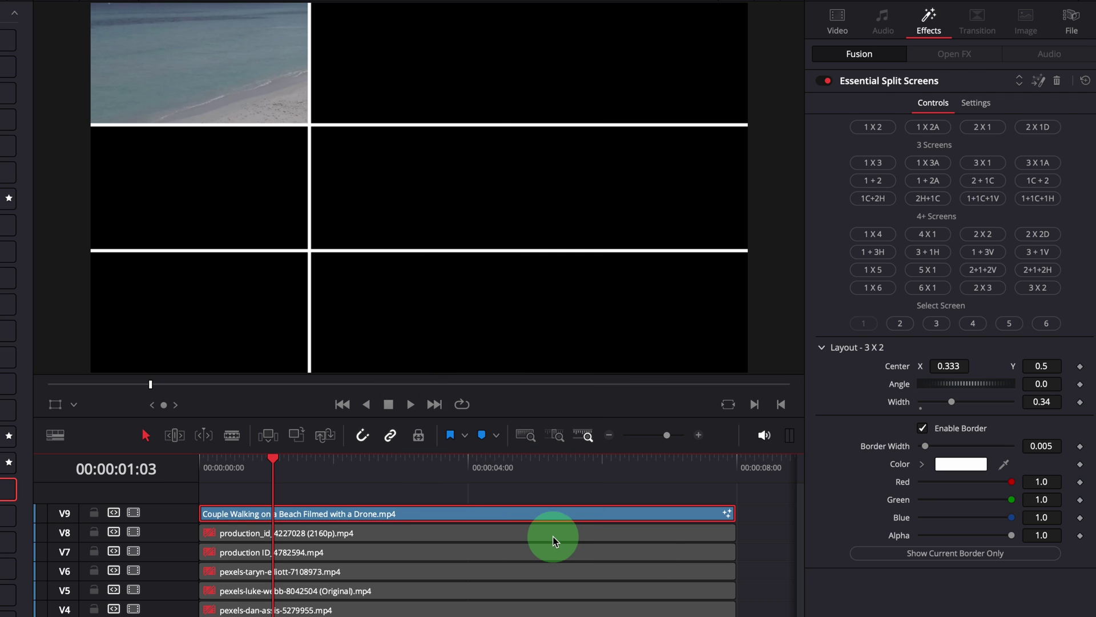
{"action": "left_click_drag", "start_coordinate": [744, 553], "coordinate": [681, 536]}
{"action": "right_click", "coordinate": [595, 532]}
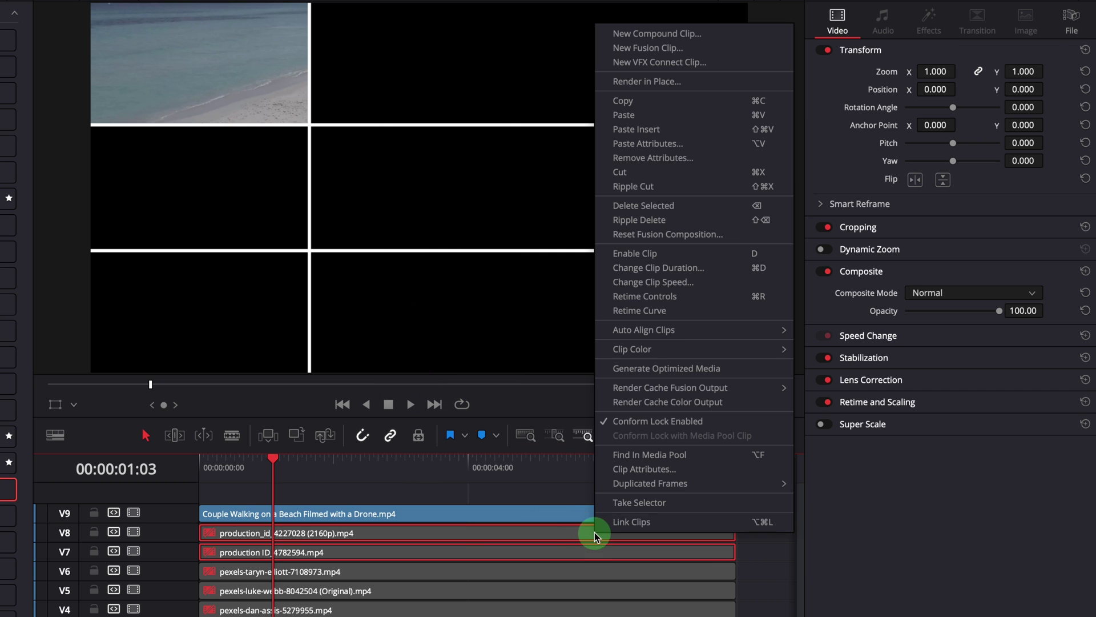
{"action": "left_click", "coordinate": [710, 146]}
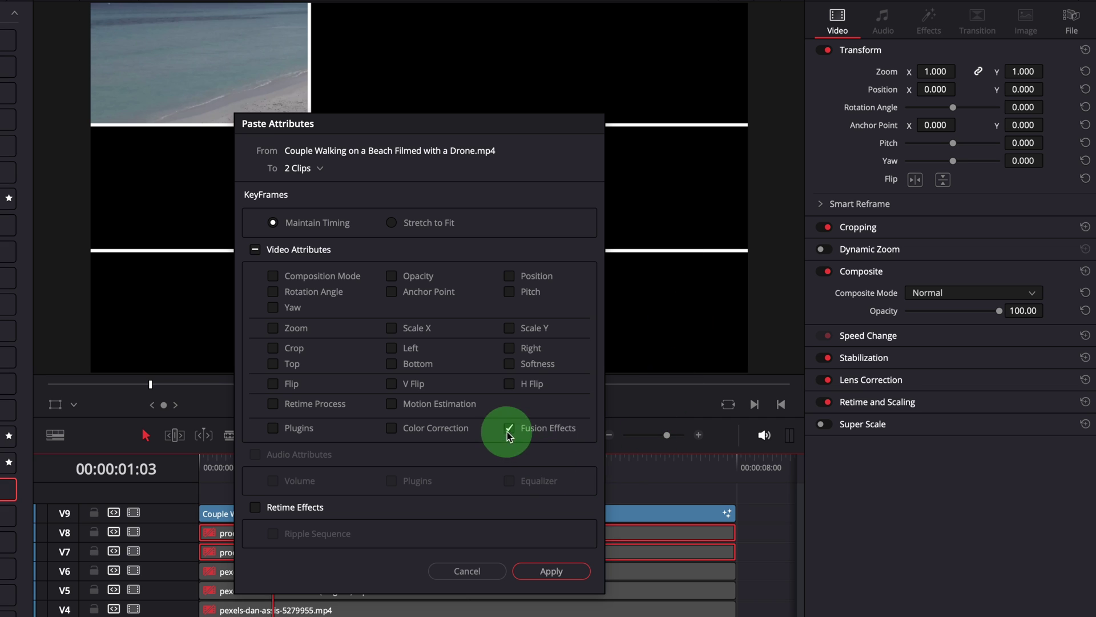
{"action": "left_click", "coordinate": [552, 571]}
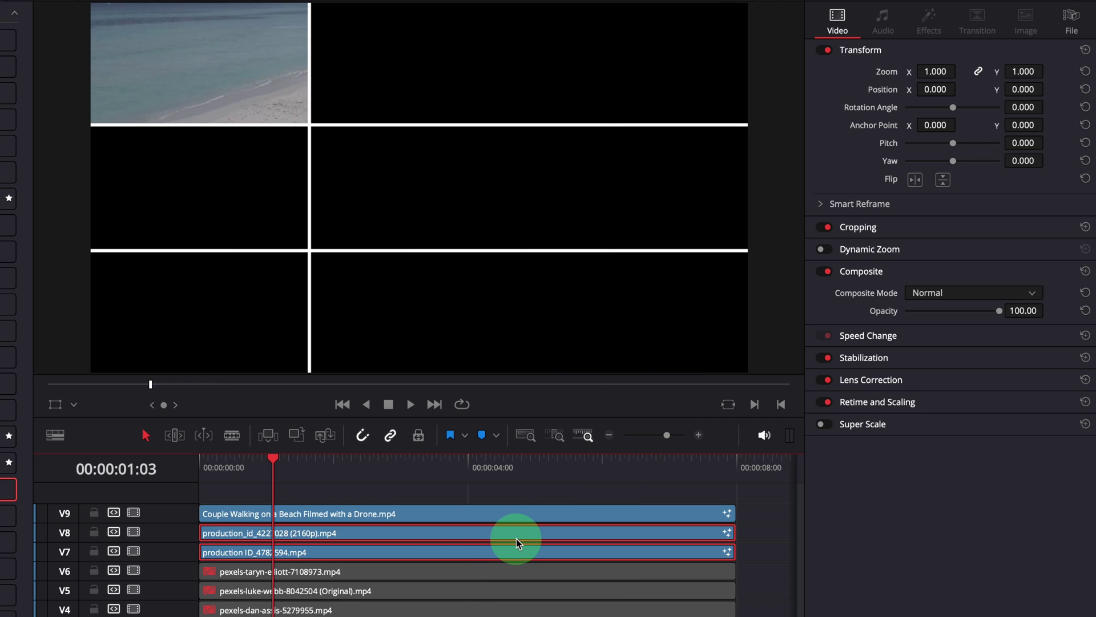
- Assign the V8 clip to screen 2 and the V7 clip to screen 3 of the split-screen layout
{"action": "left_click", "coordinate": [367, 530]}
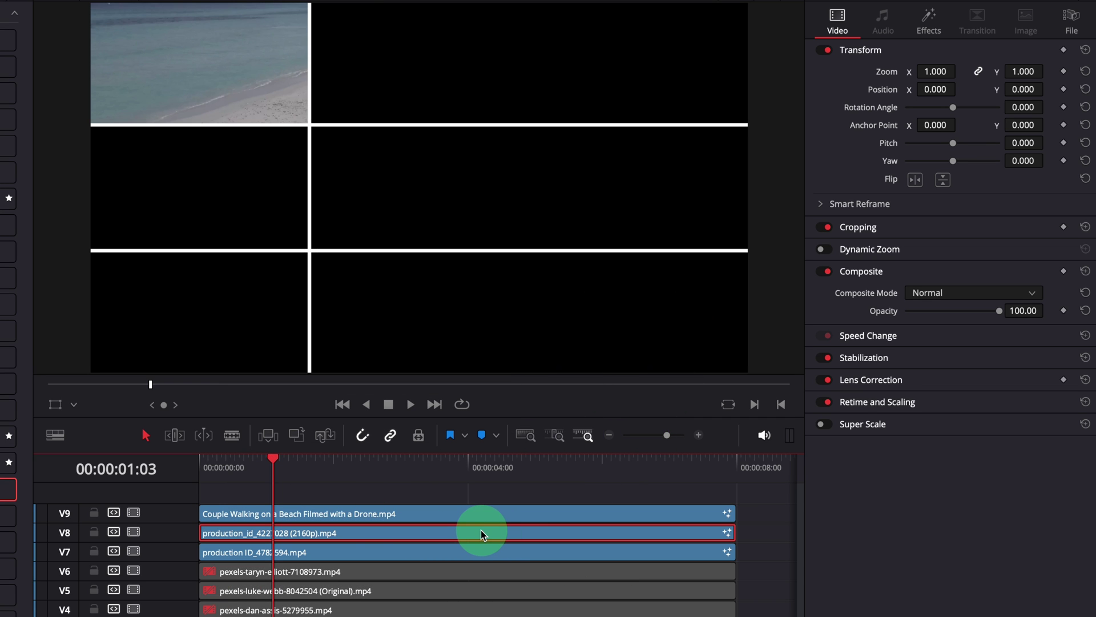
{"action": "left_click", "coordinate": [929, 23]}
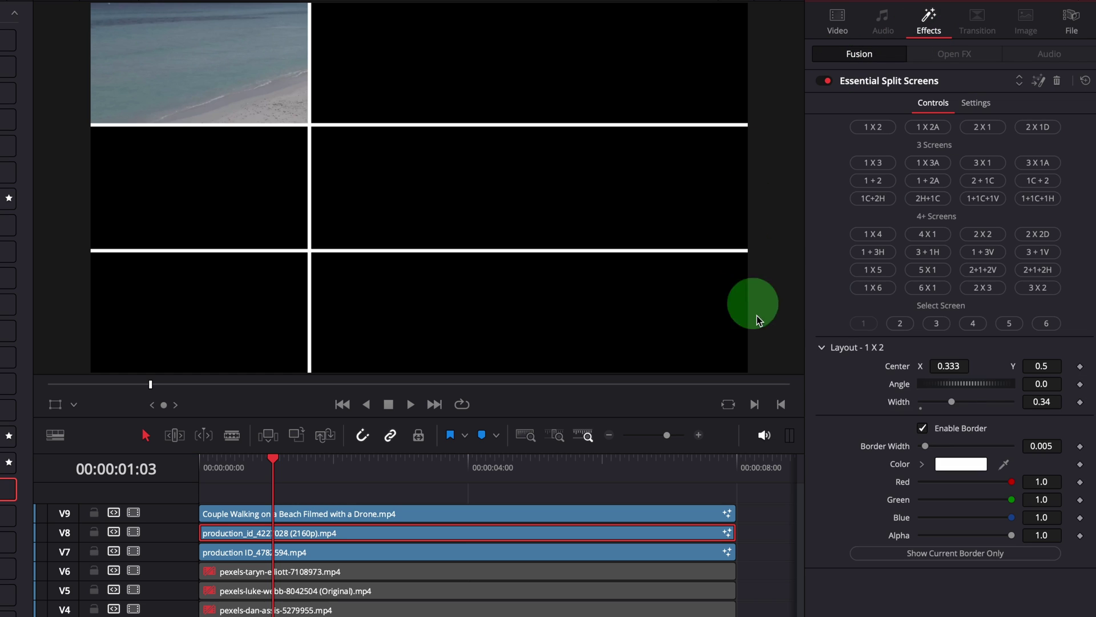
{"action": "left_click", "coordinate": [901, 324]}
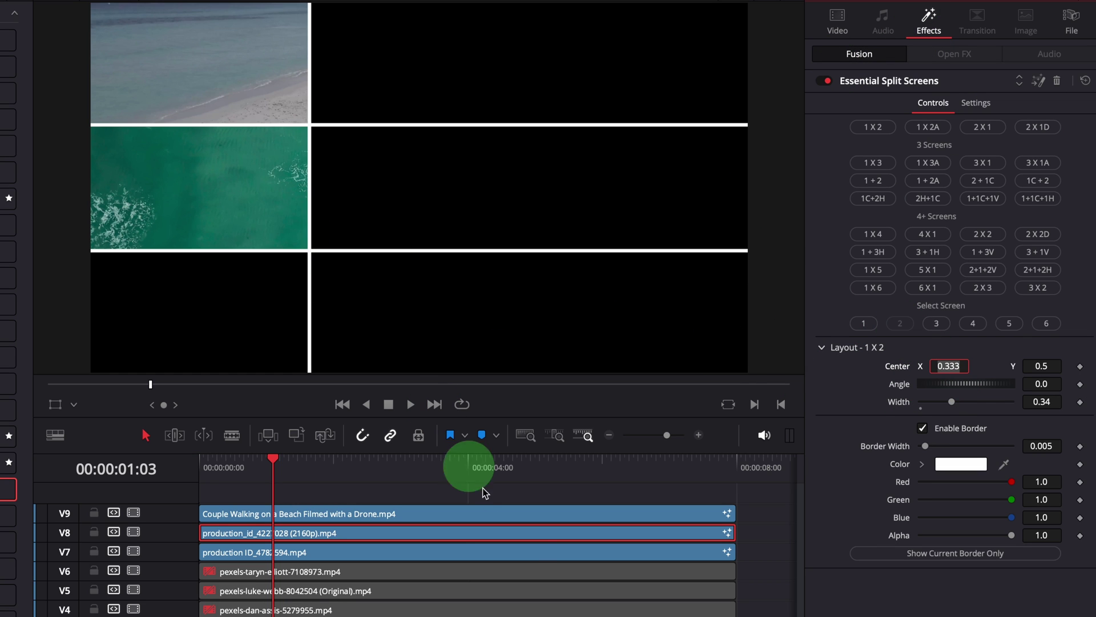
{"action": "left_click", "coordinate": [505, 553]}
{"action": "left_click", "coordinate": [976, 335]}
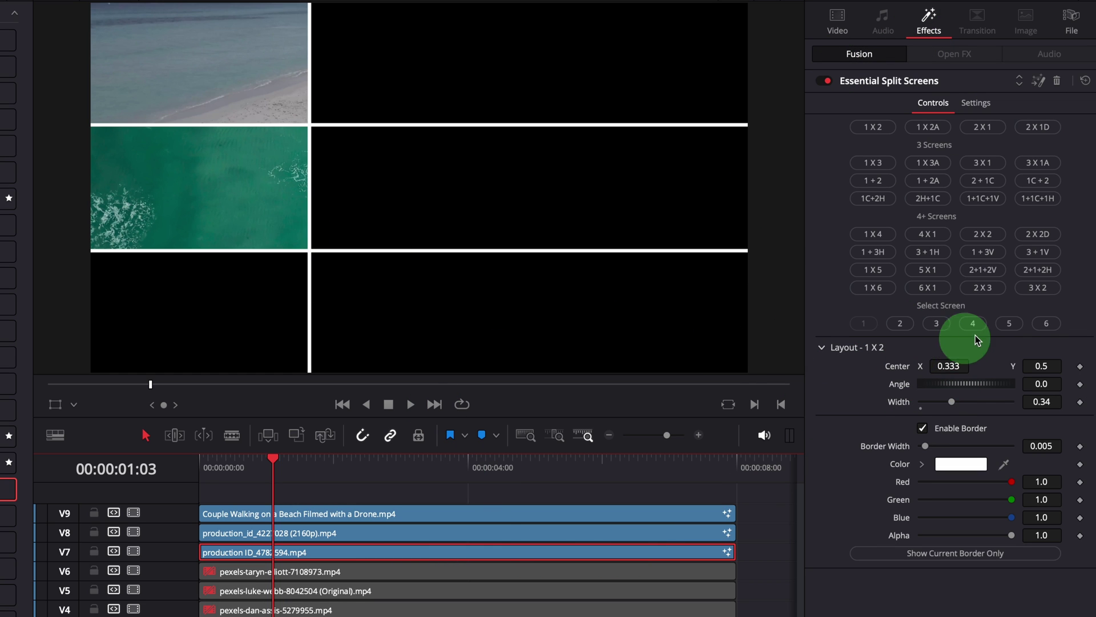
{"action": "left_click", "coordinate": [933, 331]}
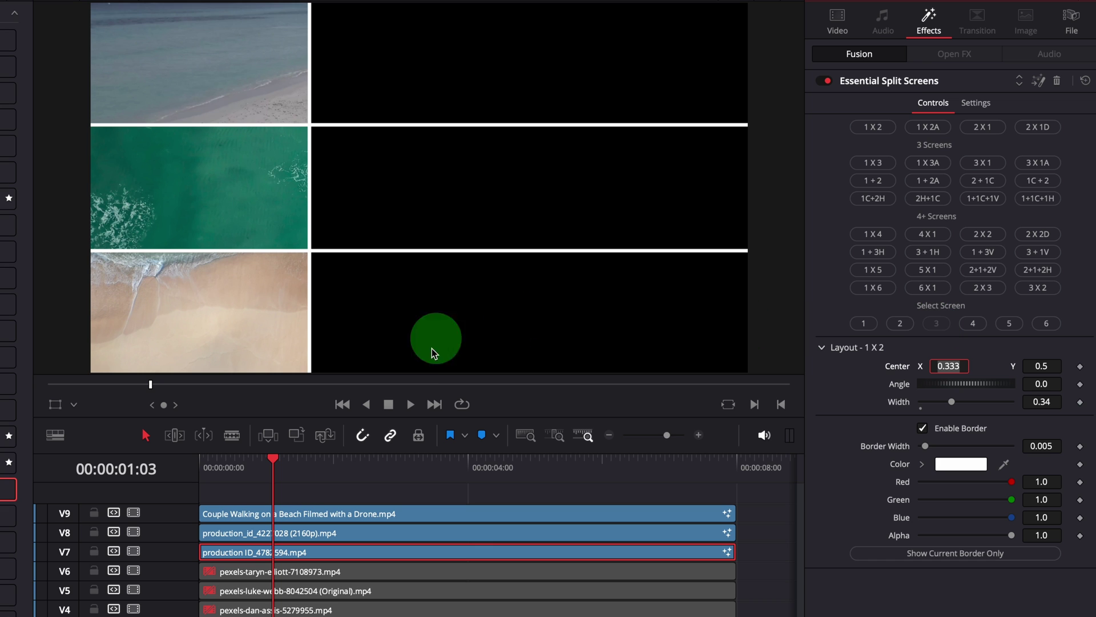
{"action": "mouse_move", "coordinate": [275, 479]}
{"action": "left_mouse_down"}
{"action": "mouse_move", "coordinate": [201, 470]}
{"action": "mouse_move", "coordinate": [261, 467]}
{"action": "left_mouse_up"}
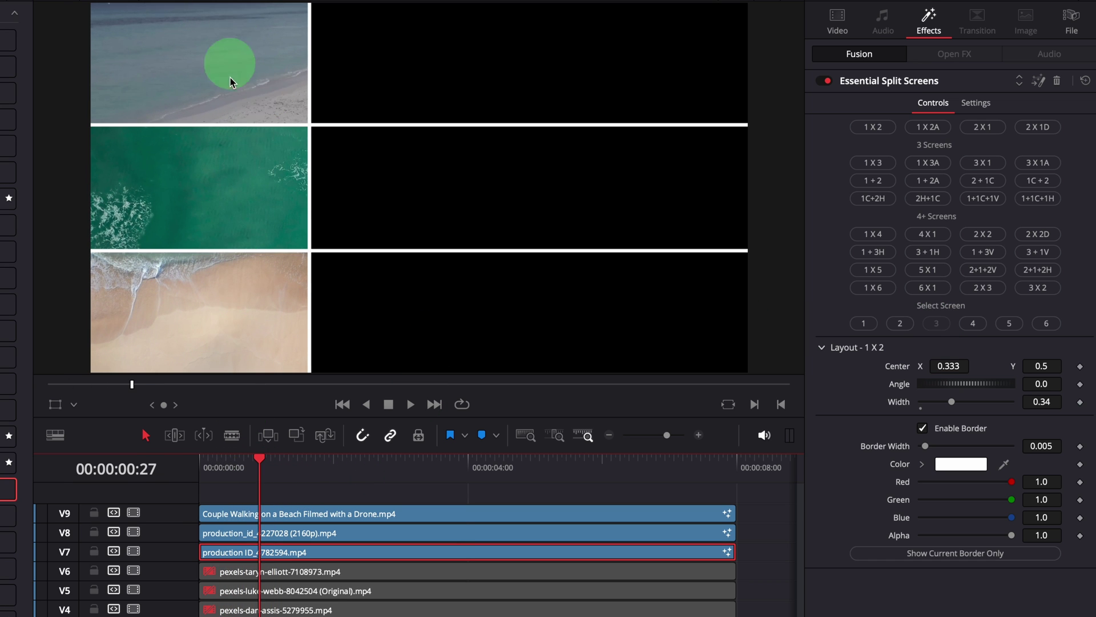
- Enable the V6 clip, paste the V9 clip's Fusion Effects onto it, and set its split-screen Center X to 0.666
{"action": "left_click", "coordinate": [391, 571]}
{"action": "key", "text": "d"}
{"action": "right_click", "coordinate": [392, 571]}
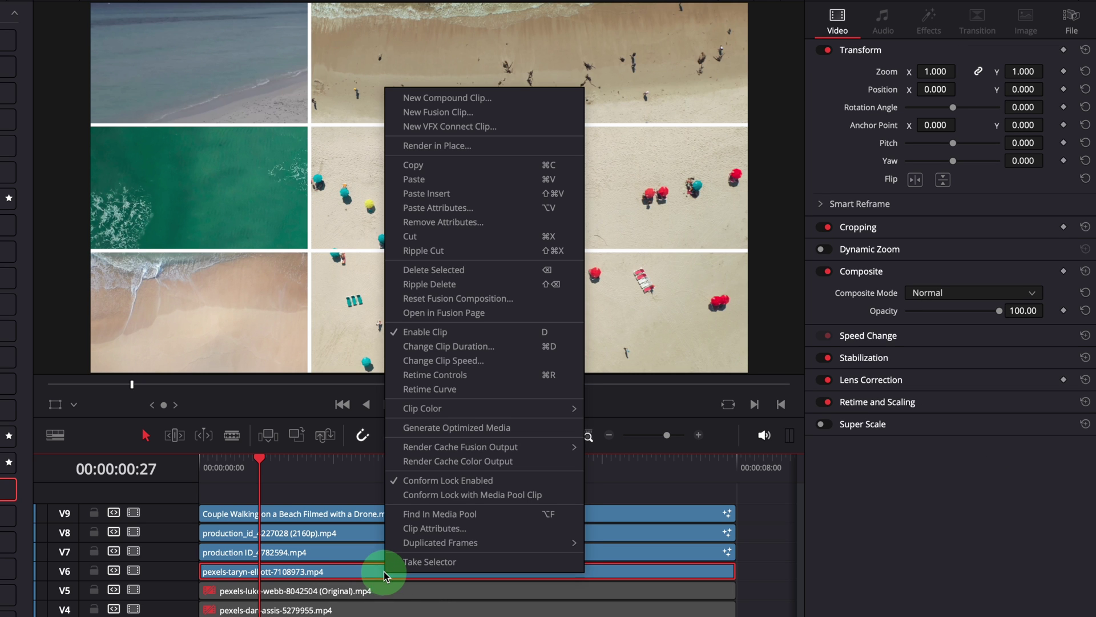
{"action": "left_click", "coordinate": [510, 209]}
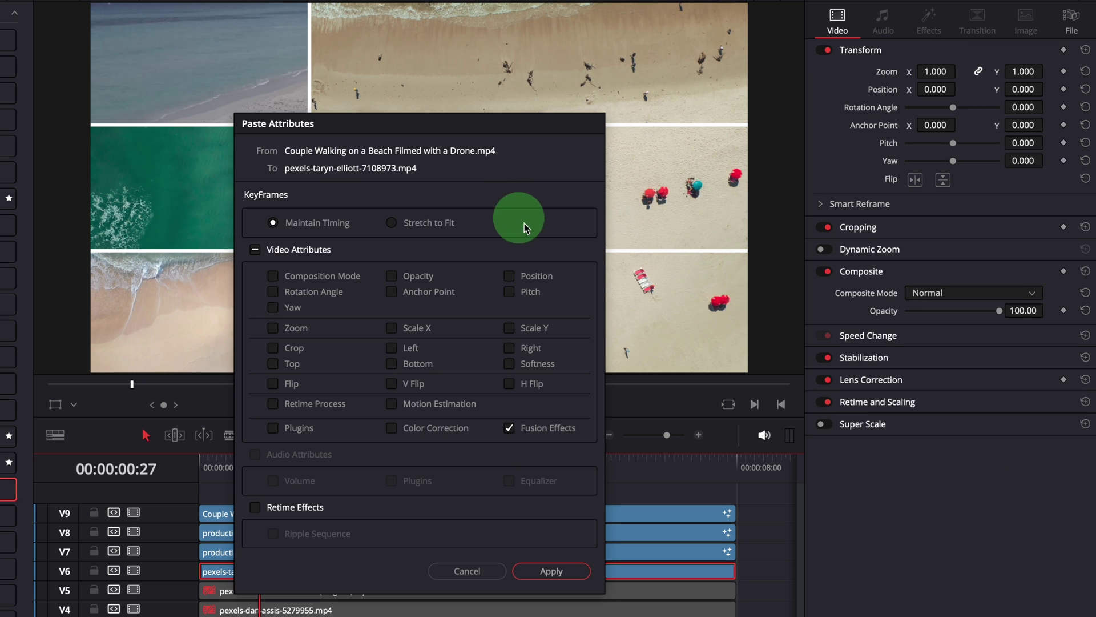
{"action": "left_click", "coordinate": [548, 568]}
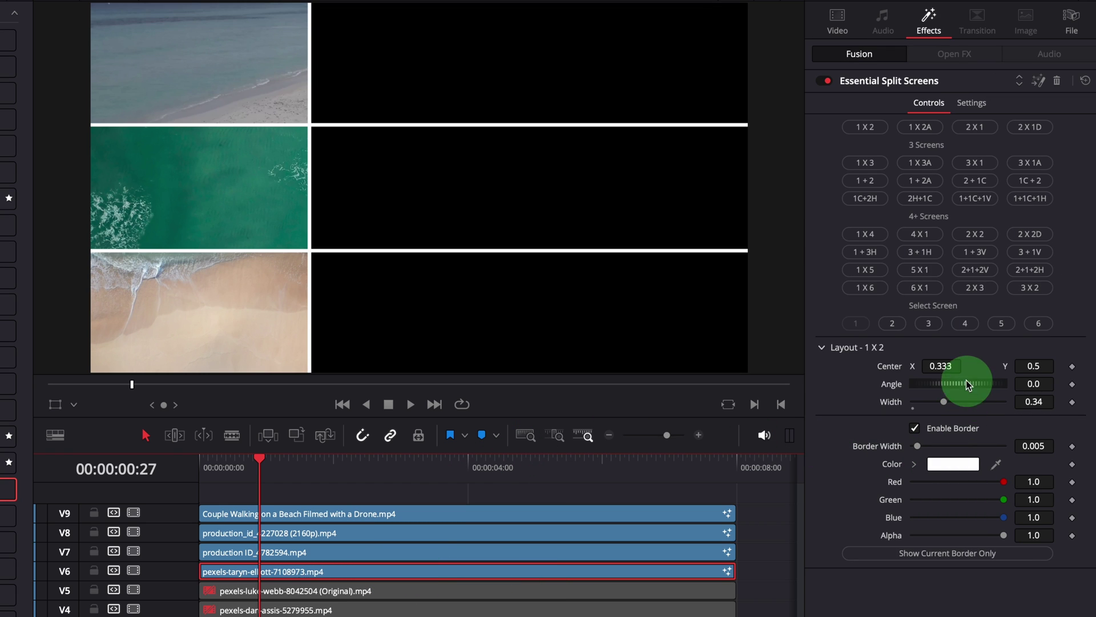
{"action": "left_click", "coordinate": [948, 367]}
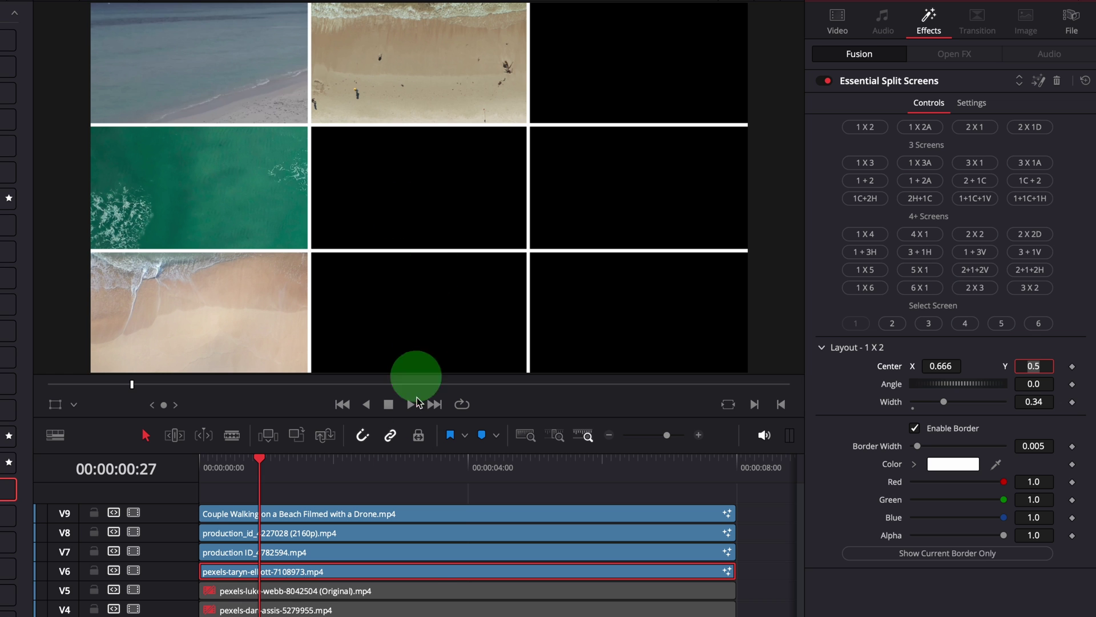
- Copy the V6 clip and paste its Fusion Effects onto the V5, V4, V3 and V2 clips
{"action": "right_click", "coordinate": [405, 573]}
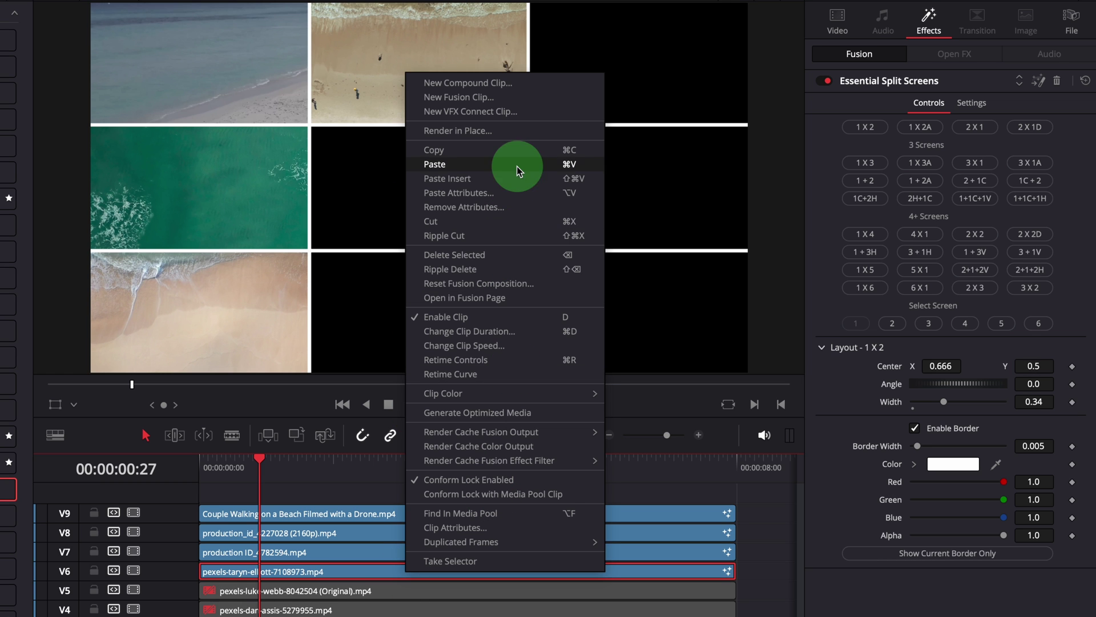
{"action": "left_click", "coordinate": [477, 151]}
{"action": "left_click_drag", "start_coordinate": [820, 510], "coordinate": [769, 552]}
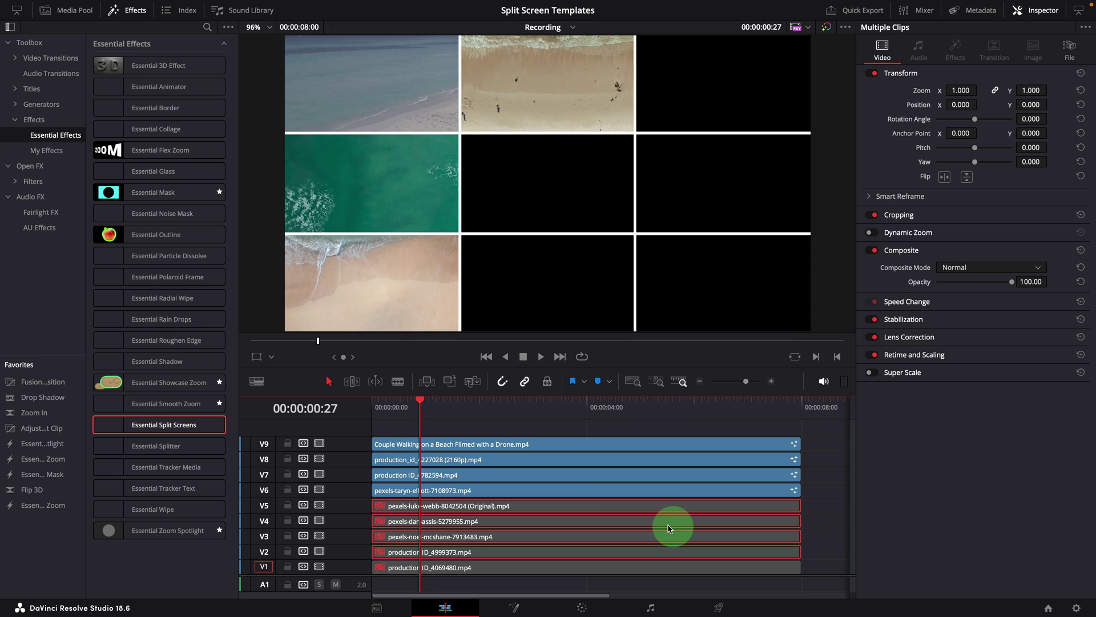
{"action": "right_click", "coordinate": [637, 511]}
{"action": "left_click", "coordinate": [740, 213]}
{"action": "left_click", "coordinate": [665, 489]}
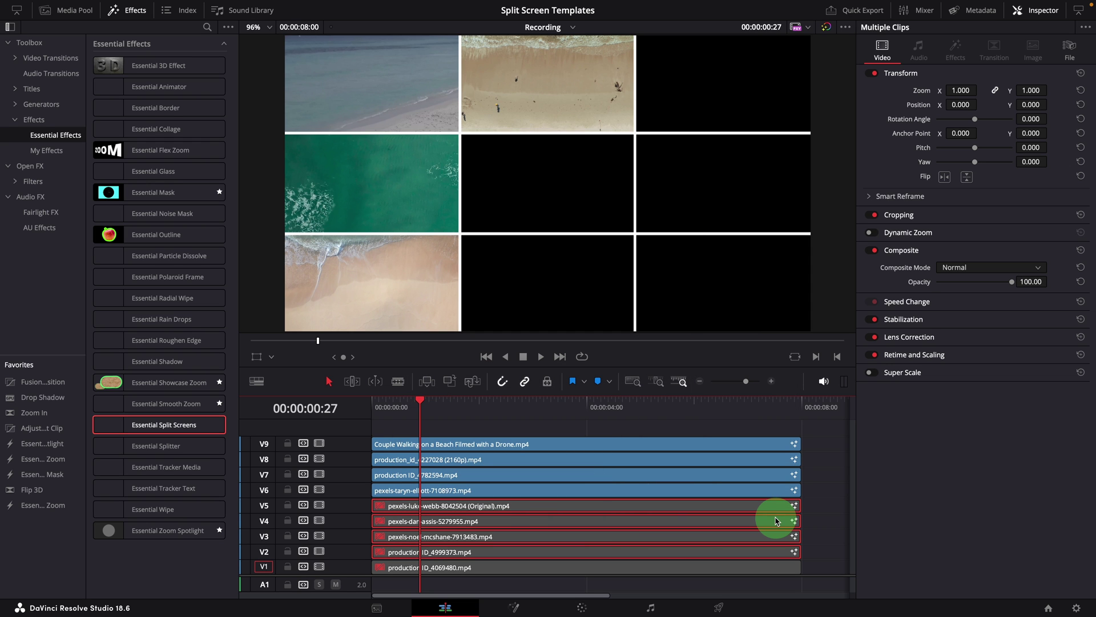
- Assign the V5 clip to screen 2 and the V4 clip to screen 3 of the split-screen layout
{"action": "left_click", "coordinate": [728, 504]}
{"action": "left_click", "coordinate": [956, 50]}
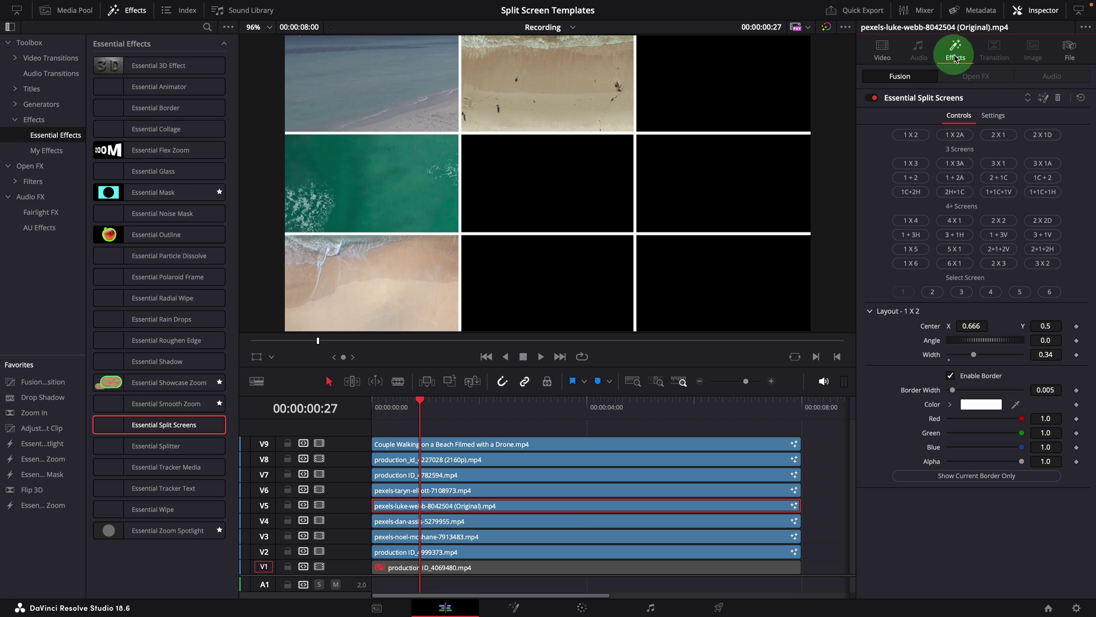
{"action": "left_click", "coordinate": [930, 292]}
{"action": "left_click", "coordinate": [760, 521]}
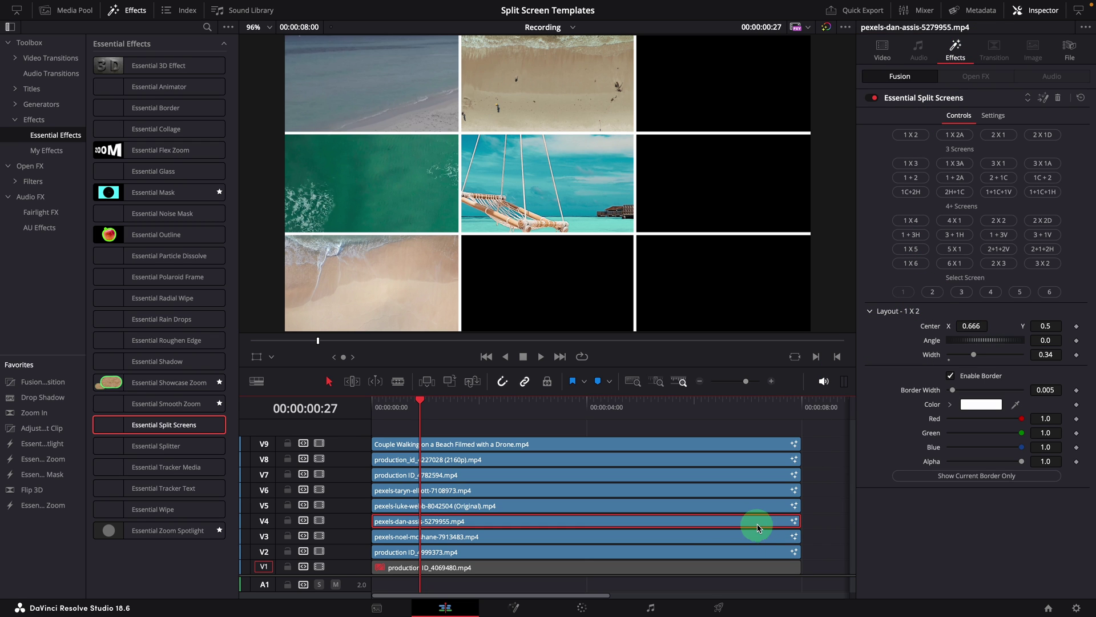
{"action": "left_click", "coordinate": [962, 292]}
- Assign the V3 clip to screen 4 and the V2 clip to screen 5 of the split-screen layout
{"action": "left_click", "coordinate": [755, 537]}
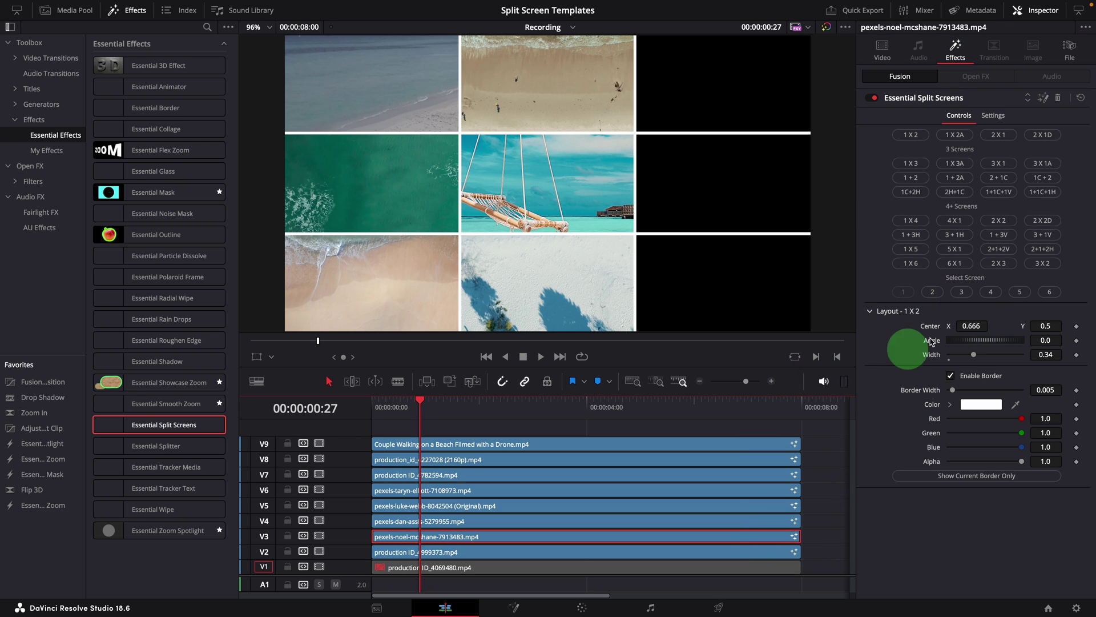
{"action": "left_click", "coordinate": [991, 292]}
{"action": "left_click", "coordinate": [798, 551]}
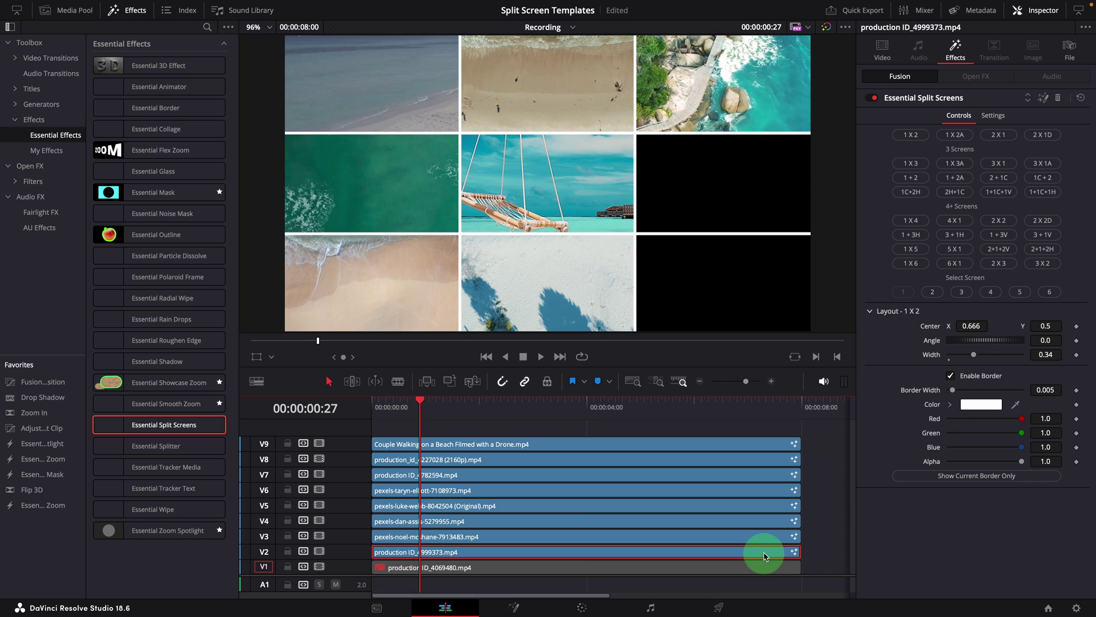
{"action": "left_click", "coordinate": [1020, 292]}
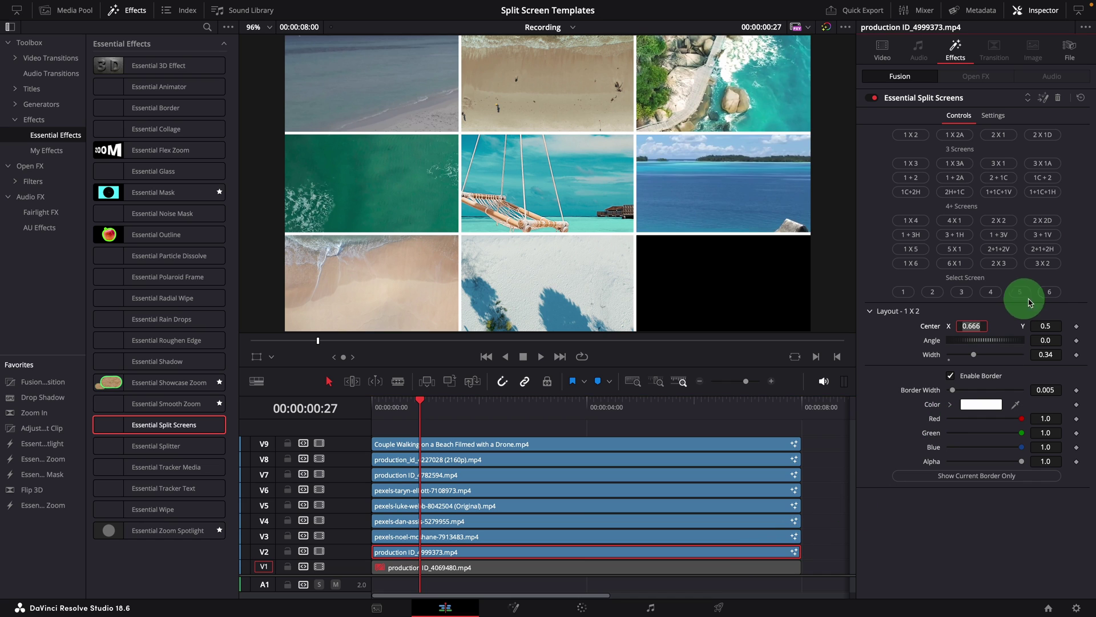
- Enable the V1 clip as the ninth screen and scrub through the timeline to review the finished grid
{"action": "left_click", "coordinate": [759, 568]}
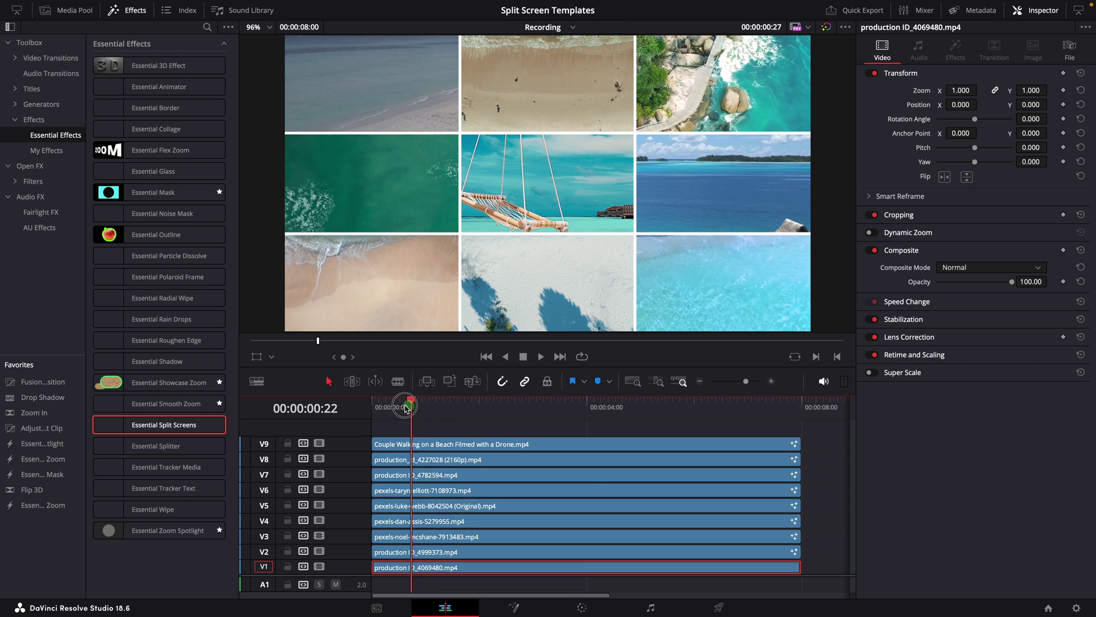
{"action": "left_click_drag", "start_coordinate": [395, 406], "coordinate": [709, 443]}
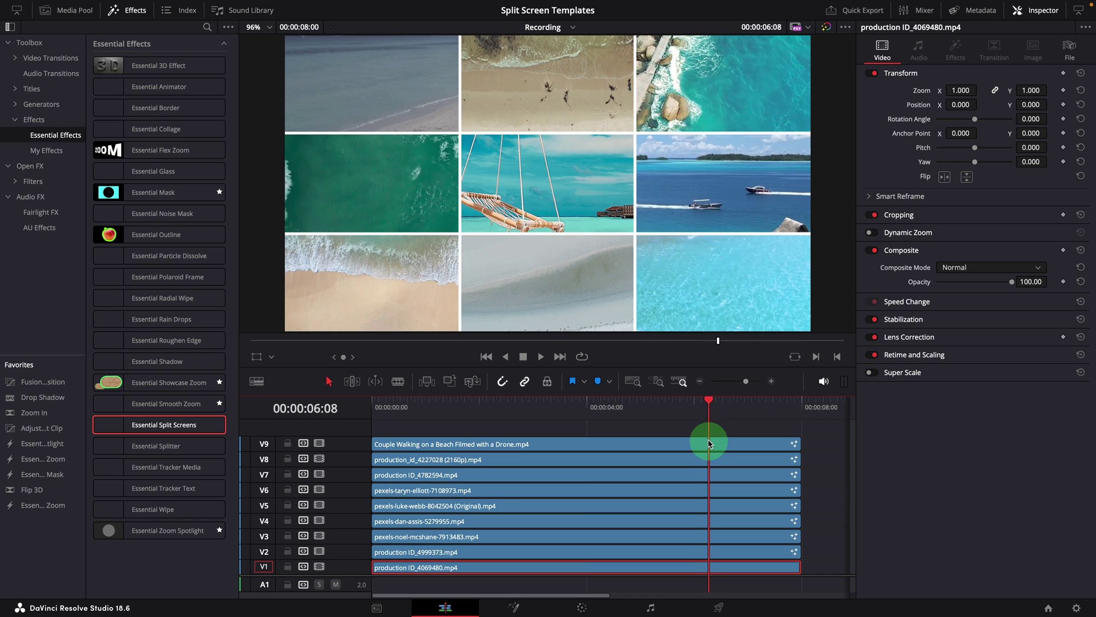
- Reframe the V1 clip with the on-screen transform, then scale the V2 clip to about 0.535 and move it to about X 458.7, Y 25.0
{"action": "left_click", "coordinate": [256, 358]}
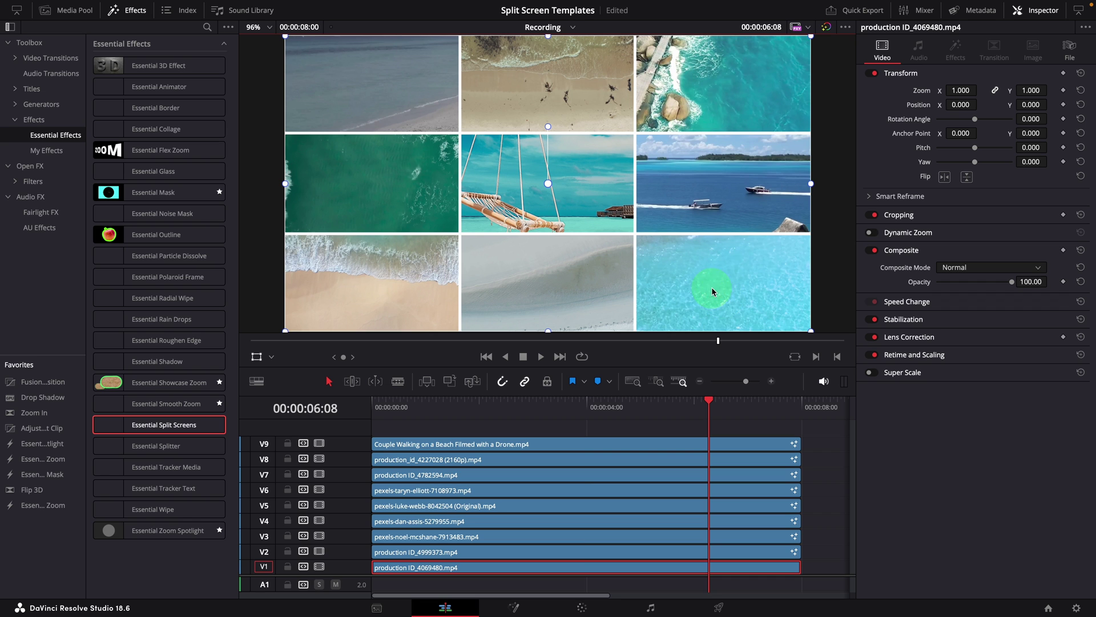
{"action": "left_click_drag", "start_coordinate": [819, 339], "coordinate": [715, 294]}
{"action": "left_click", "coordinate": [631, 552]}
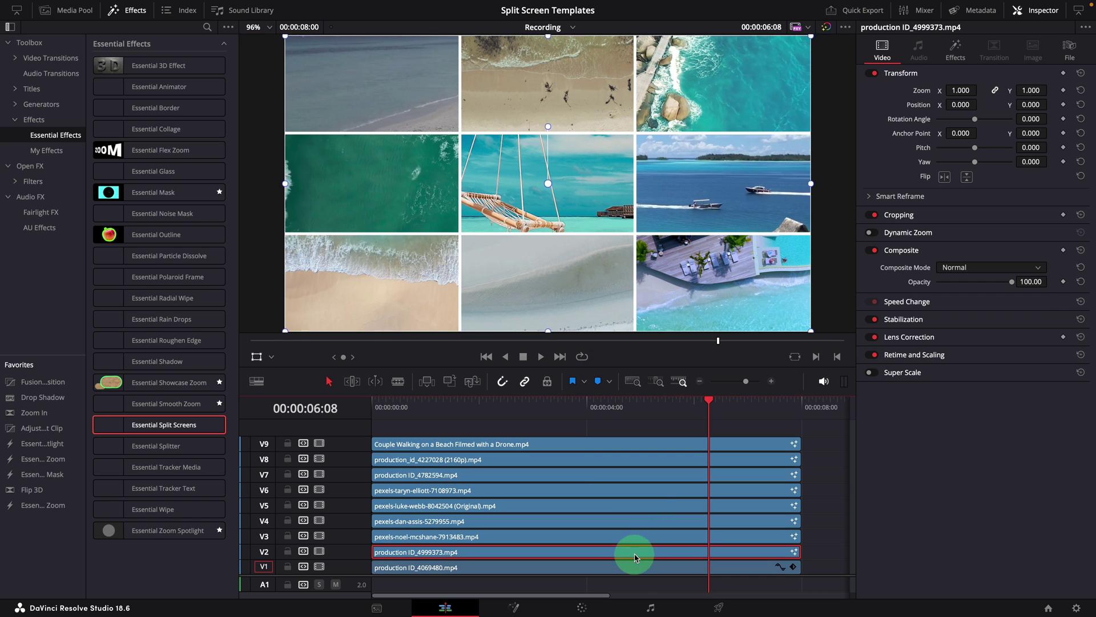
{"action": "left_click_drag", "start_coordinate": [320, 37], "coordinate": [784, 344]}
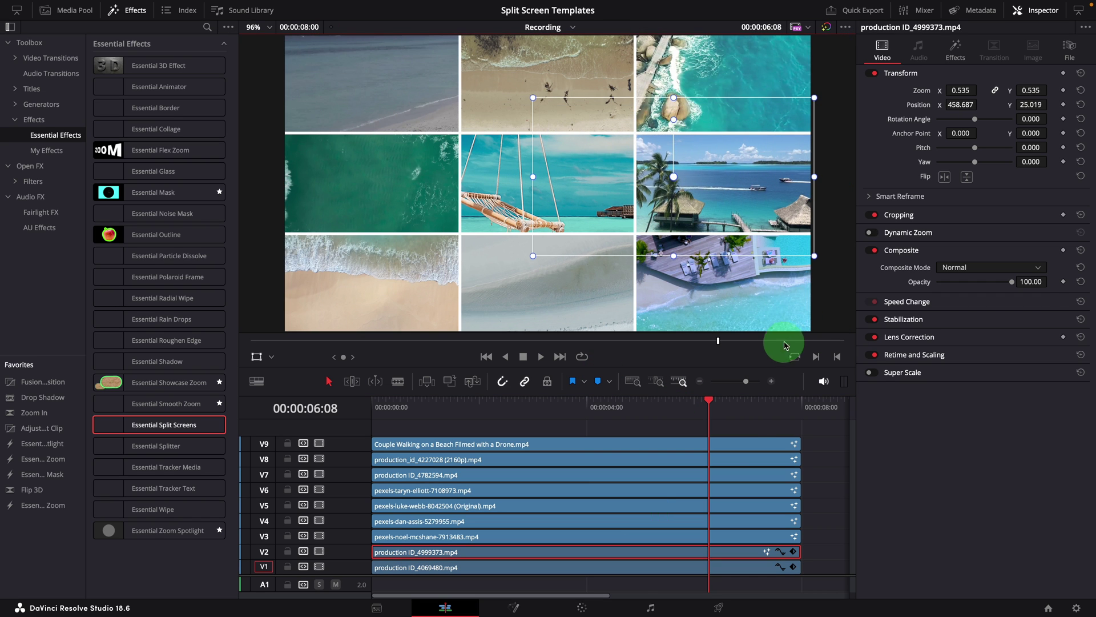
{"action": "left_click_drag", "start_coordinate": [710, 406], "coordinate": [627, 418]}
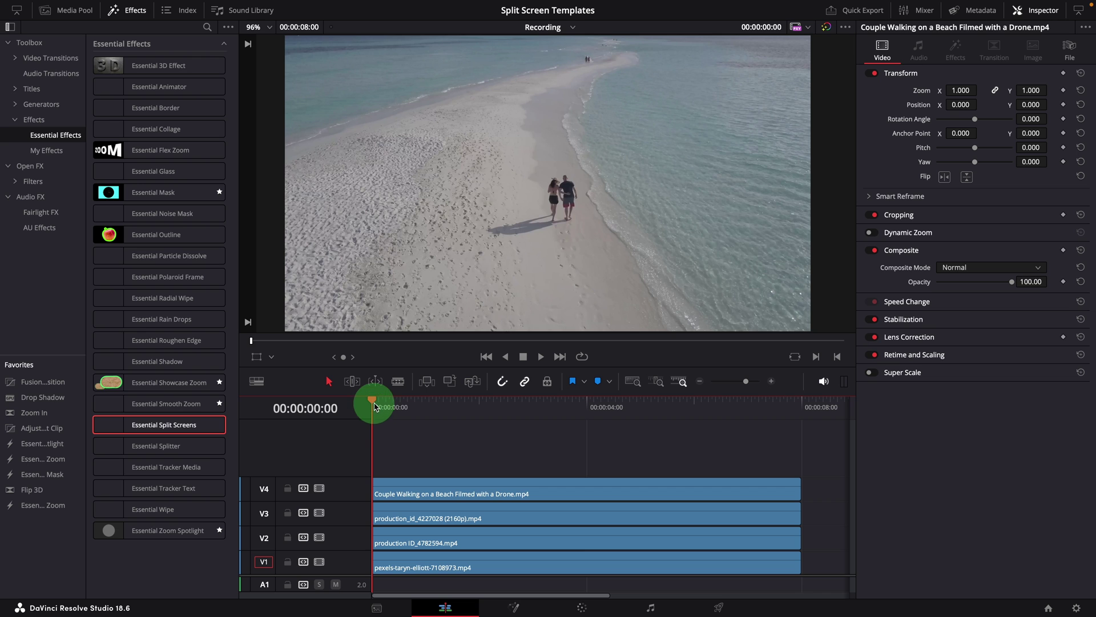
- In the four-clip timeline, disable the V3, V2 and V1 clips and apply Essential Split Screens to the V4 clip
{"action": "left_click_drag", "start_coordinate": [374, 406], "coordinate": [502, 403]}
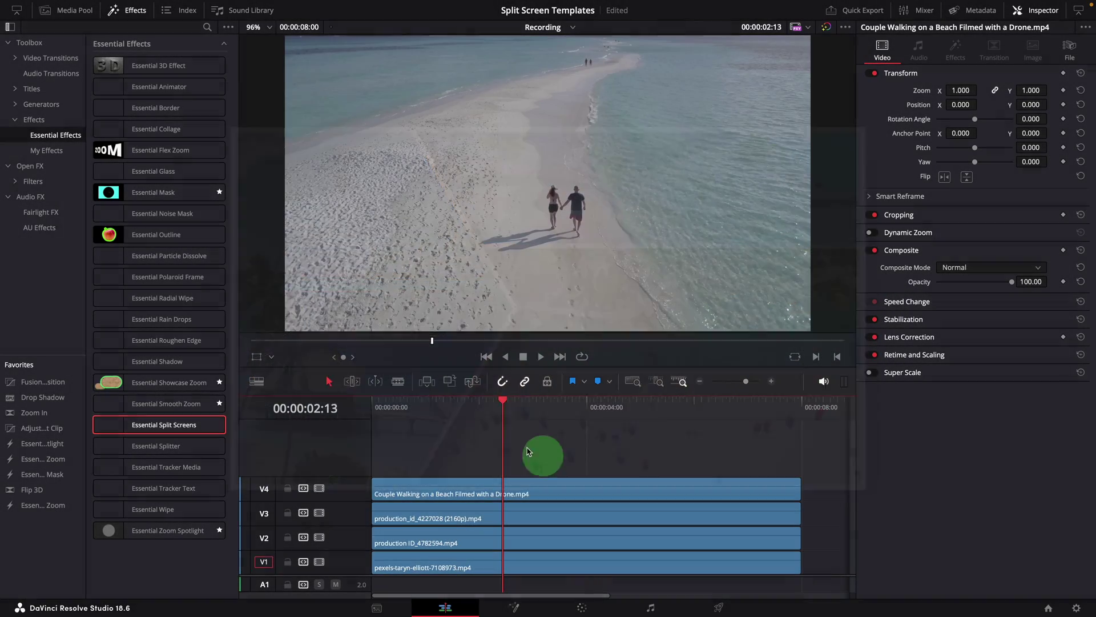
{"action": "left_click_drag", "start_coordinate": [502, 407], "coordinate": [490, 407]}
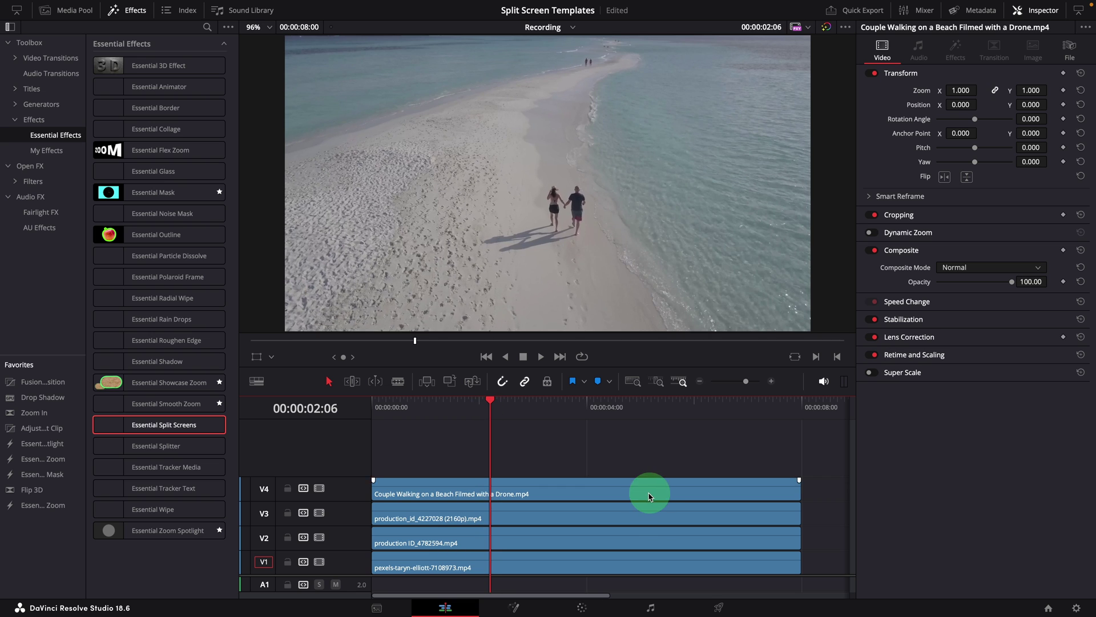
{"action": "left_click", "coordinate": [632, 516]}
{"action": "left_click", "coordinate": [634, 569], "text": "shift"}
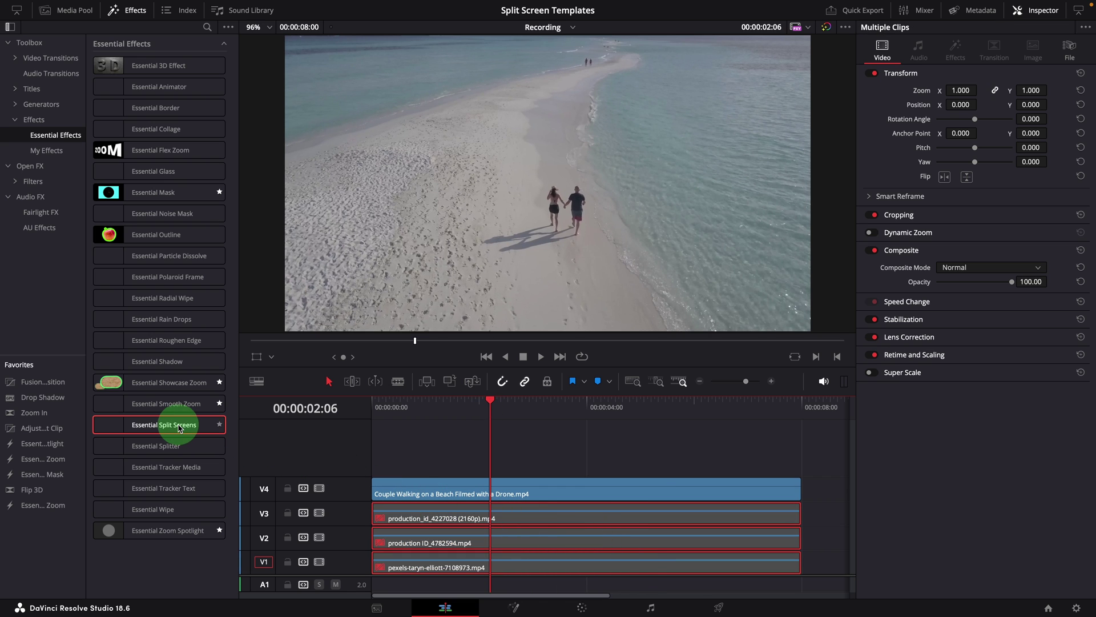
{"action": "left_click_drag", "start_coordinate": [452, 437], "coordinate": [522, 493]}
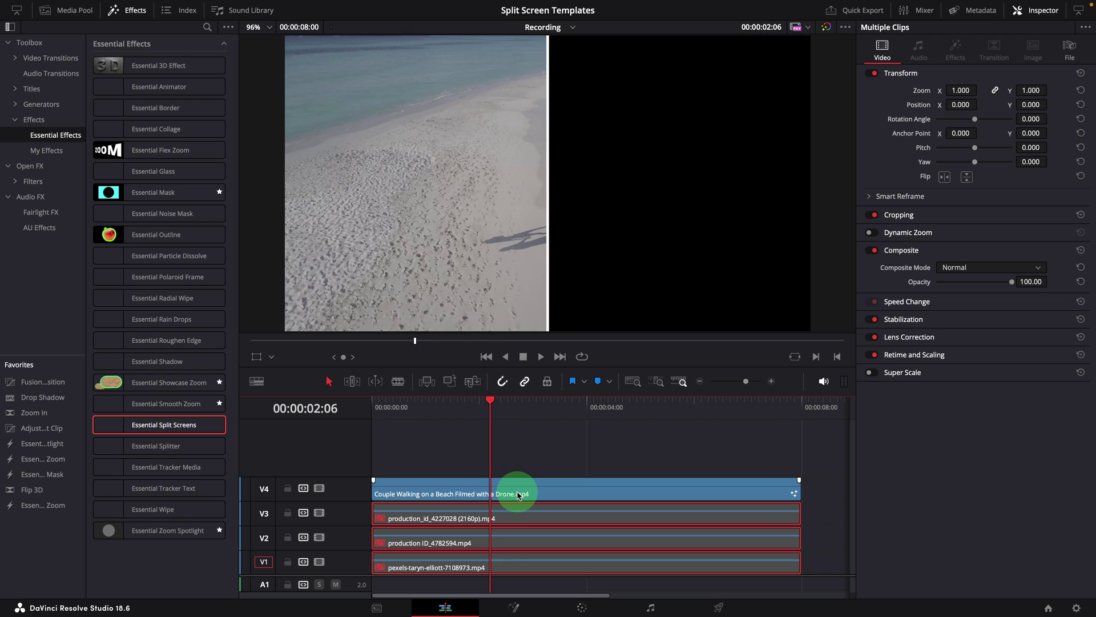
- Set the V4 clip's split-screen layout to 1 + 2A and show only its current border
{"action": "left_click", "coordinate": [956, 54]}
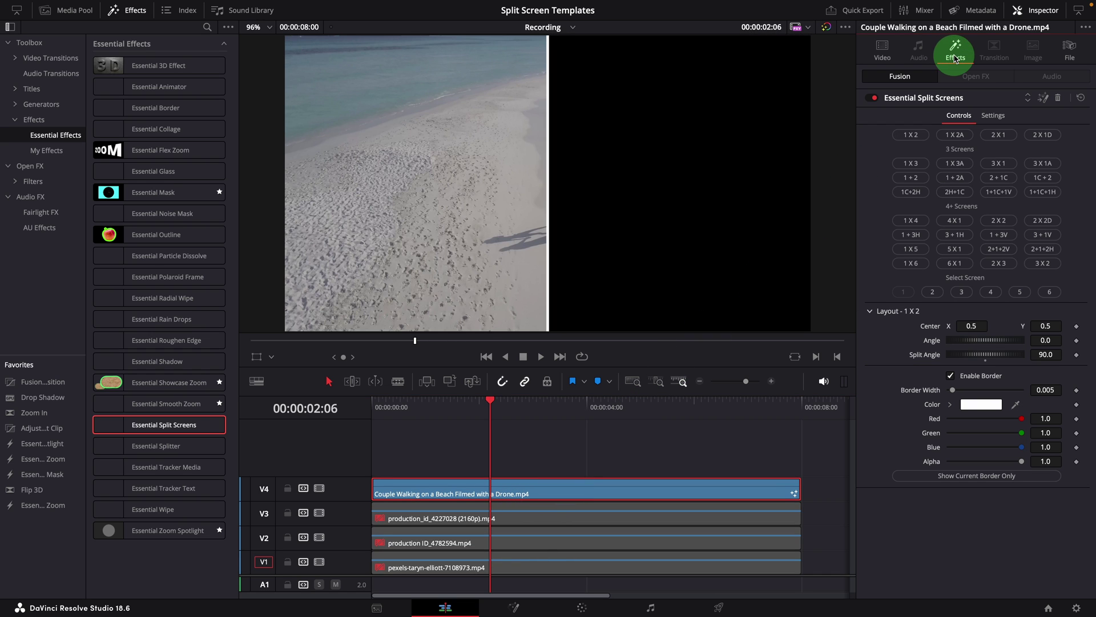
{"action": "left_click", "coordinate": [955, 178]}
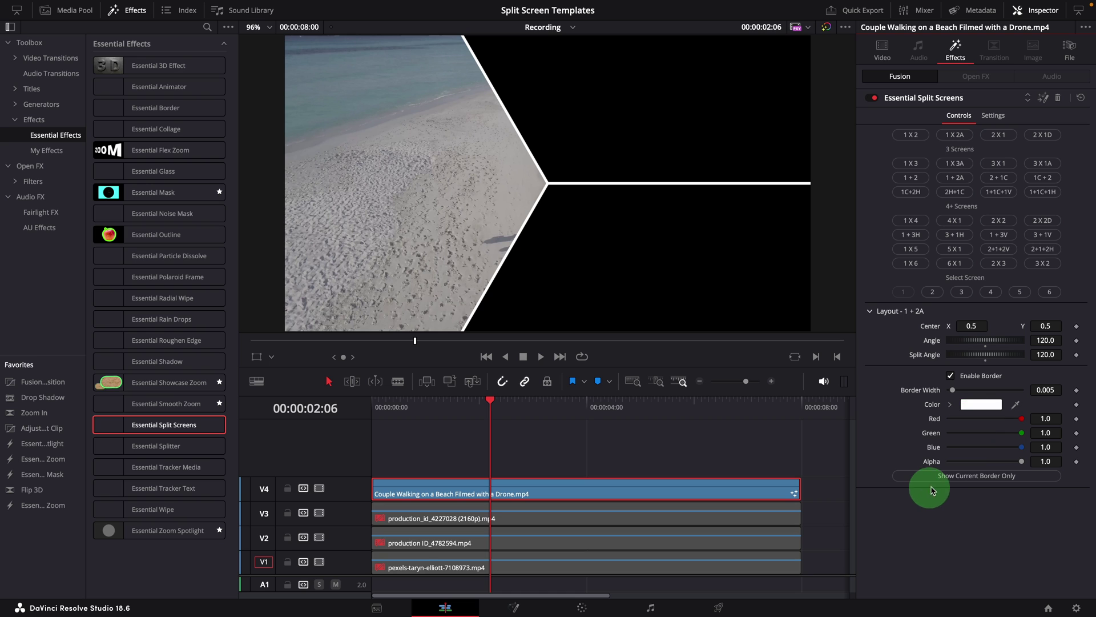
{"action": "left_click", "coordinate": [983, 482]}
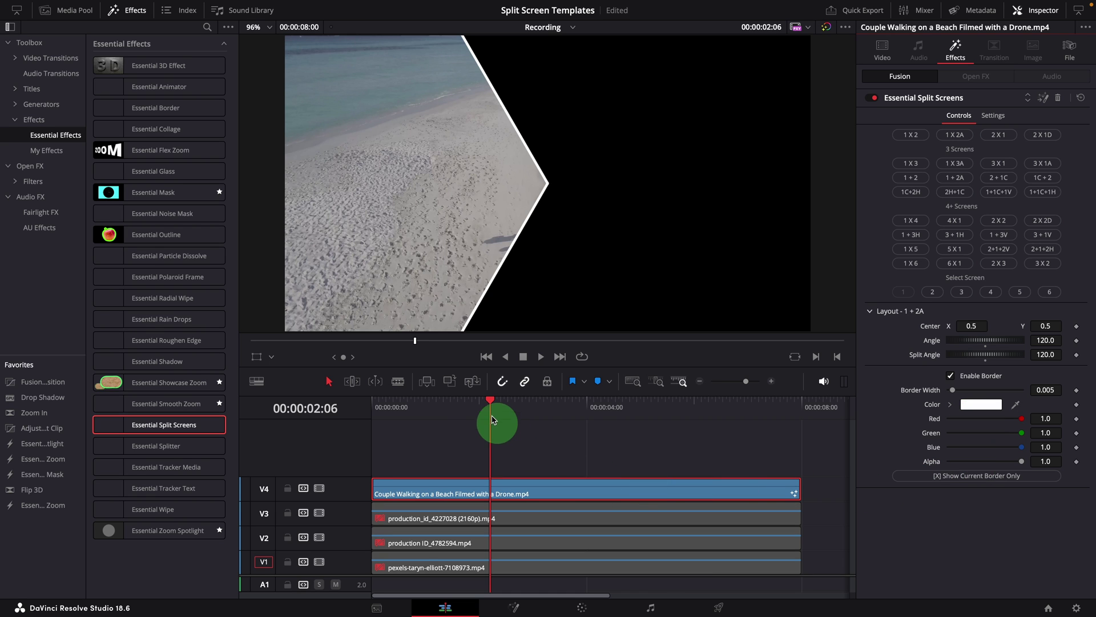
- Enable the V3 clip, apply Essential Split Screens to it and choose the 3 X 1 layout
{"action": "left_click_drag", "start_coordinate": [492, 407], "coordinate": [436, 406]}
{"action": "left_click", "coordinate": [576, 434]}
{"action": "left_click", "coordinate": [592, 514]}
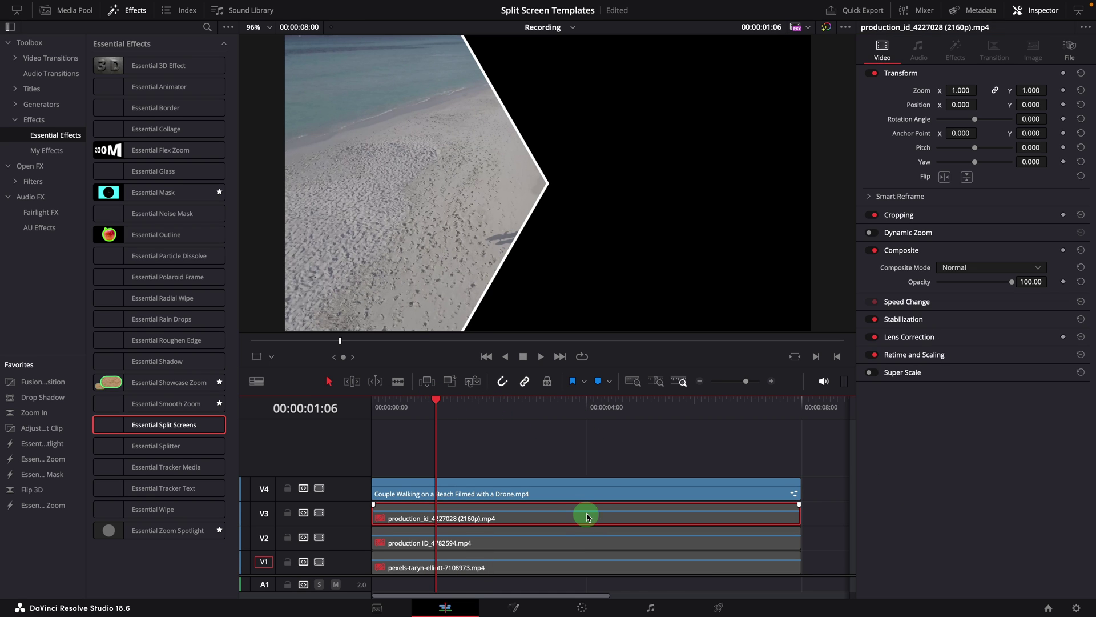
{"action": "left_click_drag", "start_coordinate": [191, 426], "coordinate": [516, 516]}
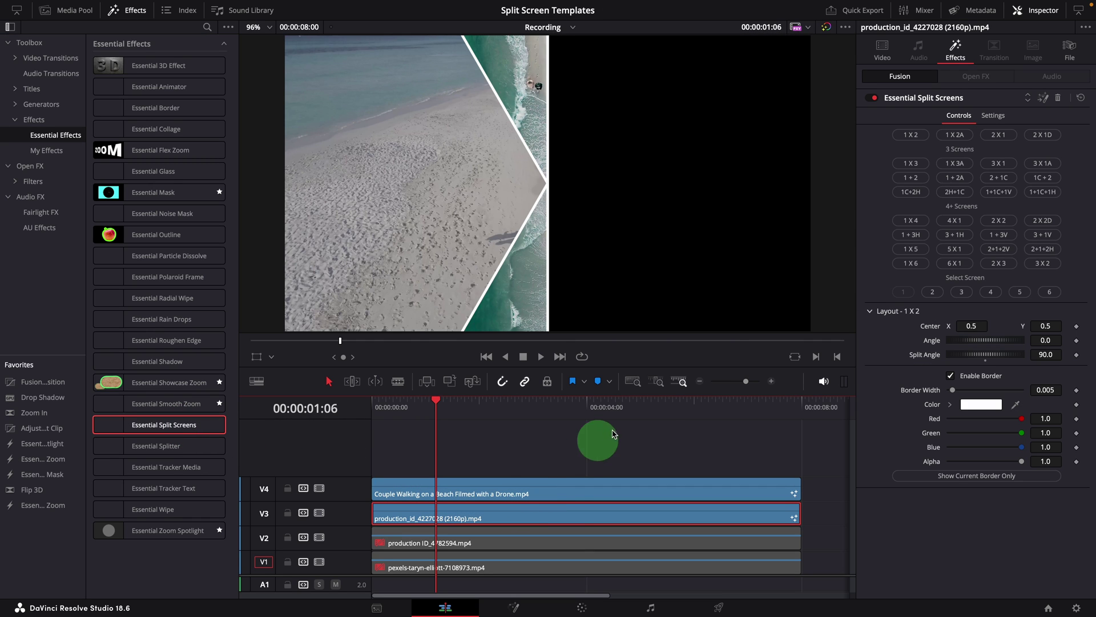
{"action": "left_click", "coordinate": [1000, 164]}
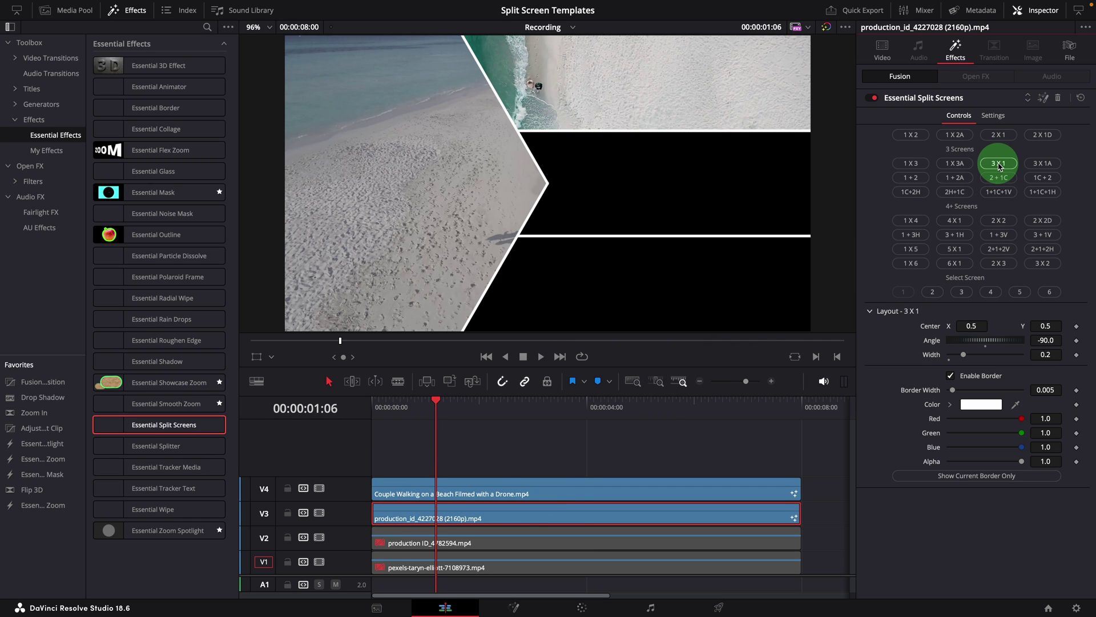
- Enable the V2 clip, paste the V3 clip's Fusion Effects onto it and assign it to screen 2
{"action": "right_click", "coordinate": [562, 504]}
{"action": "left_click", "coordinate": [578, 176]}
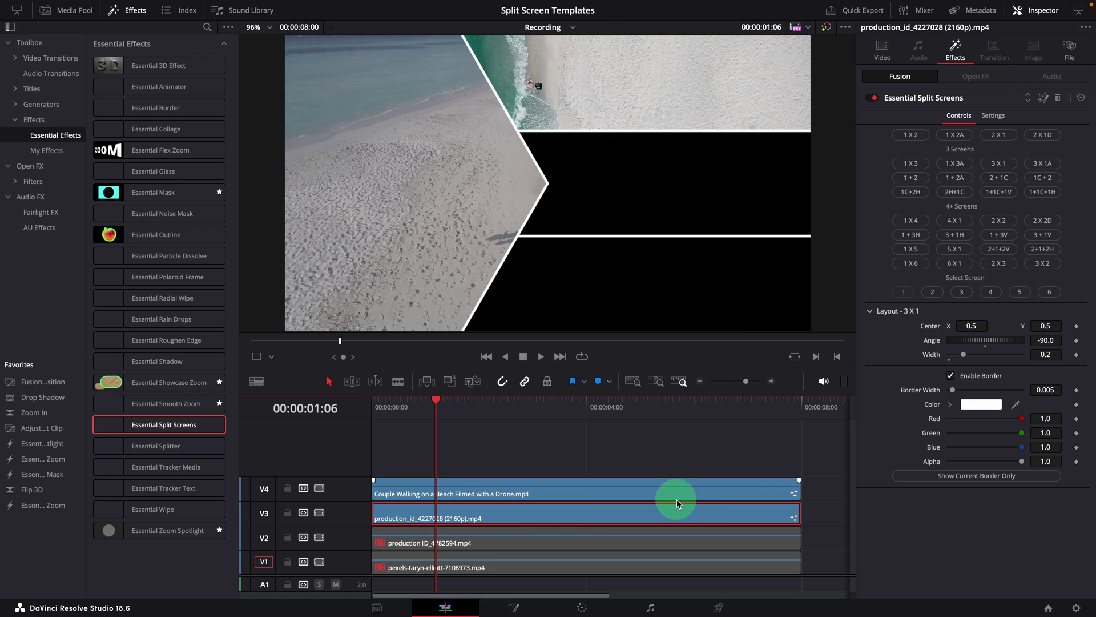
{"action": "left_click", "coordinate": [668, 539]}
{"action": "key", "text": "d"}
{"action": "right_click", "coordinate": [651, 540]}
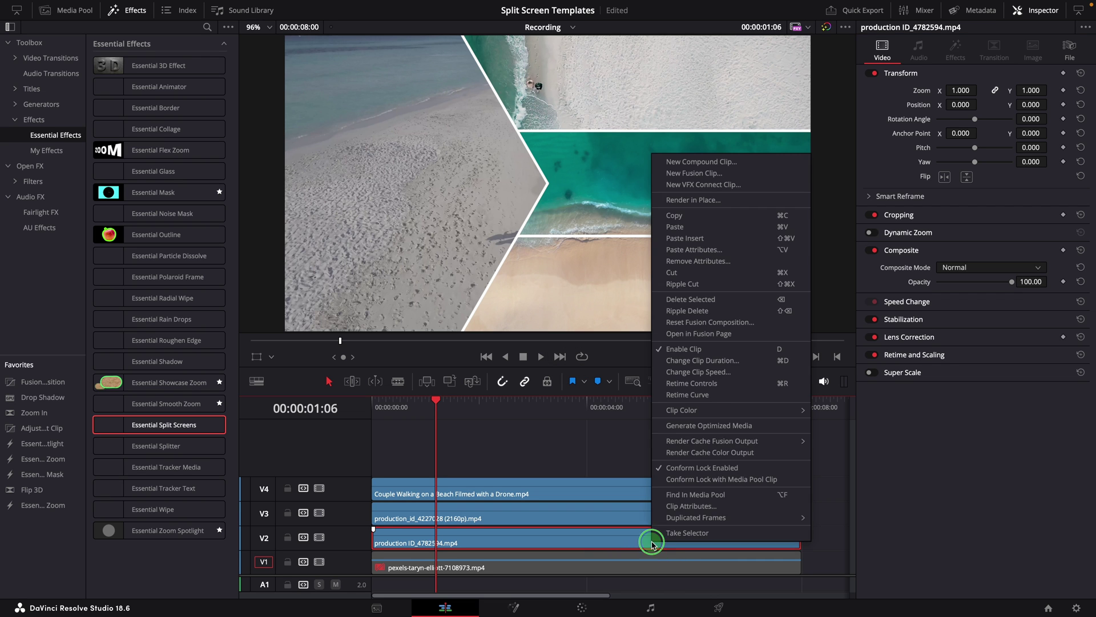
{"action": "left_click", "coordinate": [775, 249]}
{"action": "left_click", "coordinate": [655, 457]}
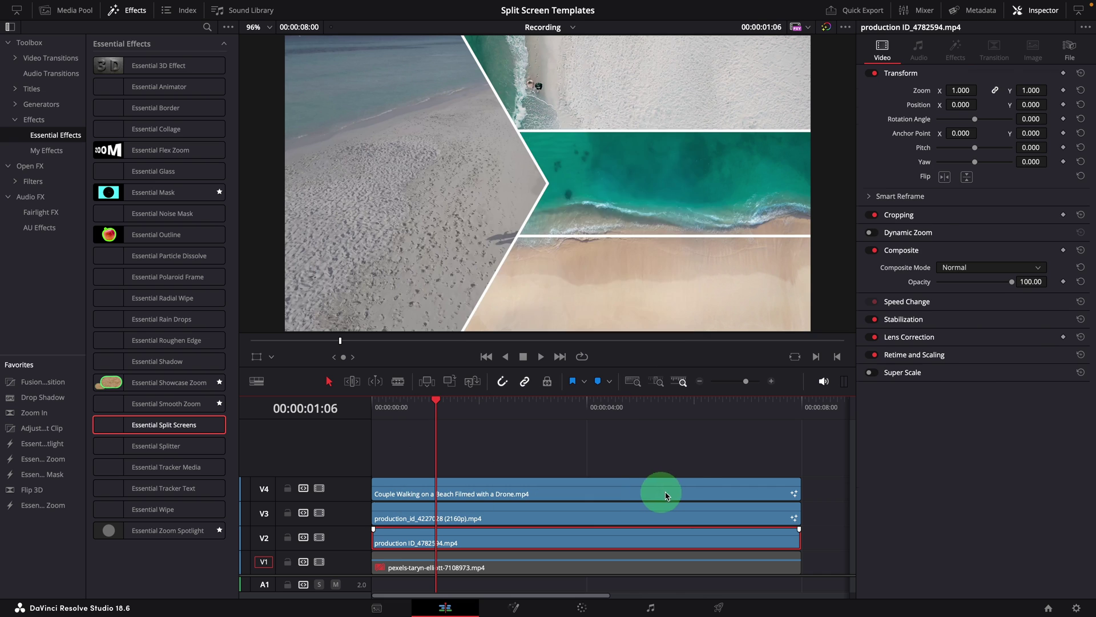
{"action": "left_click", "coordinate": [925, 293]}
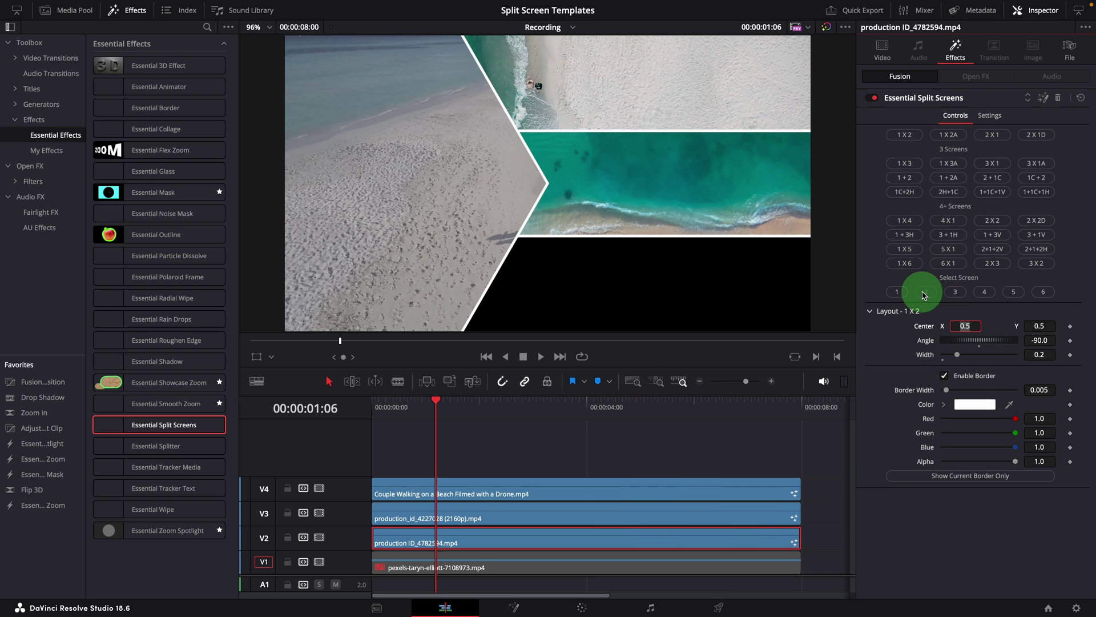
- Enable the V1 clip as the bottom background layer and play the combined four-screen layout from near the start
{"action": "left_click", "coordinate": [545, 570]}
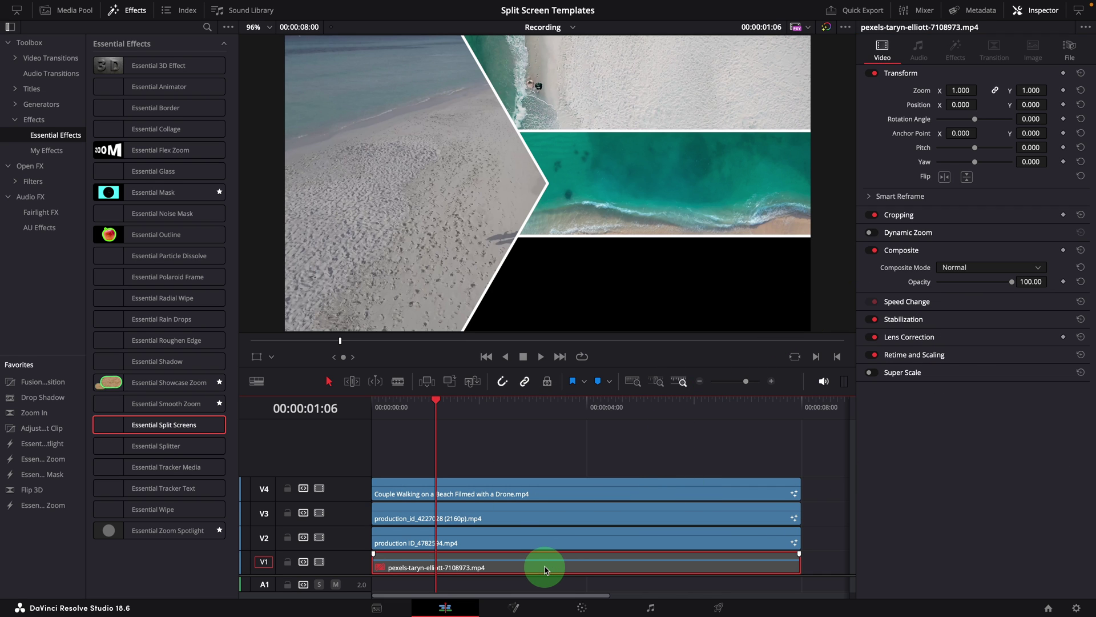
{"action": "key", "text": "d"}
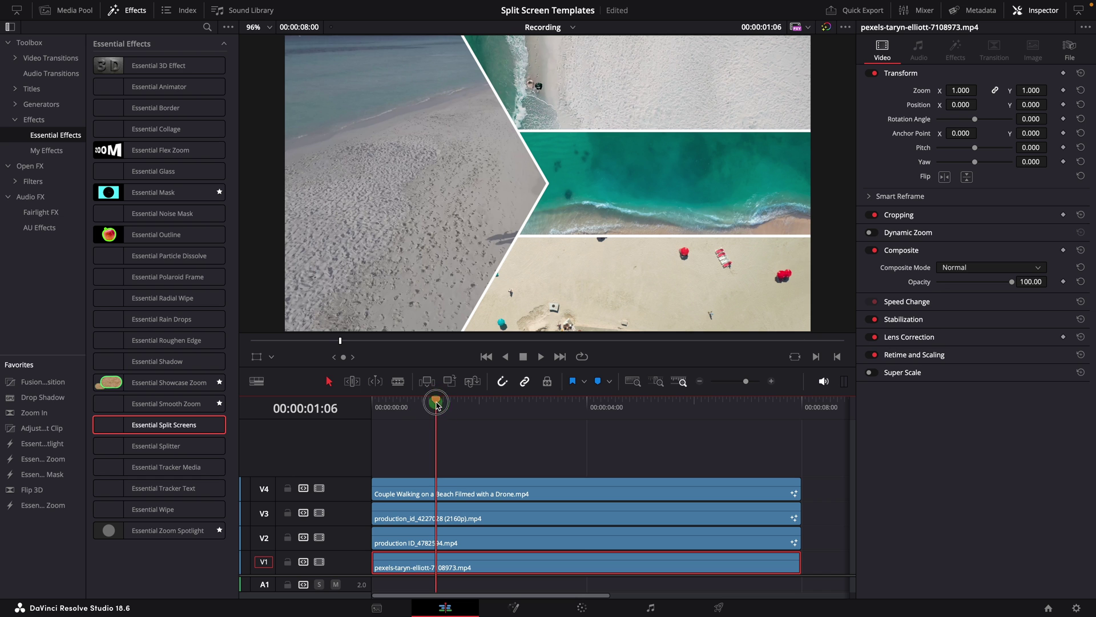
{"action": "left_click_drag", "start_coordinate": [436, 403], "coordinate": [376, 412]}
{"action": "key", "text": "space"}
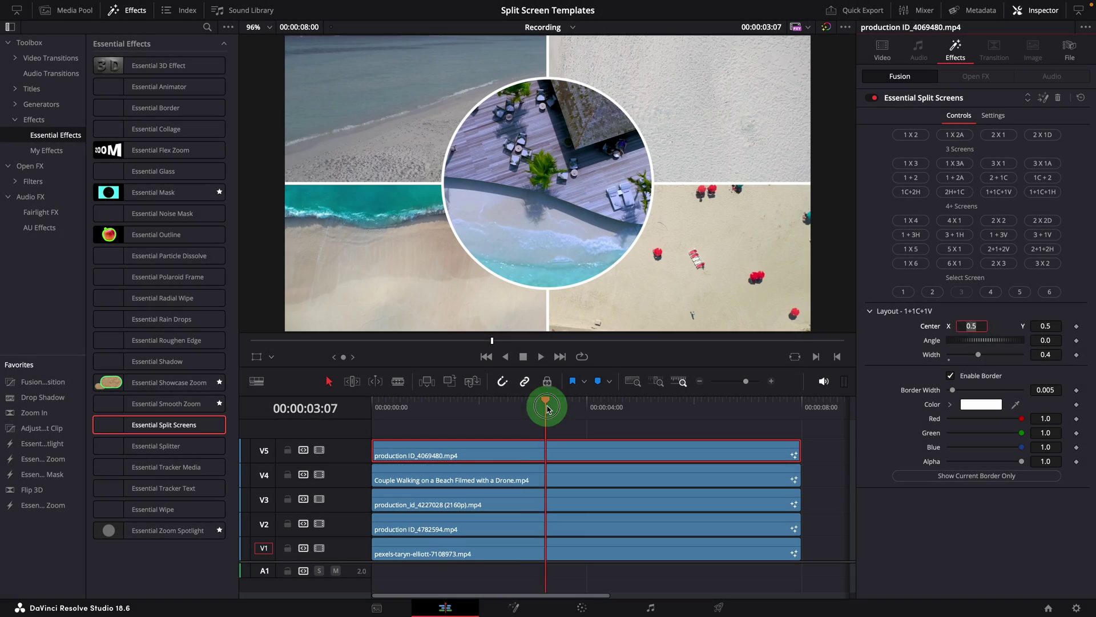
- Play back the five-clip composite with the central circle and inspect the split-screen settings of its lower layers
{"action": "left_click_drag", "start_coordinate": [544, 406], "coordinate": [474, 409]}
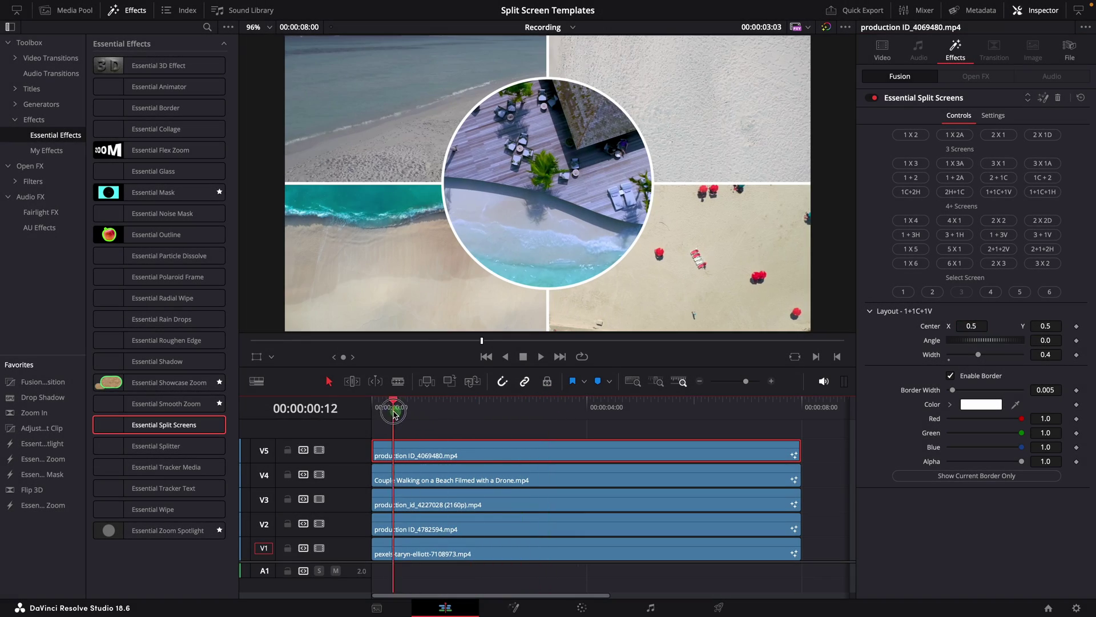
{"action": "left_click_drag", "start_coordinate": [394, 412], "coordinate": [382, 415]}
{"action": "key", "text": "space"}
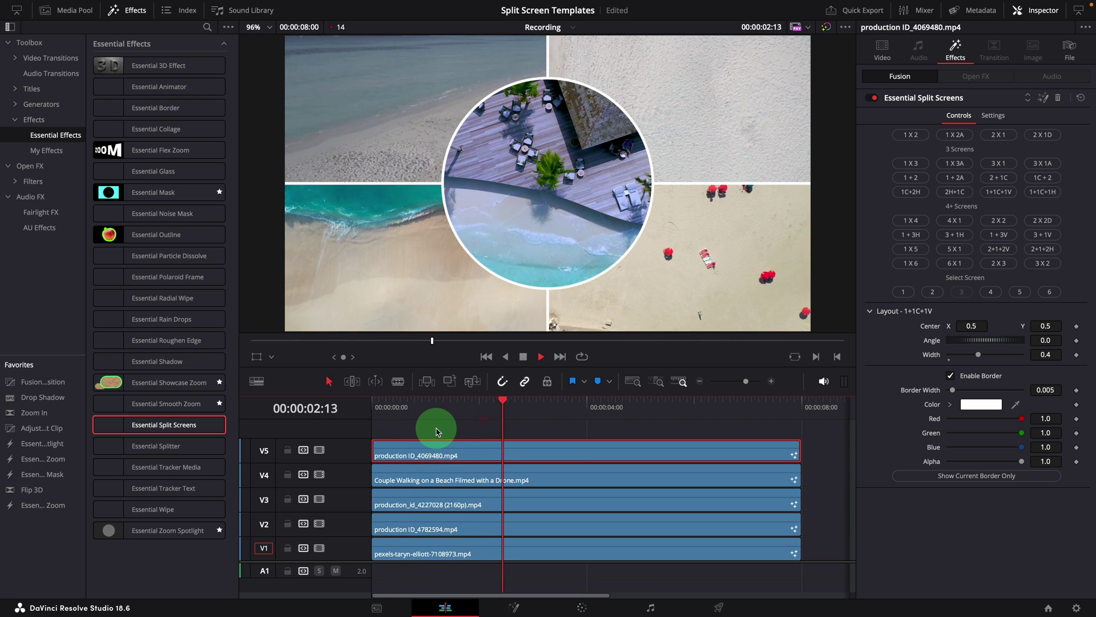
{"action": "left_click", "coordinate": [725, 556]}
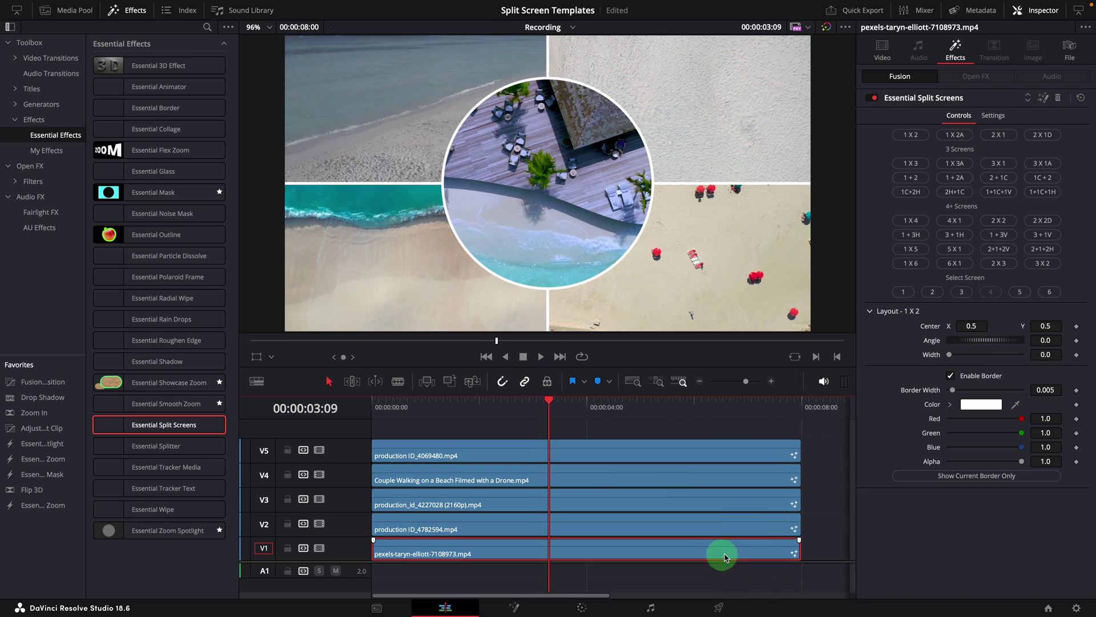
{"action": "left_click", "coordinate": [724, 506]}
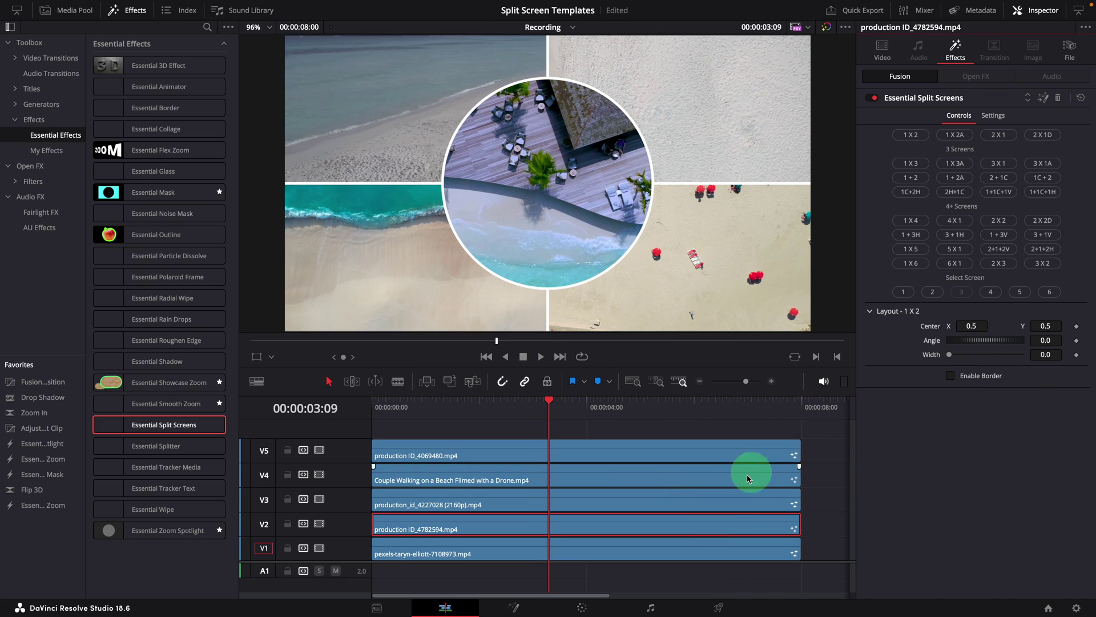